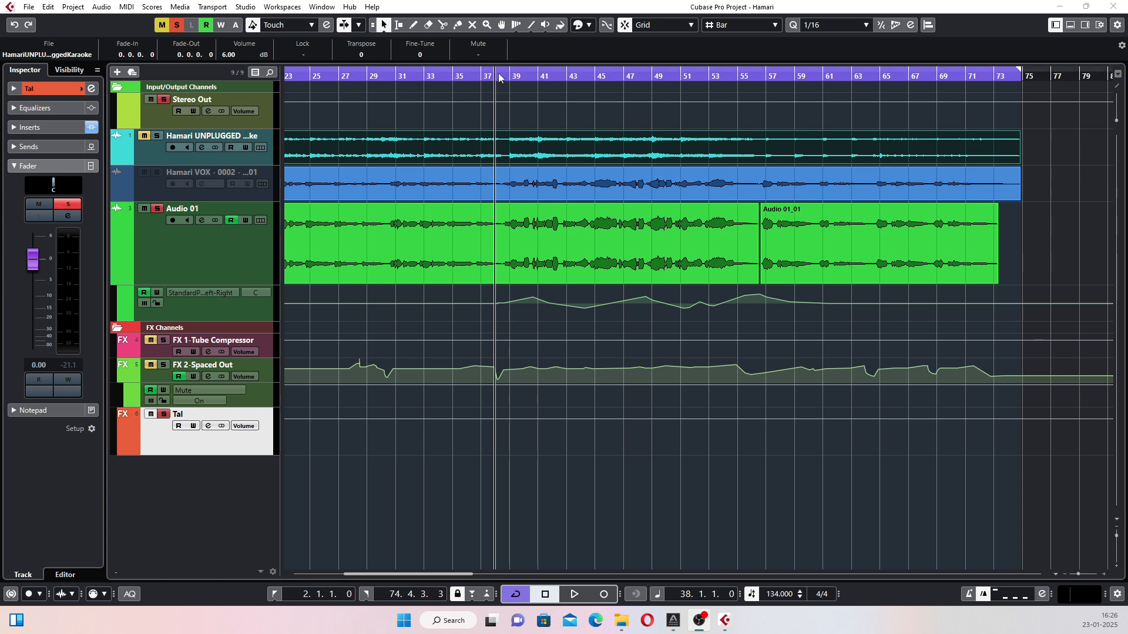
Step: Play the project from bar 38 to about bar 55 to listen to the vocal with the reverb, and stop playback
{"action": "left_click", "coordinate": [499, 75]}
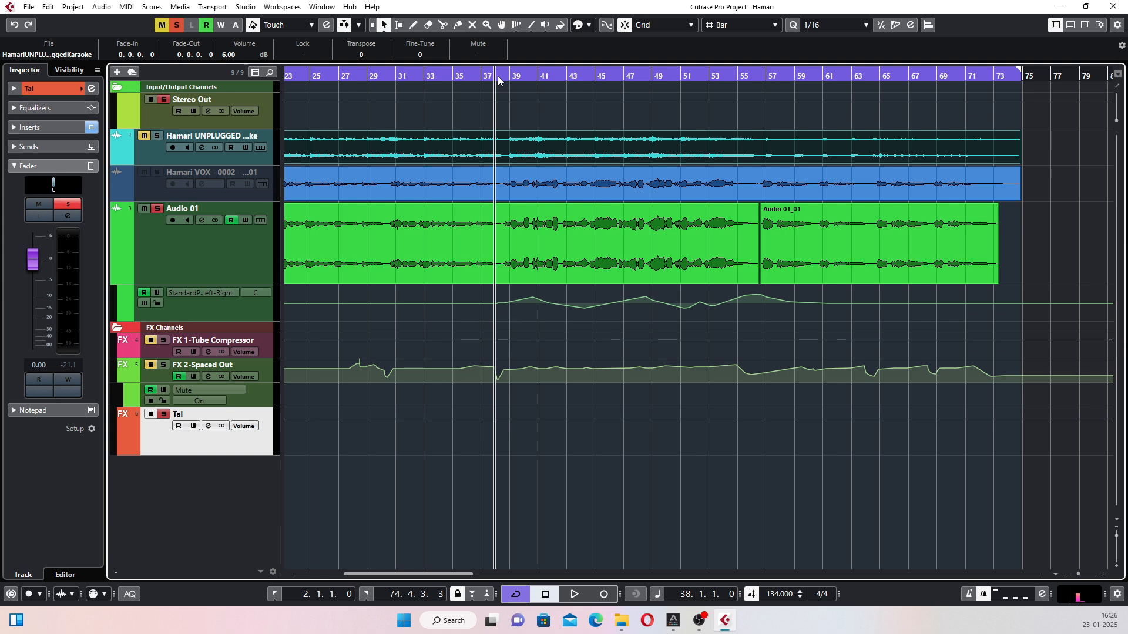
{"action": "key", "text": "space"}
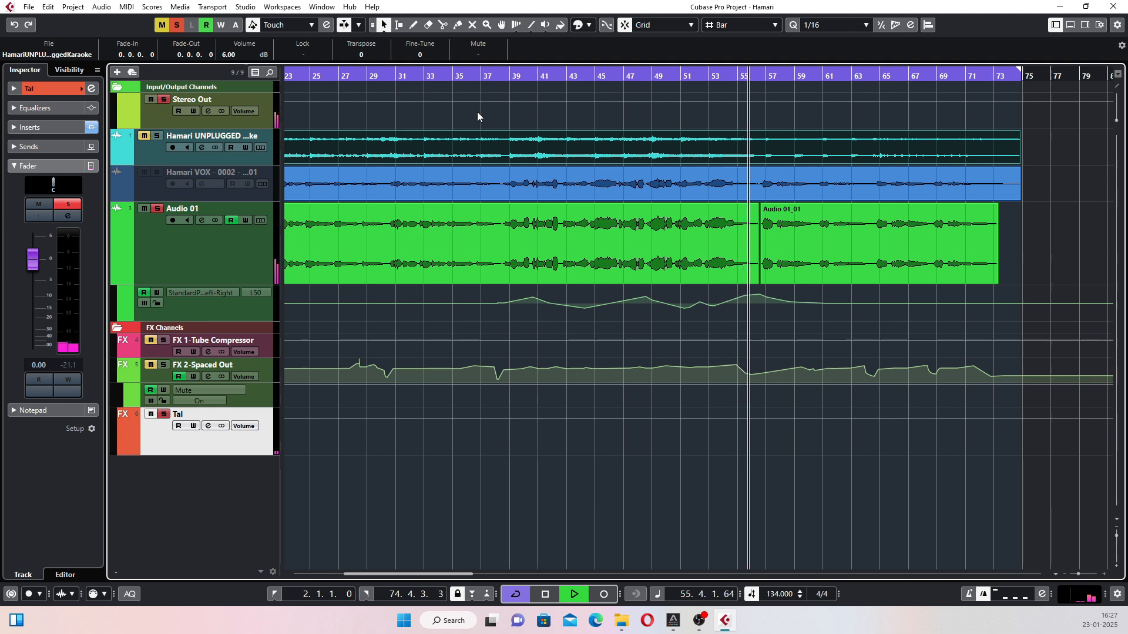
{"action": "key", "text": "space"}
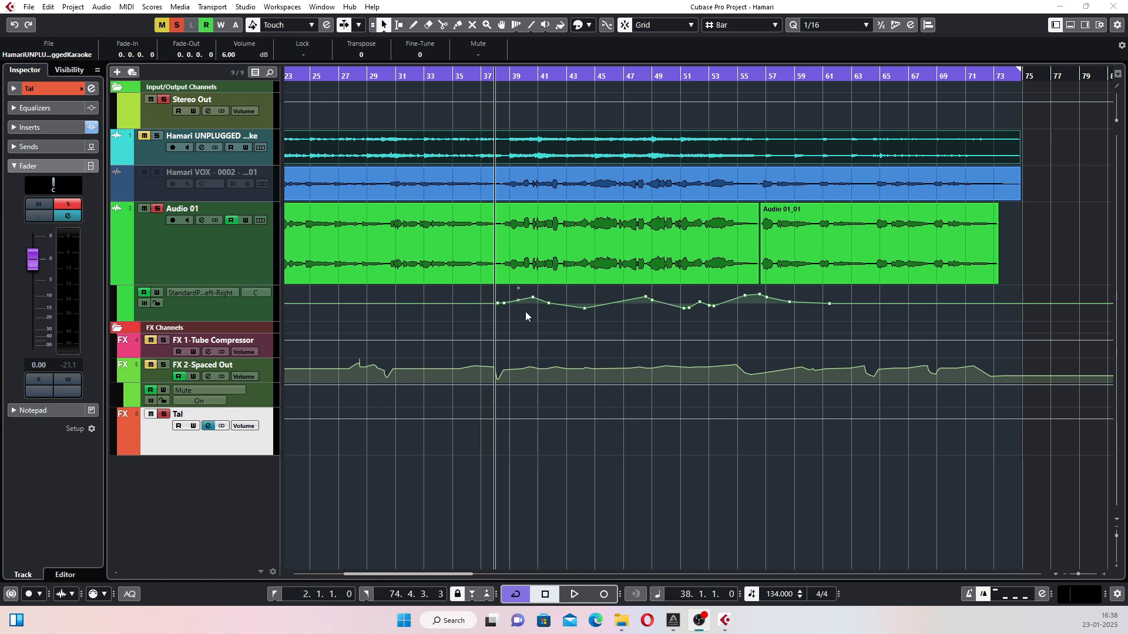
Step: Inspect the Tal channel's inserts and review the effect track creation options with TAL-Reverb-2-64 without adding a track
{"action": "key", "text": "e"}
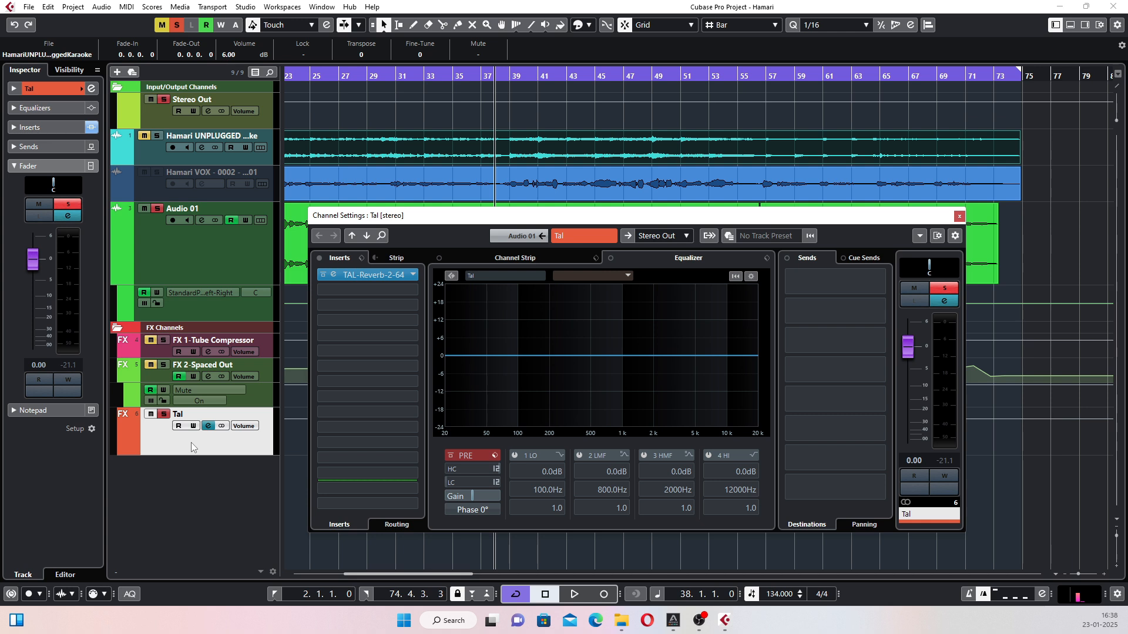
{"action": "left_click", "coordinate": [959, 216]}
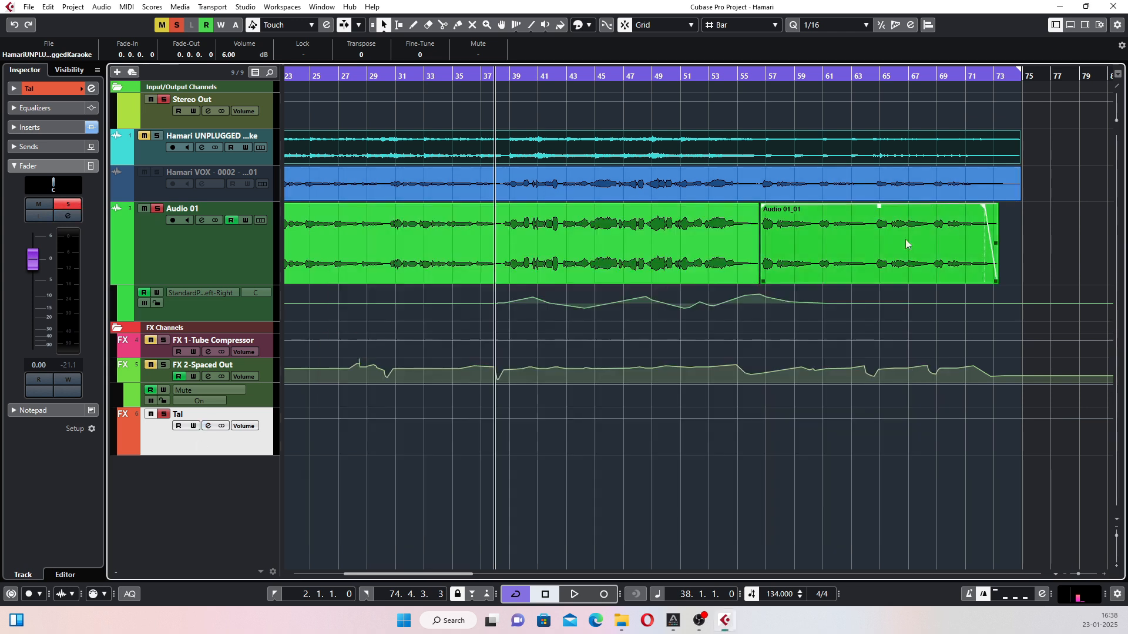
{"action": "right_click", "coordinate": [192, 489]}
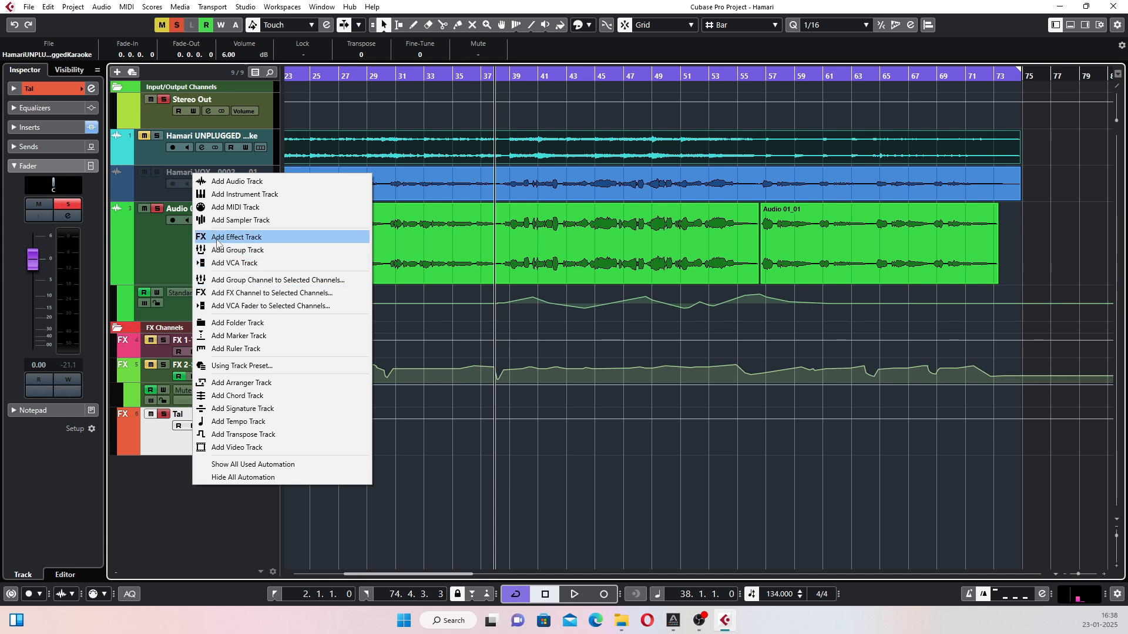
{"action": "left_click", "coordinate": [235, 237]}
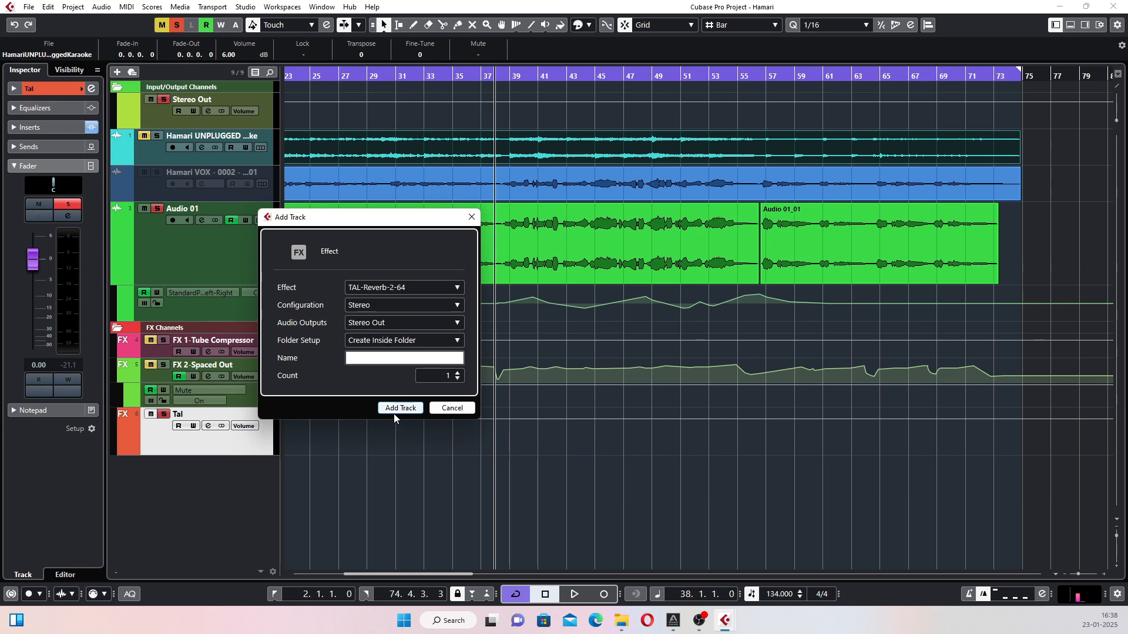
{"action": "left_click", "coordinate": [447, 408]}
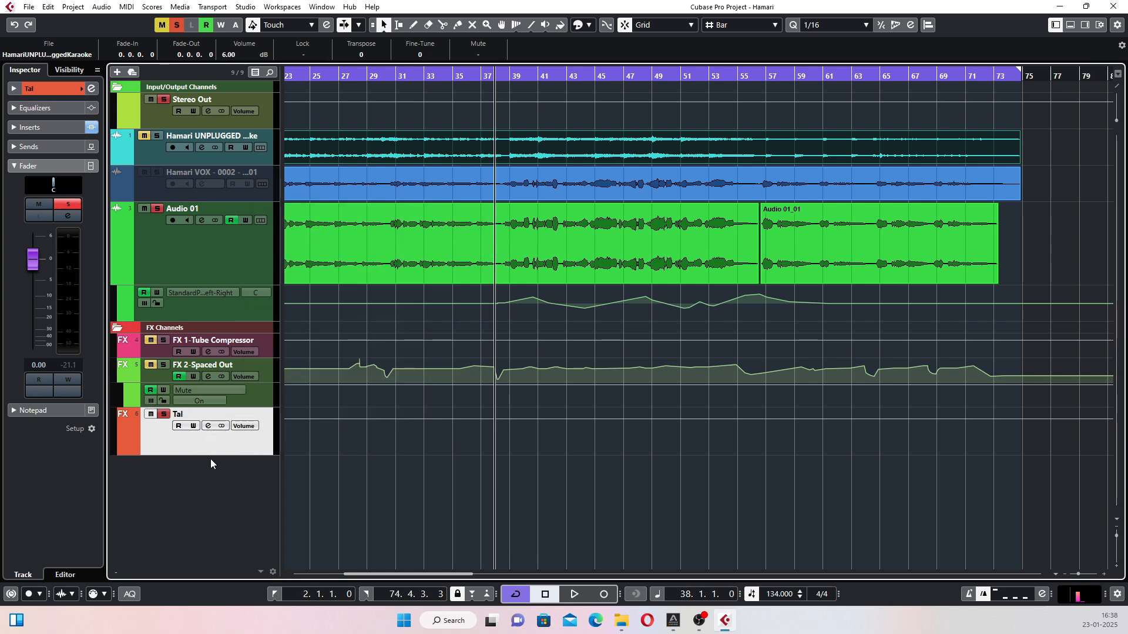
Step: Review the send to the Tal channel in the channel settings of the Audio 01 track
{"action": "left_click", "coordinate": [199, 237]}
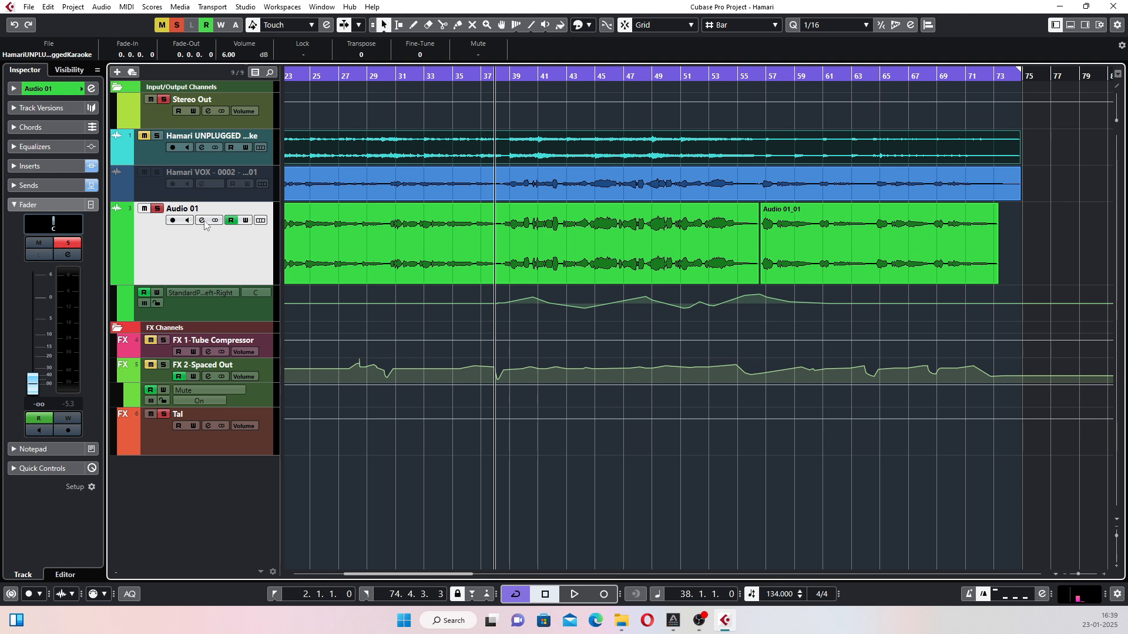
{"action": "left_click", "coordinate": [202, 220]}
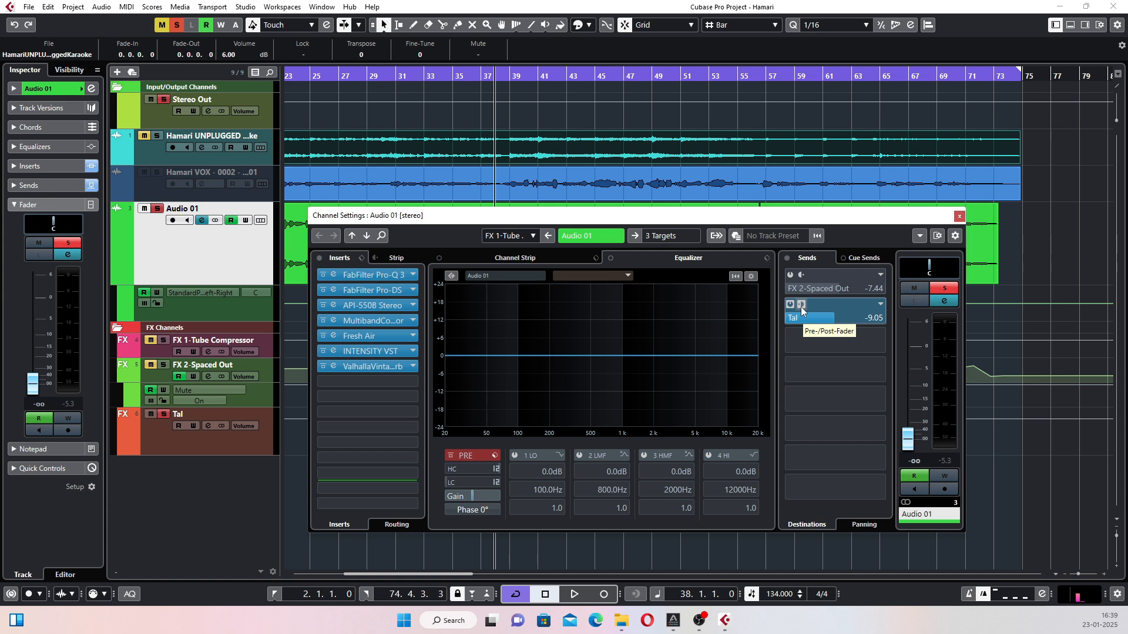
{"action": "key", "text": "Escape"}
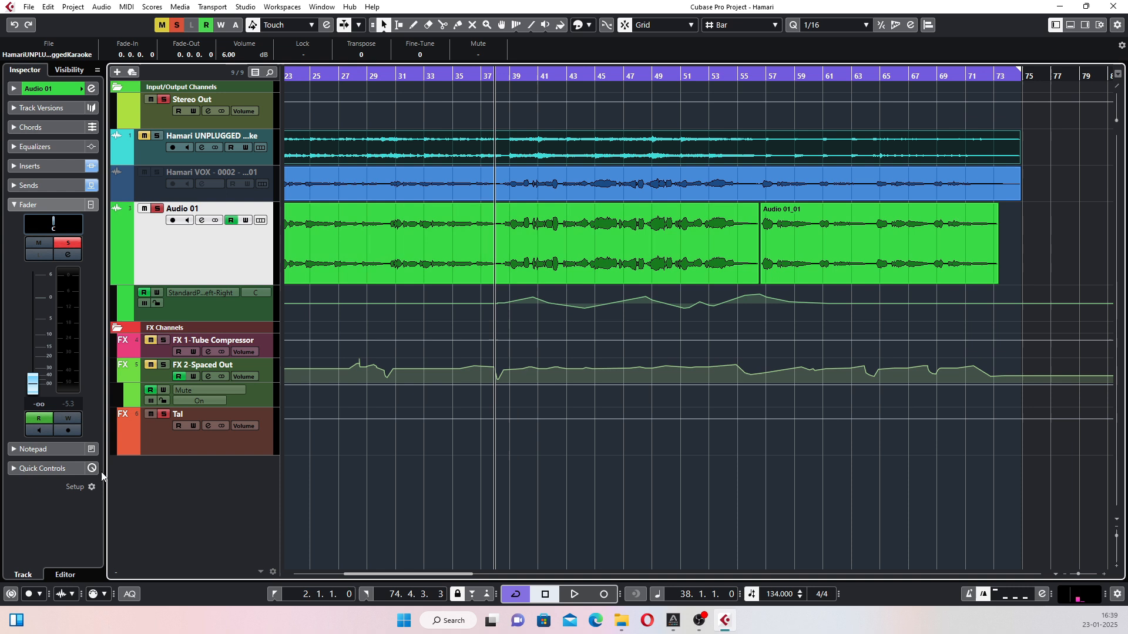
Step: Open the FabFilter Pro-Q 3 insert of the Tal channel, select the Audio 01 track and reposition the plug-in window over the arrangement
{"action": "left_click", "coordinate": [209, 425]}
{"action": "left_click", "coordinate": [364, 290]}
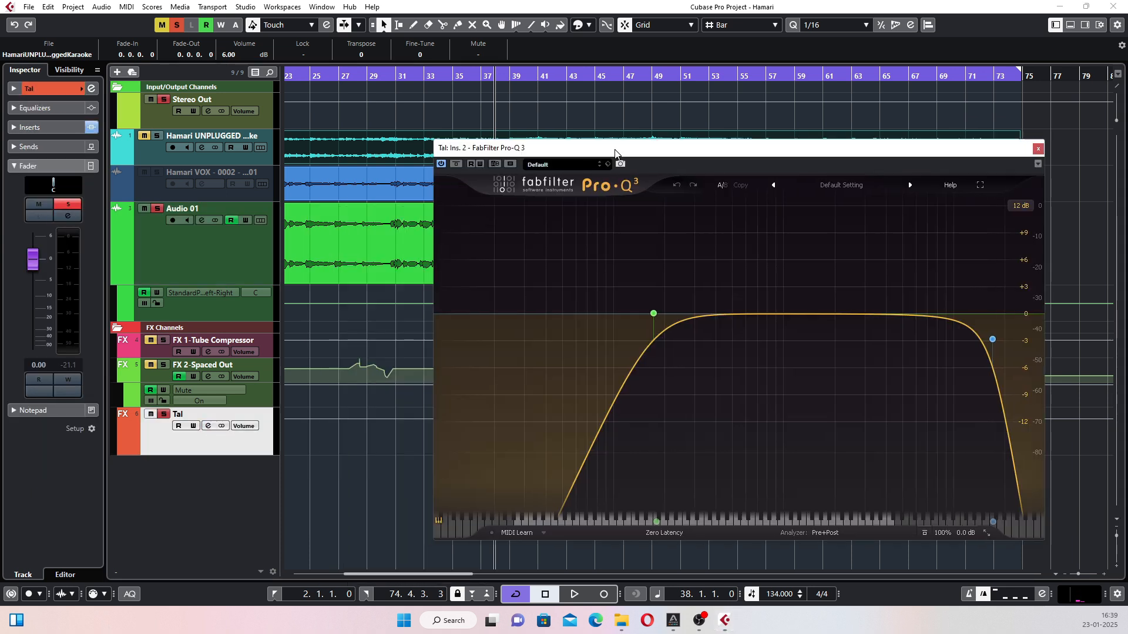
{"action": "left_click_drag", "start_coordinate": [610, 151], "coordinate": [575, 161]}
{"action": "left_click", "coordinate": [193, 281]}
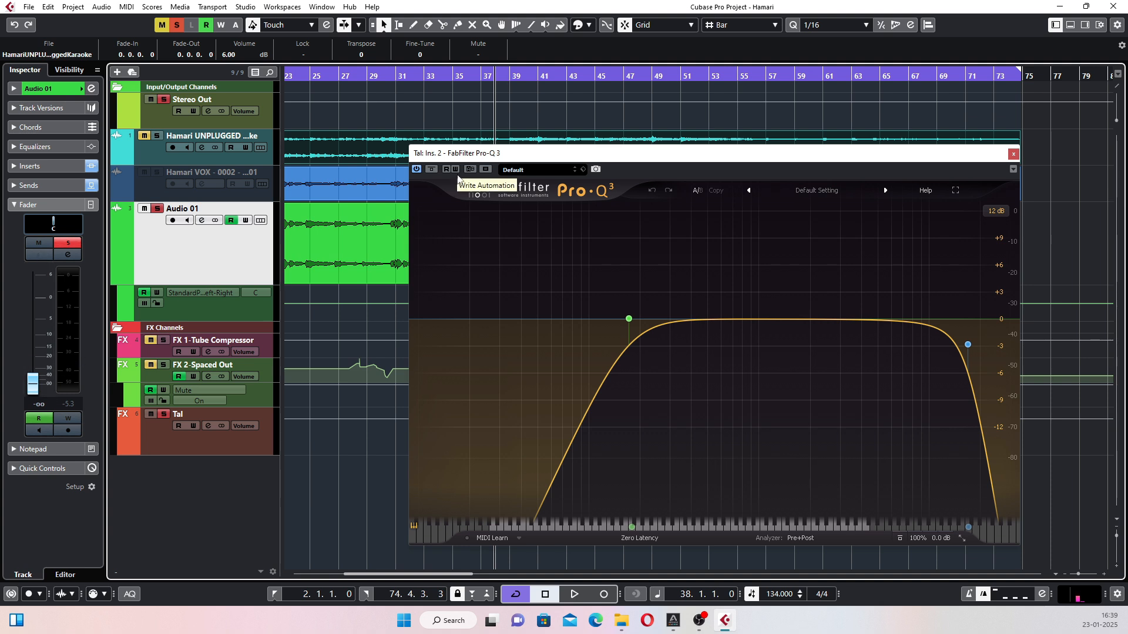
{"action": "left_click_drag", "start_coordinate": [549, 159], "coordinate": [542, 168]}
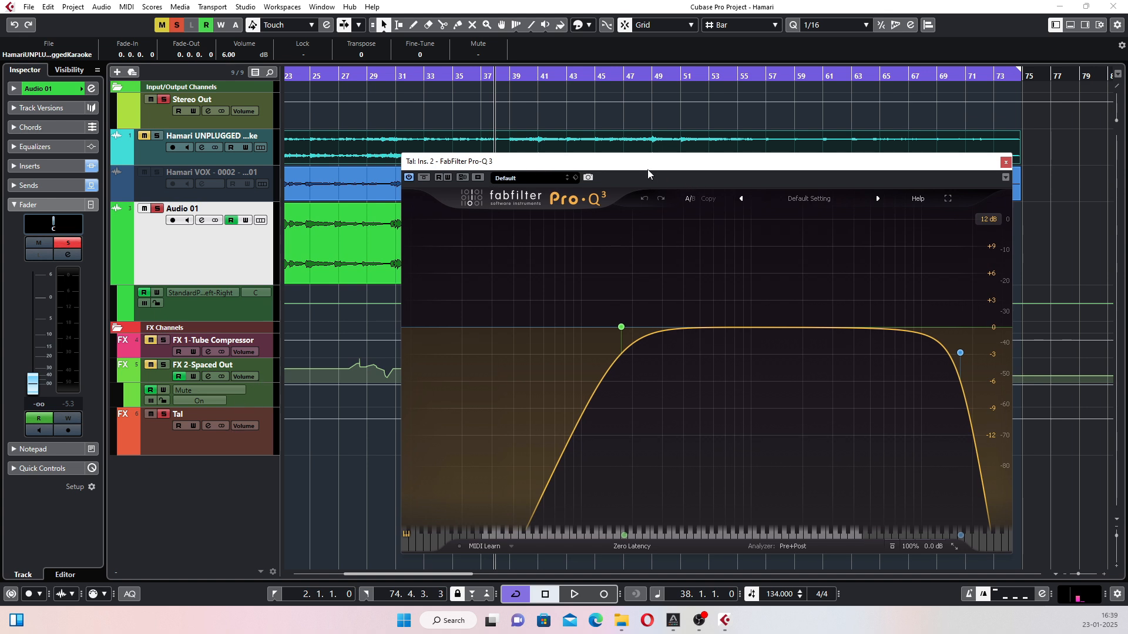
{"action": "left_click_drag", "start_coordinate": [641, 170], "coordinate": [552, 153]}
Step: Load the Clean preset in the Tal channel's Pro-Q 3 while the song plays, and stop playback
{"action": "key", "text": "space"}
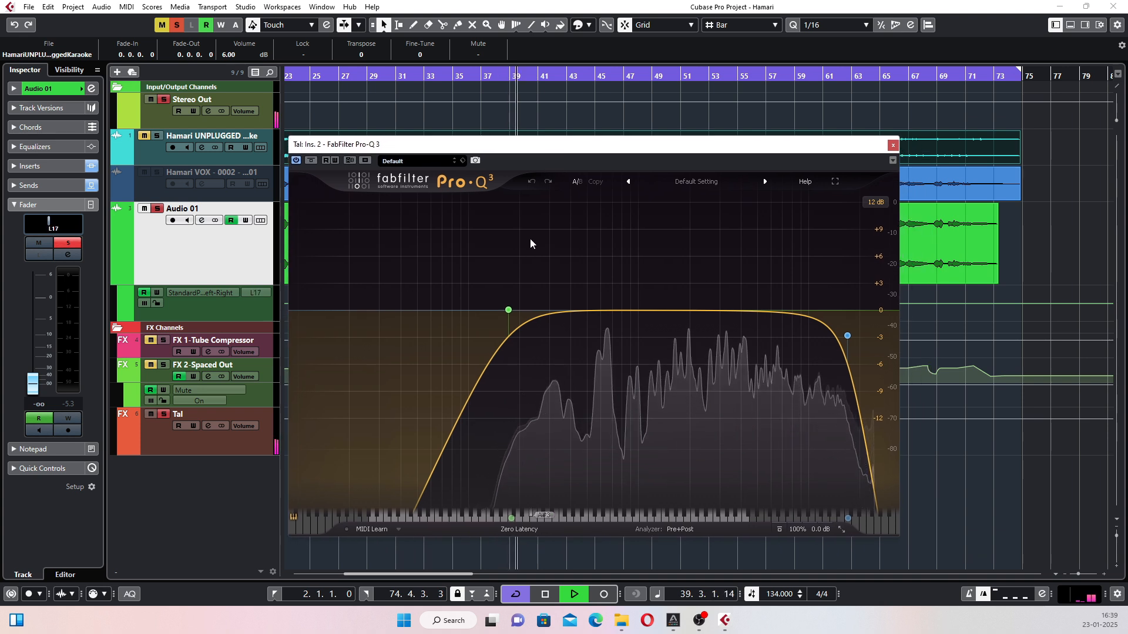
{"action": "left_click", "coordinate": [696, 181]}
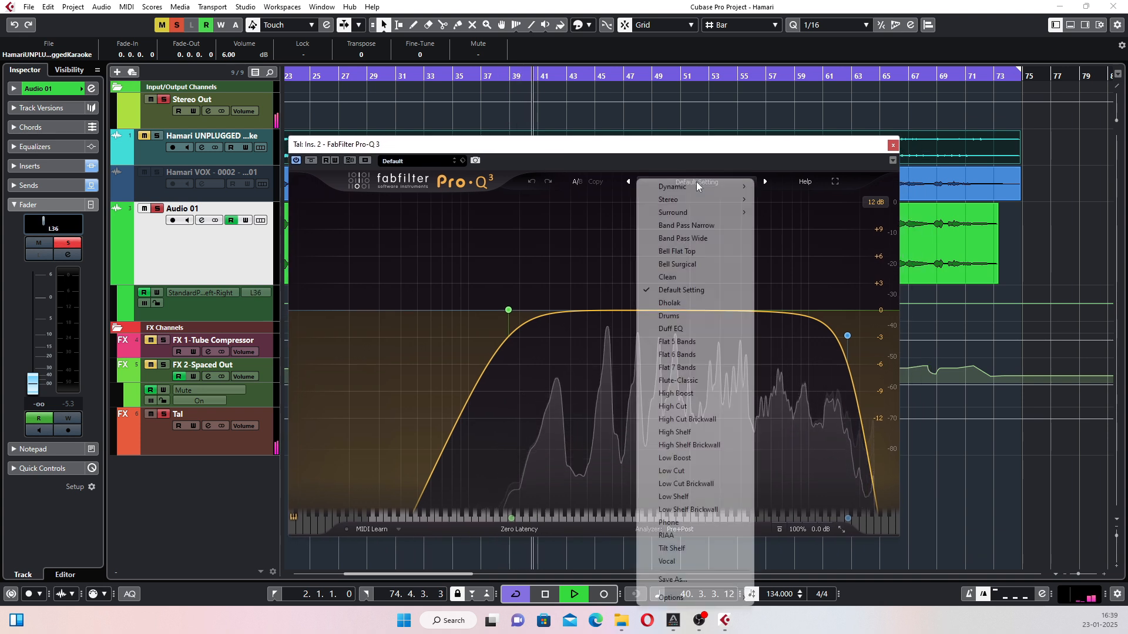
{"action": "left_click", "coordinate": [669, 277]}
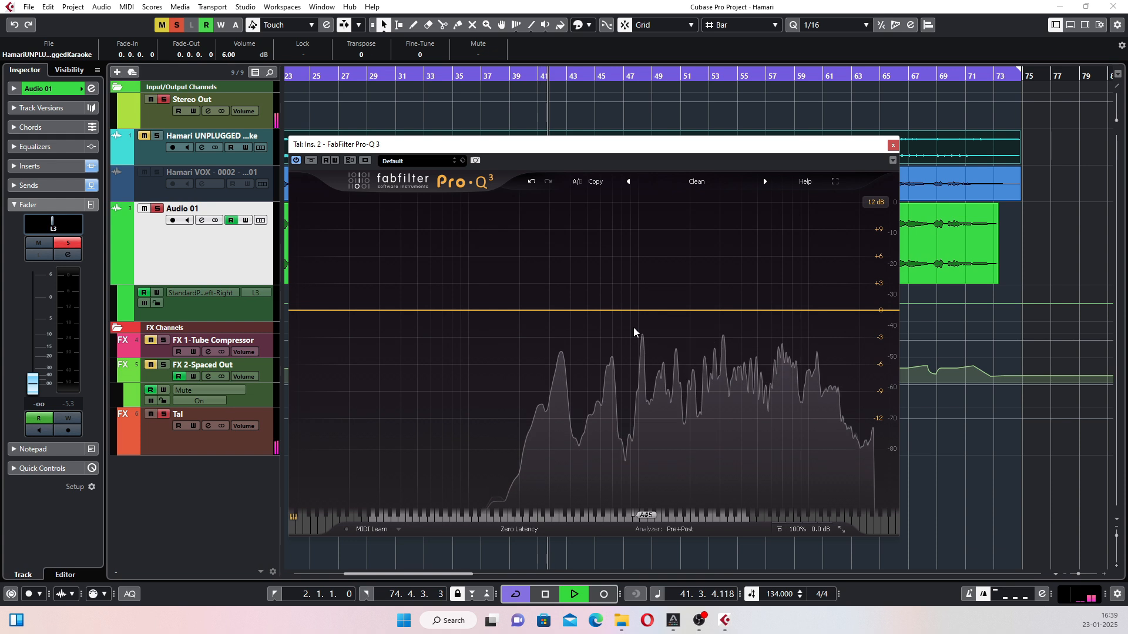
{"action": "key", "text": "space"}
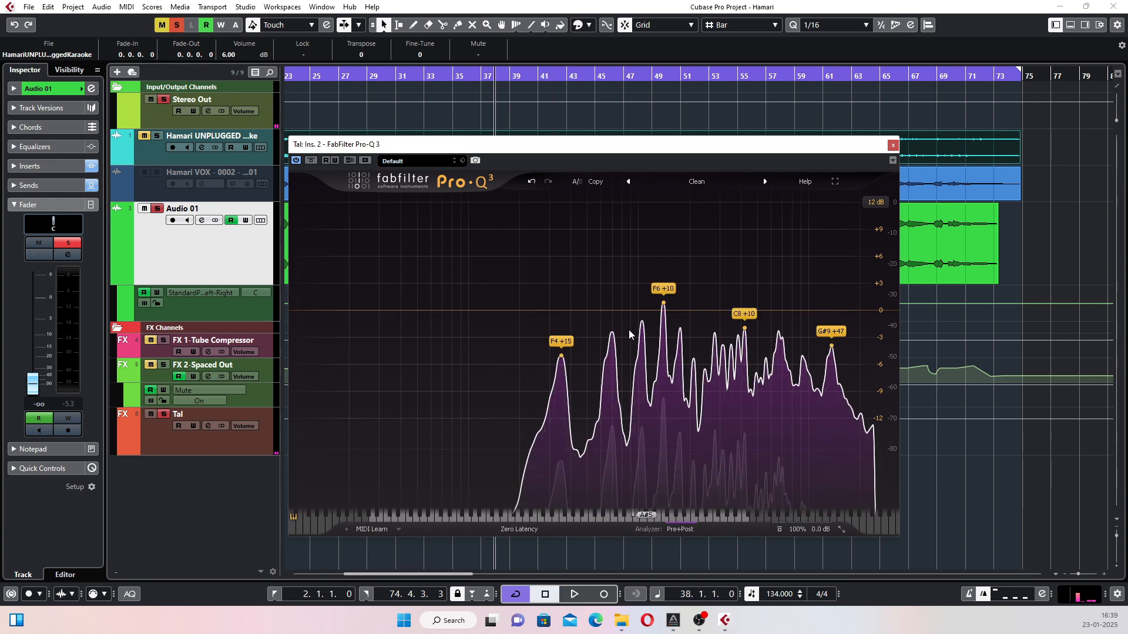
Step: Add a low-cut band at about 310 Hz with an 18 dB/oct slope in Pro-Q 3 while listening to playback
{"action": "left_click", "coordinate": [545, 310]}
{"action": "key", "text": "space"}
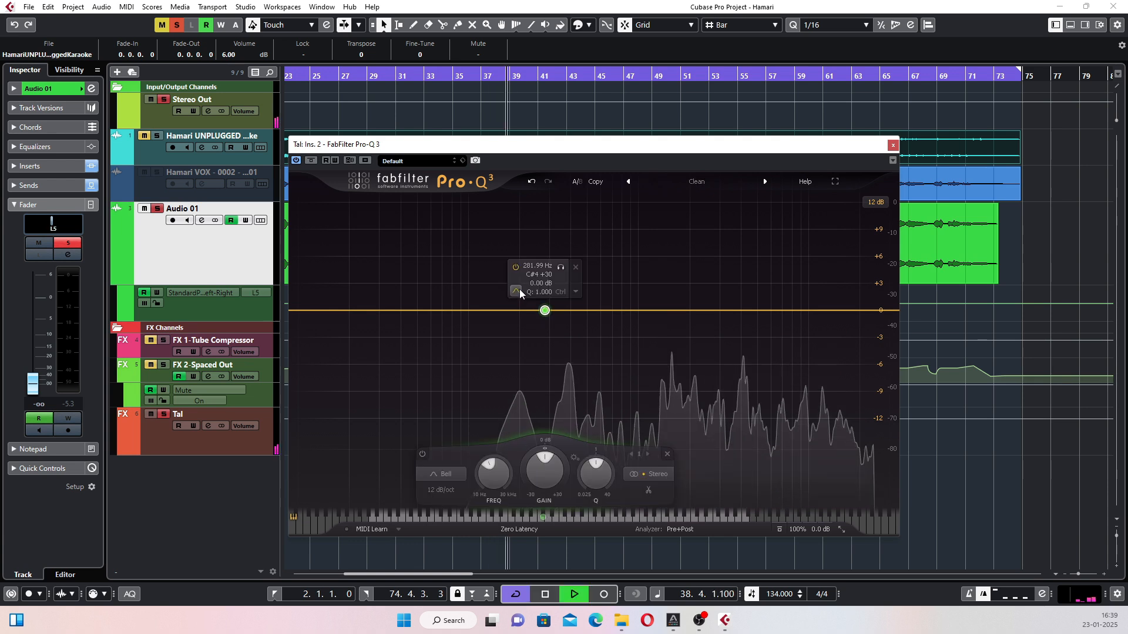
{"action": "left_click", "coordinate": [542, 303]}
{"action": "left_click_drag", "start_coordinate": [545, 310], "coordinate": [554, 312]}
{"action": "key", "text": "space"}
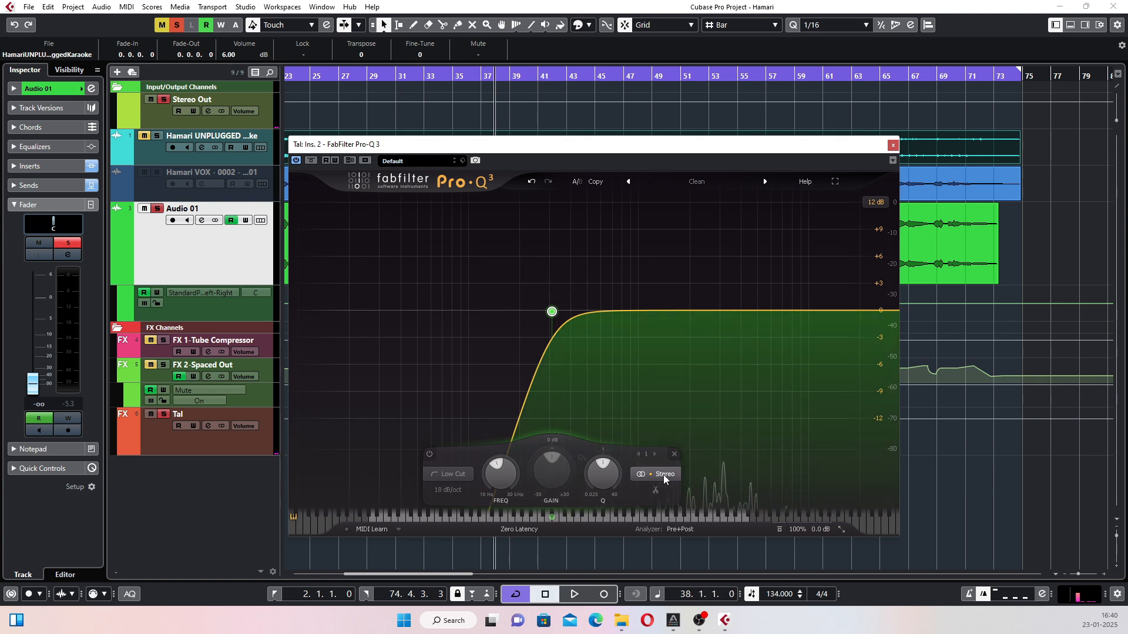
Step: Raise the low-cut band's frequency and steepen its slope to 24 dB/oct while auditioning the reverb
{"action": "mouse_move", "coordinate": [552, 313]}
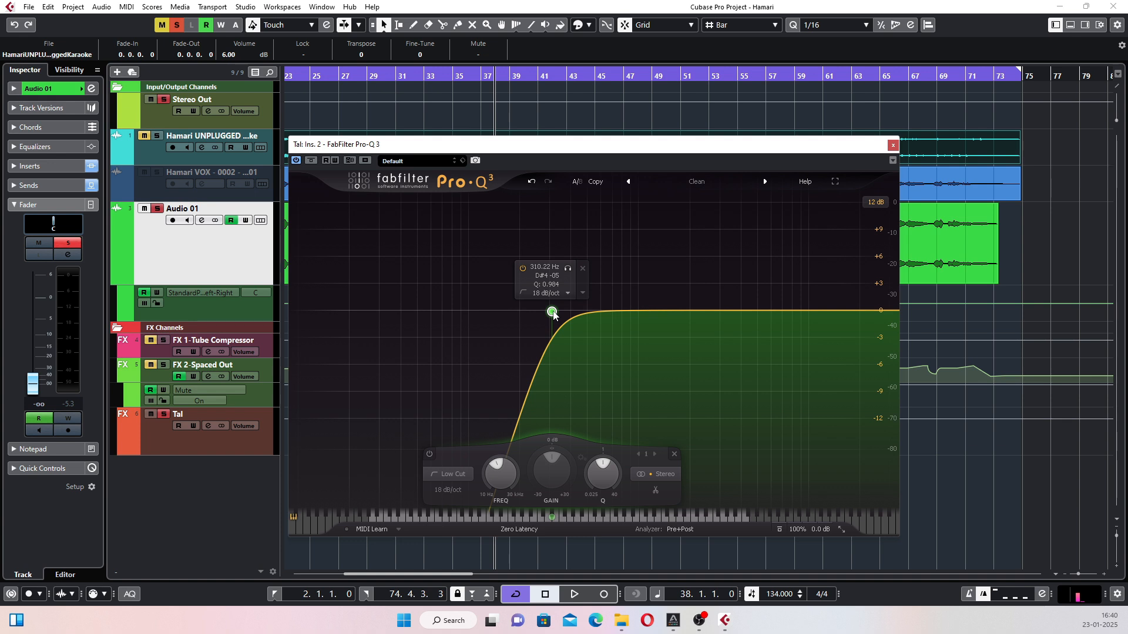
{"action": "key", "text": "space"}
{"action": "left_click_drag", "start_coordinate": [552, 314], "coordinate": [555, 316]}
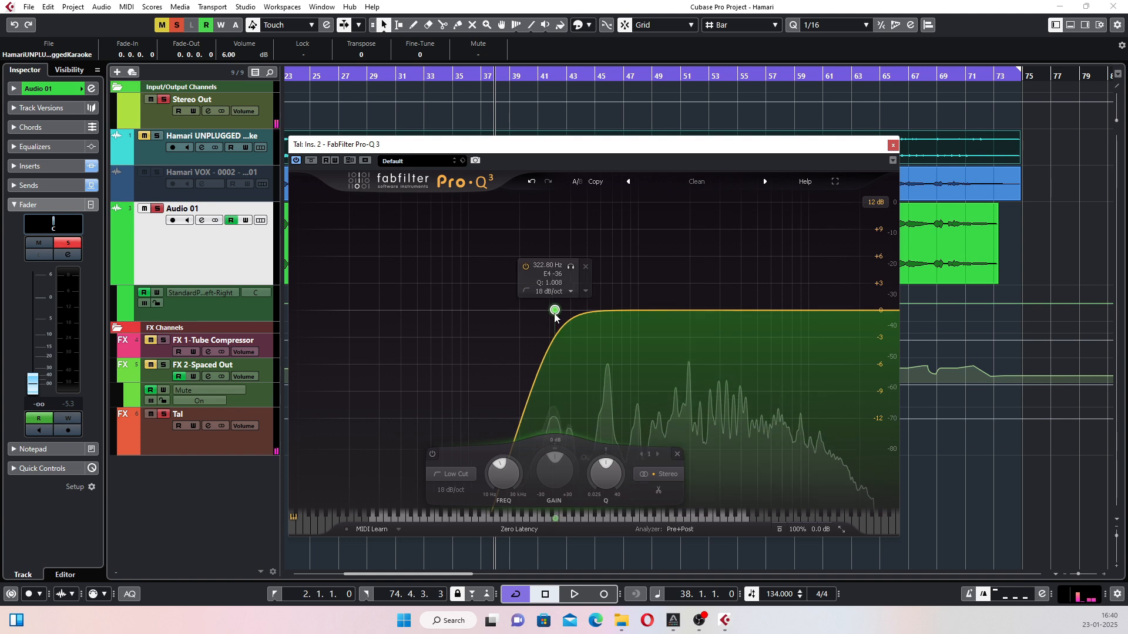
{"action": "left_click_drag", "start_coordinate": [555, 316], "coordinate": [590, 318]}
{"action": "key", "text": "space"}
Step: Add a high-cut band at about 5973 Hz with a 36 dB/oct slope to the reverb EQ during playback
{"action": "left_click", "coordinate": [779, 310]}
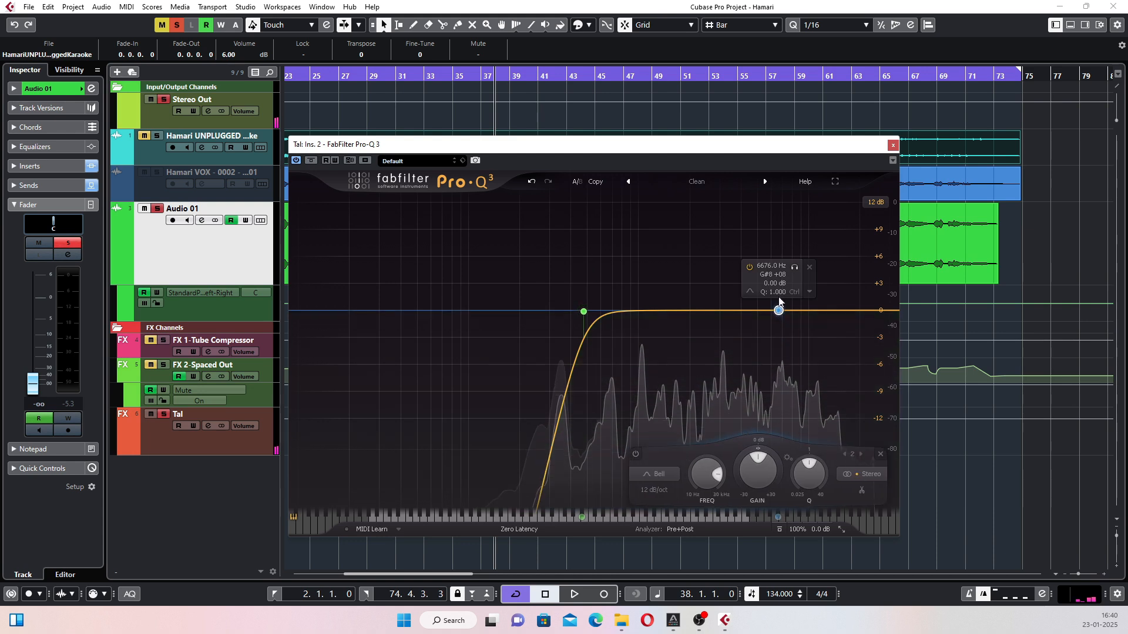
{"action": "left_click", "coordinate": [751, 291]}
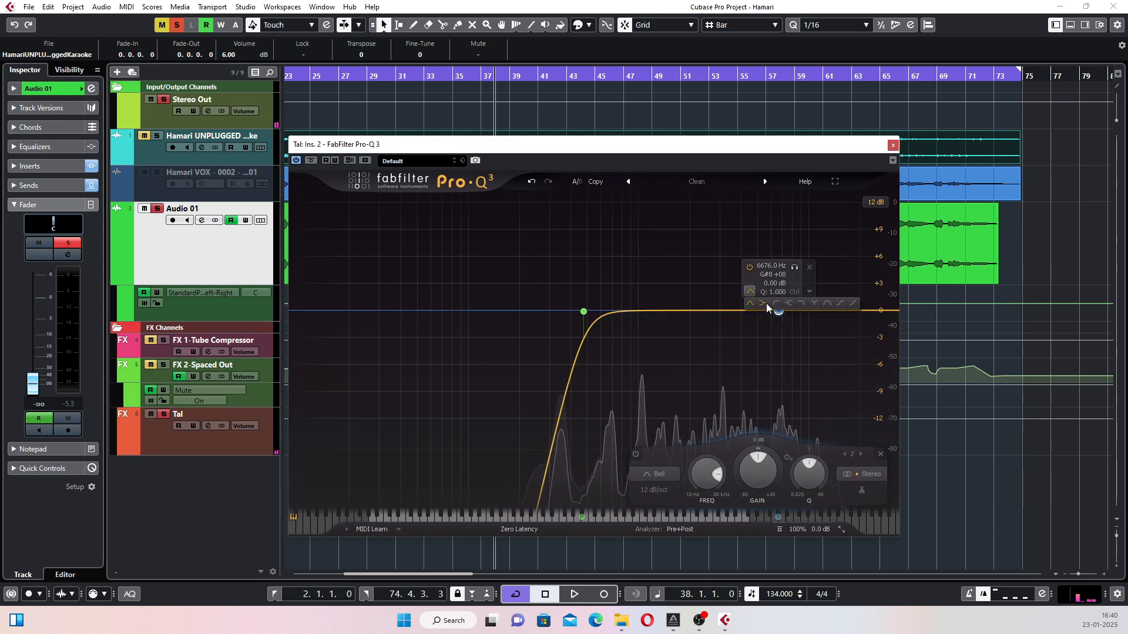
{"action": "left_click", "coordinate": [805, 302]}
{"action": "scroll", "coordinate": [782, 312], "scroll_direction": "up", "scroll_amount": 2}
{"action": "mouse_move", "coordinate": [781, 312]}
{"action": "left_mouse_down"}
{"action": "mouse_move", "coordinate": [791, 314]}
{"action": "mouse_move", "coordinate": [773, 314]}
{"action": "left_mouse_up"}
{"action": "key", "text": "space"}
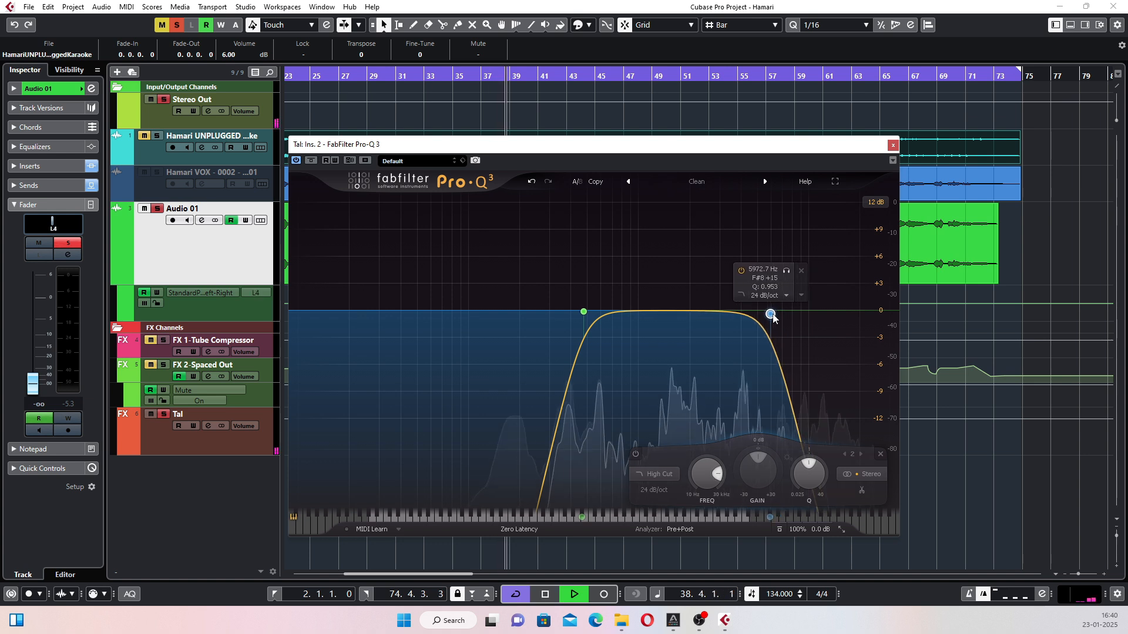
{"action": "scroll", "coordinate": [772, 315], "scroll_direction": "up", "scroll_amount": 1}
{"action": "scroll", "coordinate": [771, 315], "scroll_direction": "up", "scroll_amount": 1}
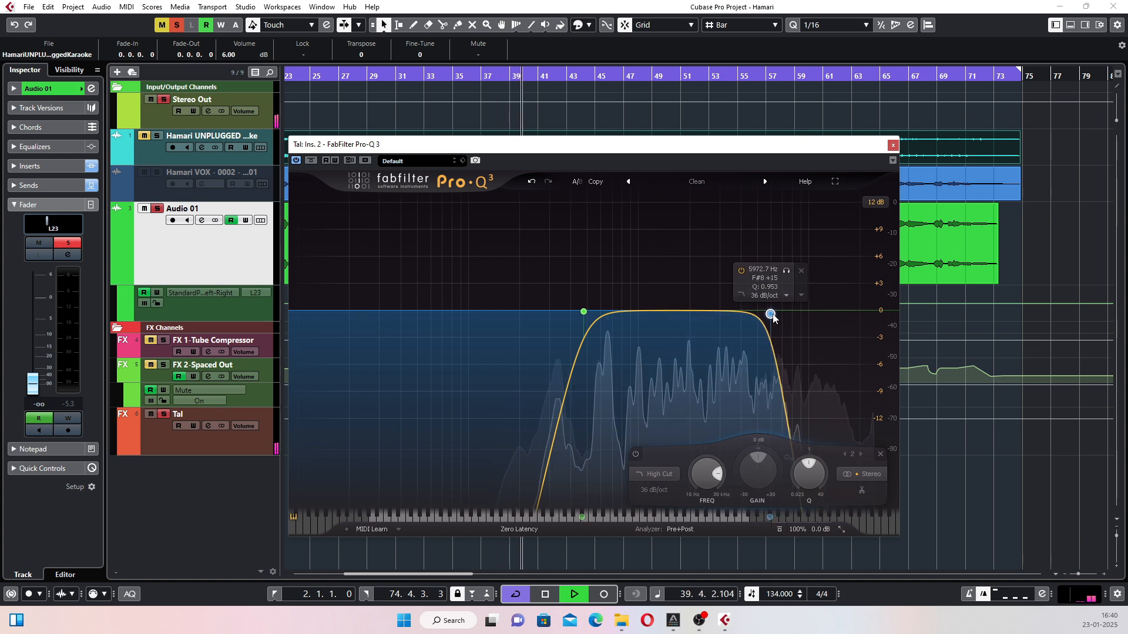
Step: Lower the low-cut band to about 433 Hz and add a shallow bell cut at about 900 Hz
{"action": "left_click_drag", "start_coordinate": [584, 313], "coordinate": [576, 313]}
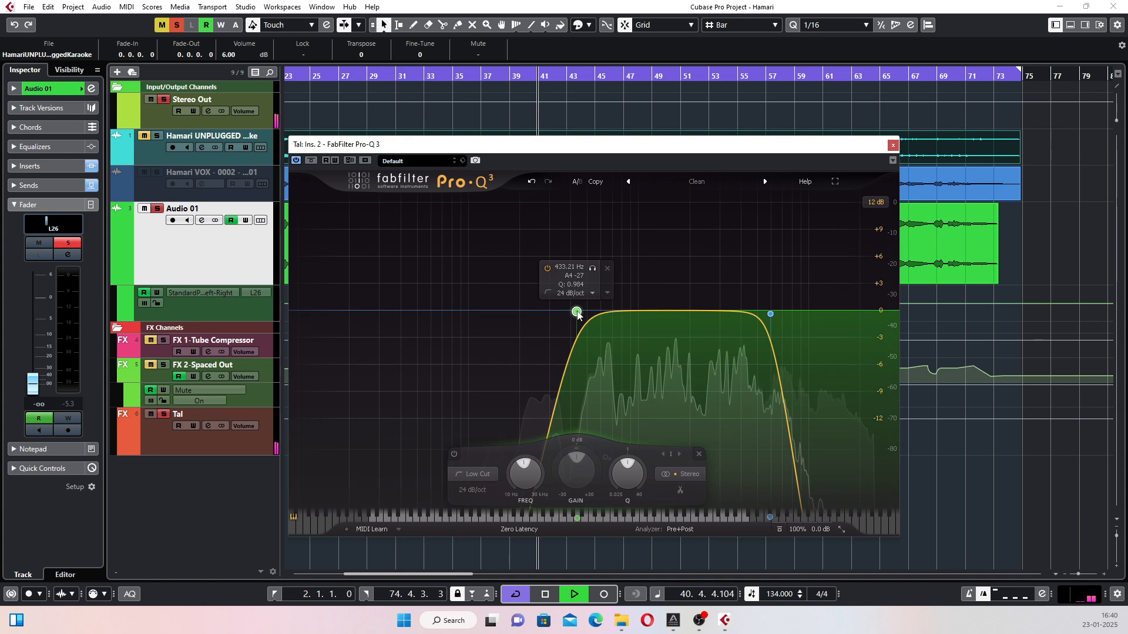
{"action": "key", "text": "space"}
{"action": "left_click", "coordinate": [631, 316]}
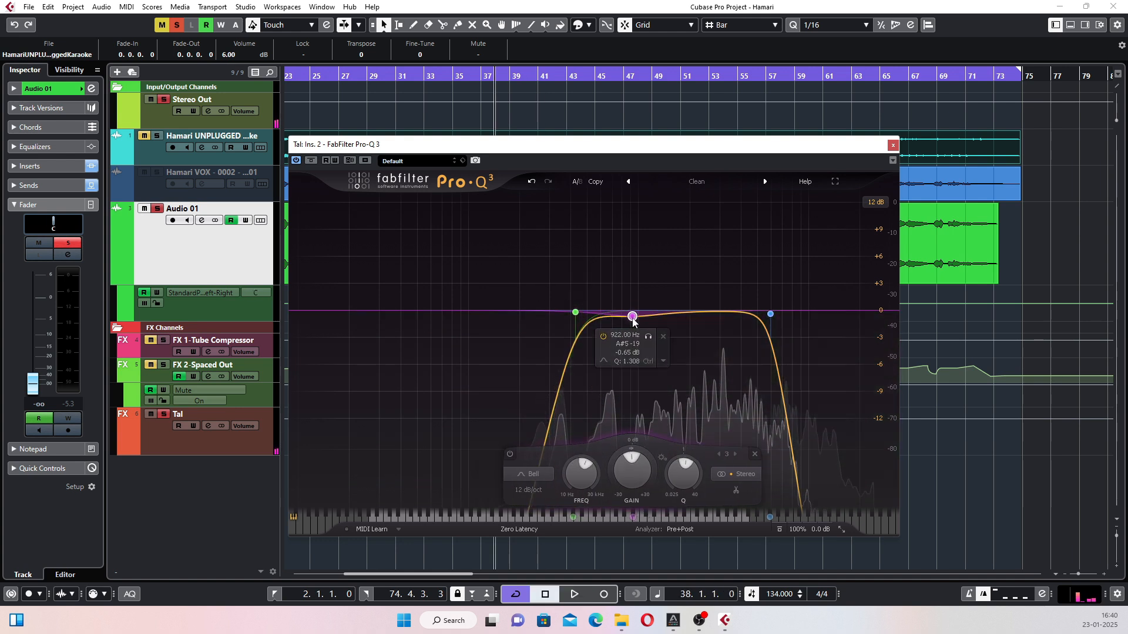
{"action": "left_click_drag", "start_coordinate": [631, 322], "coordinate": [628, 323]}
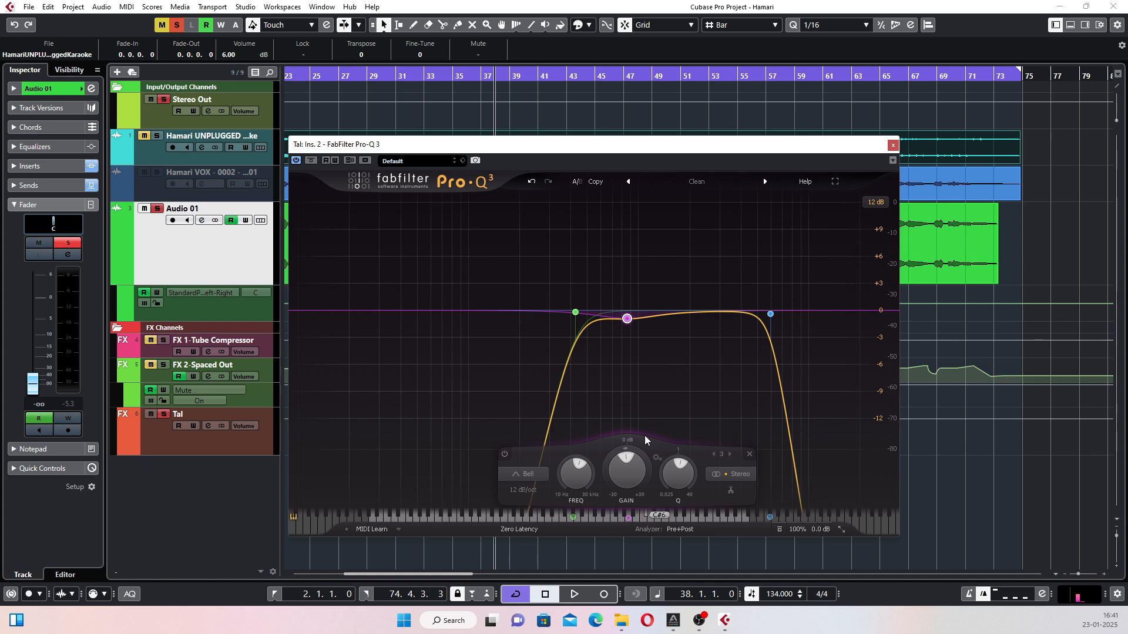
{"action": "mouse_move", "coordinate": [775, 318]}
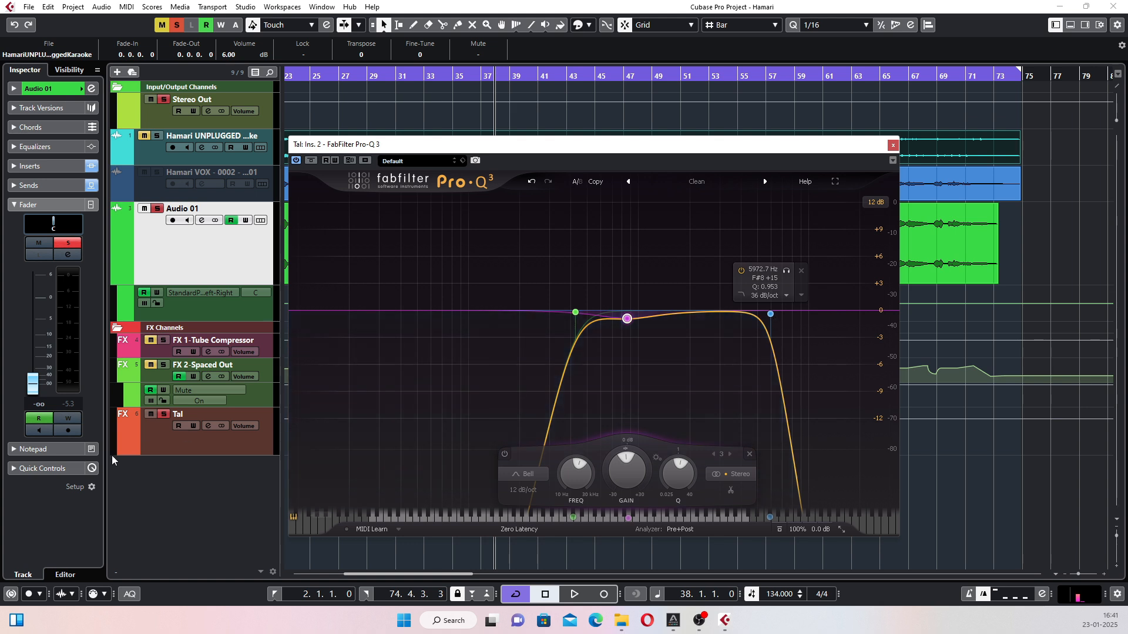
{"action": "mouse_move", "coordinate": [757, 336]}
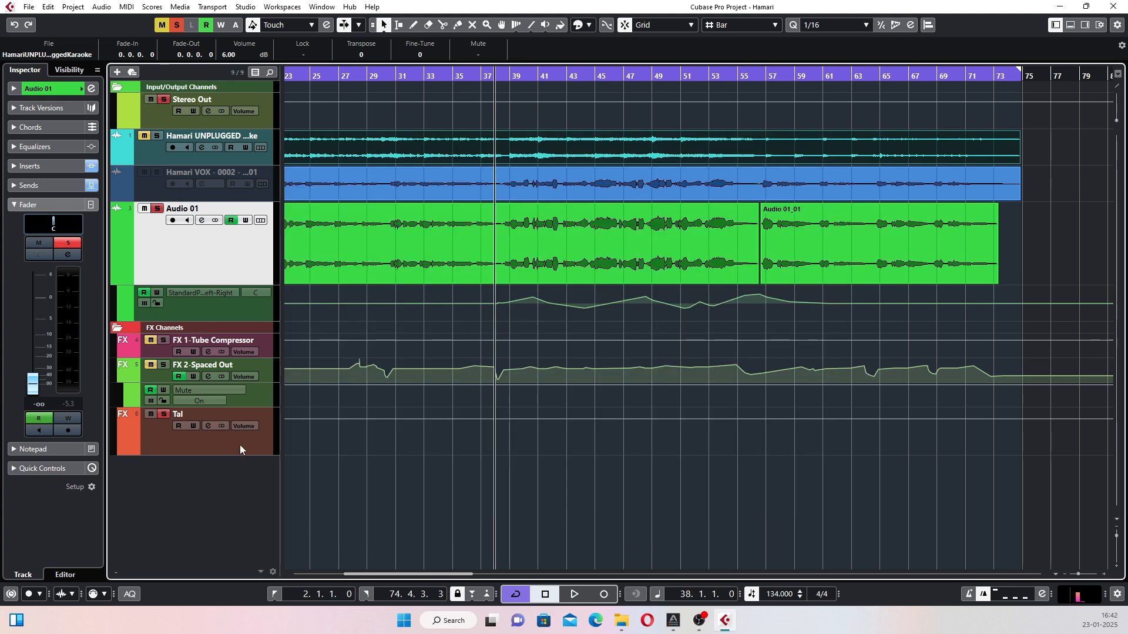
Step: Reopen the Tal channel's Pro-Q 3 and reset its EQ curve by loading the Clean preset
{"action": "left_click", "coordinate": [209, 426]}
{"action": "left_click", "coordinate": [338, 295]}
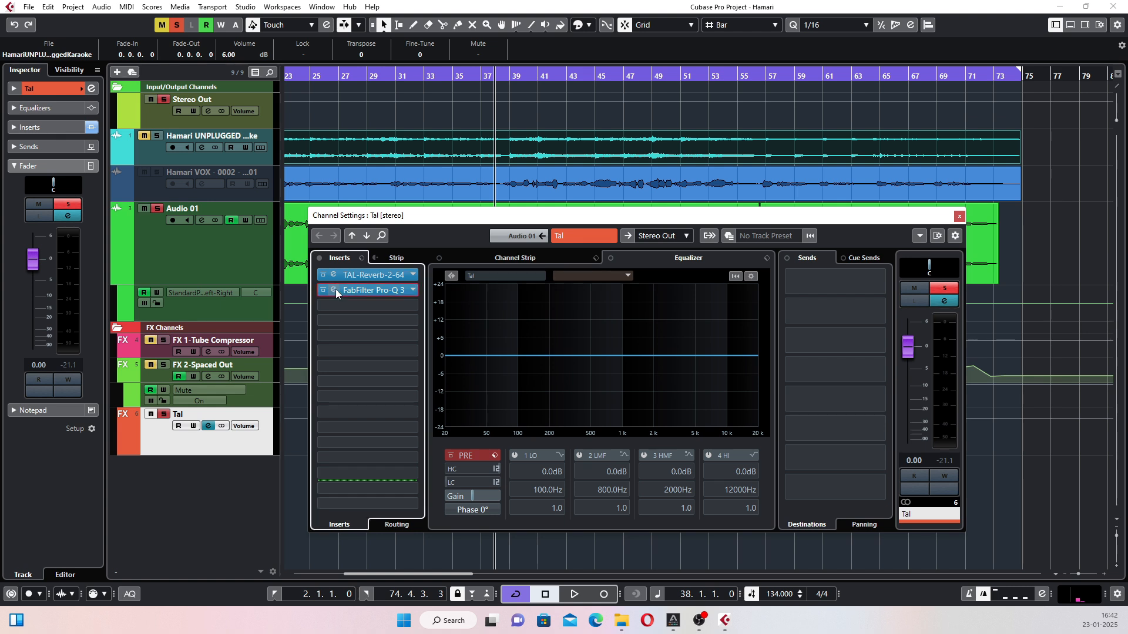
{"action": "left_click_drag", "start_coordinate": [680, 147], "coordinate": [695, 96]}
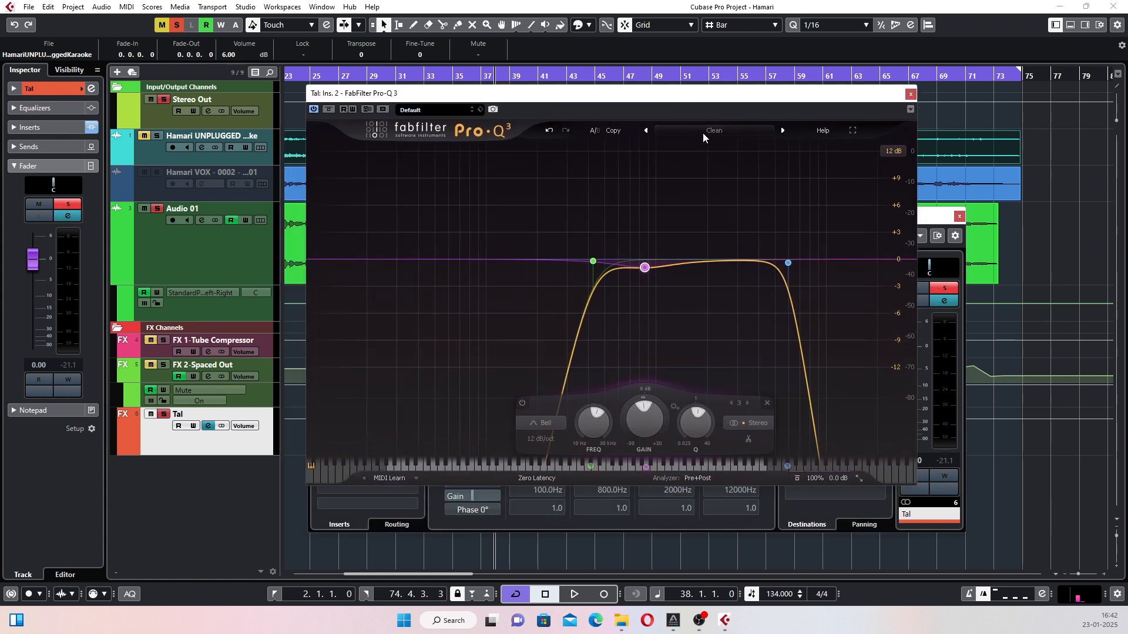
{"action": "left_click", "coordinate": [702, 132]}
{"action": "left_click", "coordinate": [679, 235]}
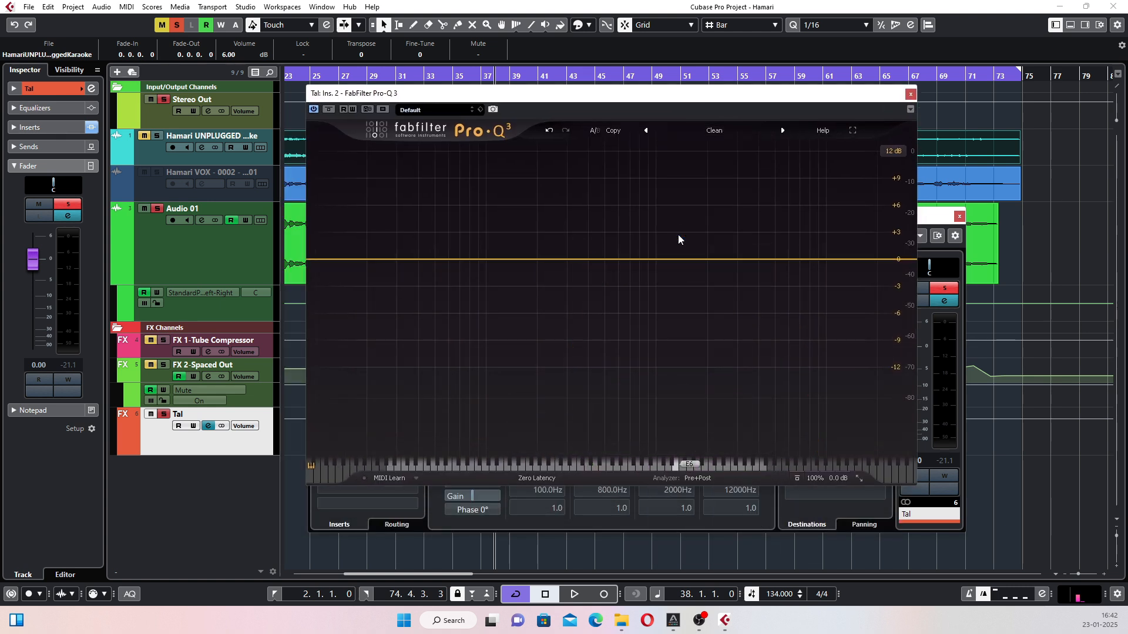
{"action": "left_click_drag", "start_coordinate": [616, 99], "coordinate": [573, 111]}
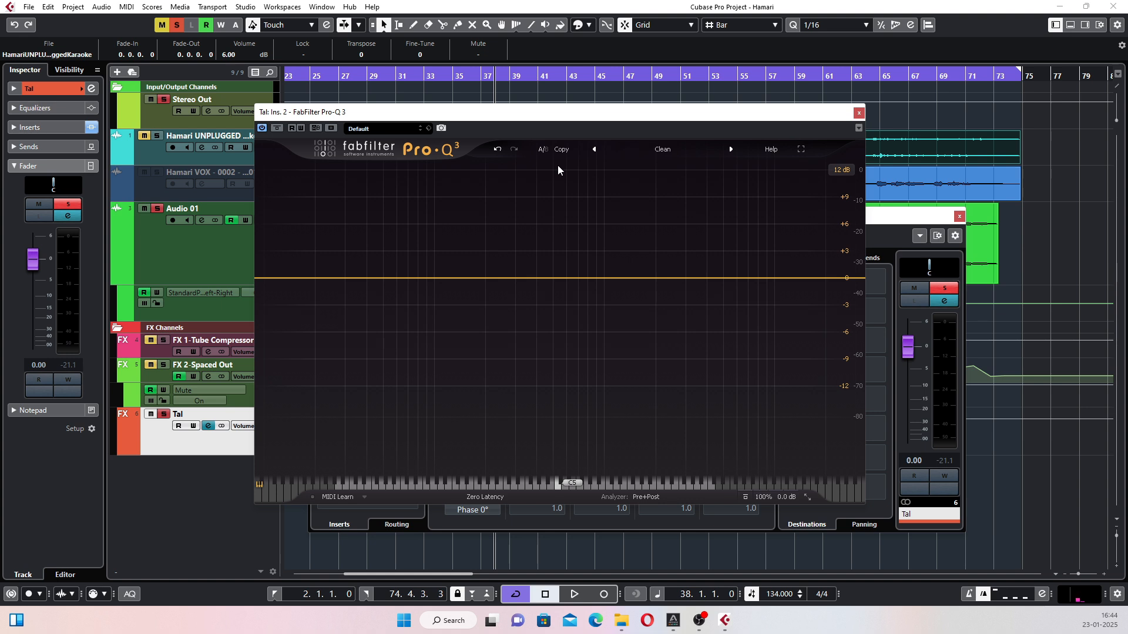
Step: Reposition the Pro-Q 3 window and play back the reverb with the flat EQ to examine its spectrum
{"action": "left_click_drag", "start_coordinate": [538, 118], "coordinate": [560, 113]}
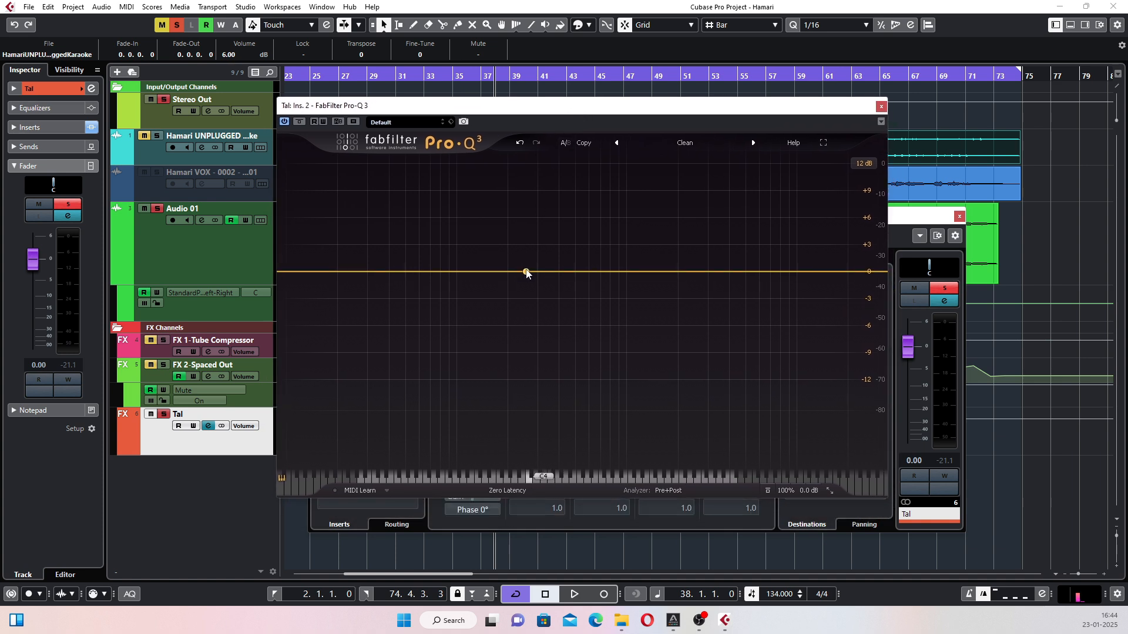
{"action": "key", "text": "space"}
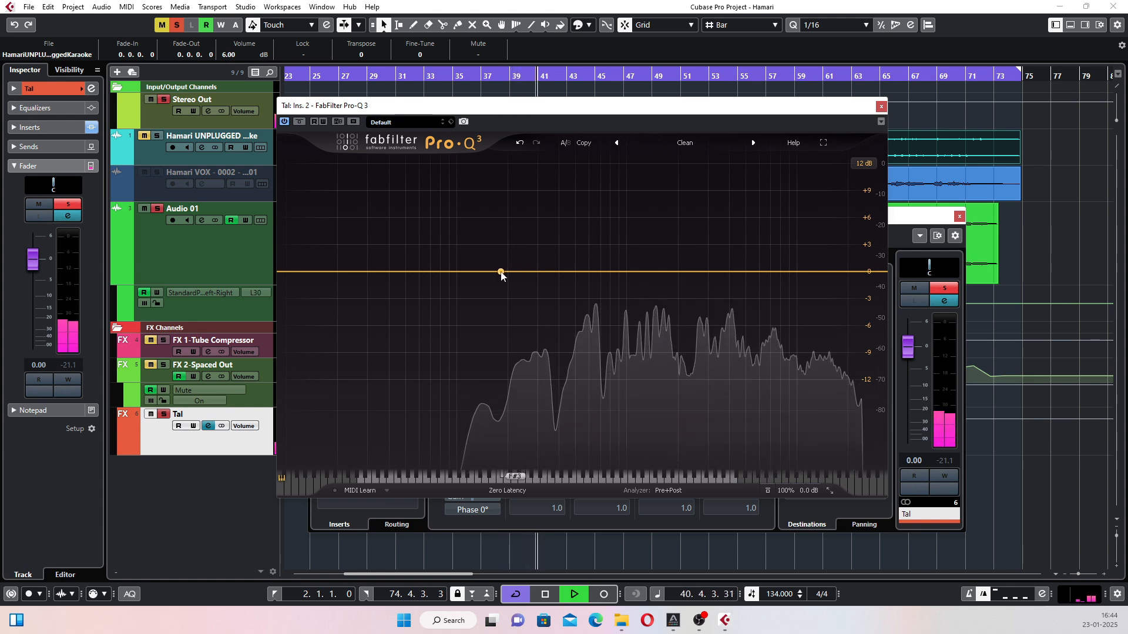
{"action": "key", "text": "space"}
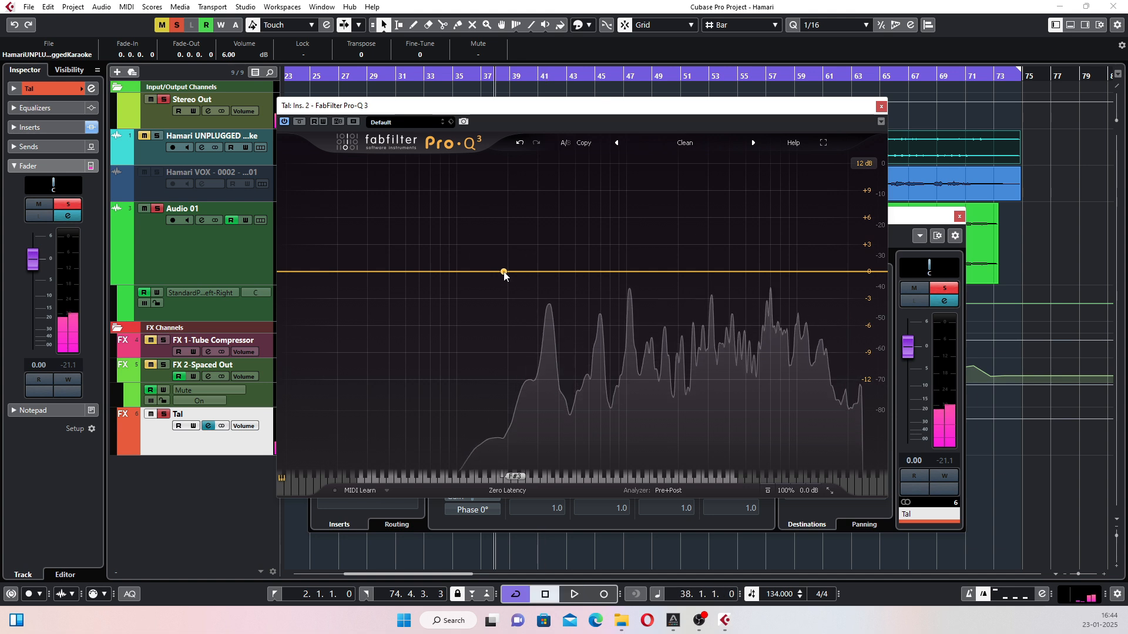
Step: Add a low-cut band at about 205 Hz with a 12 dB/oct slope and make it process only the Mid signal
{"action": "left_click", "coordinate": [504, 274]}
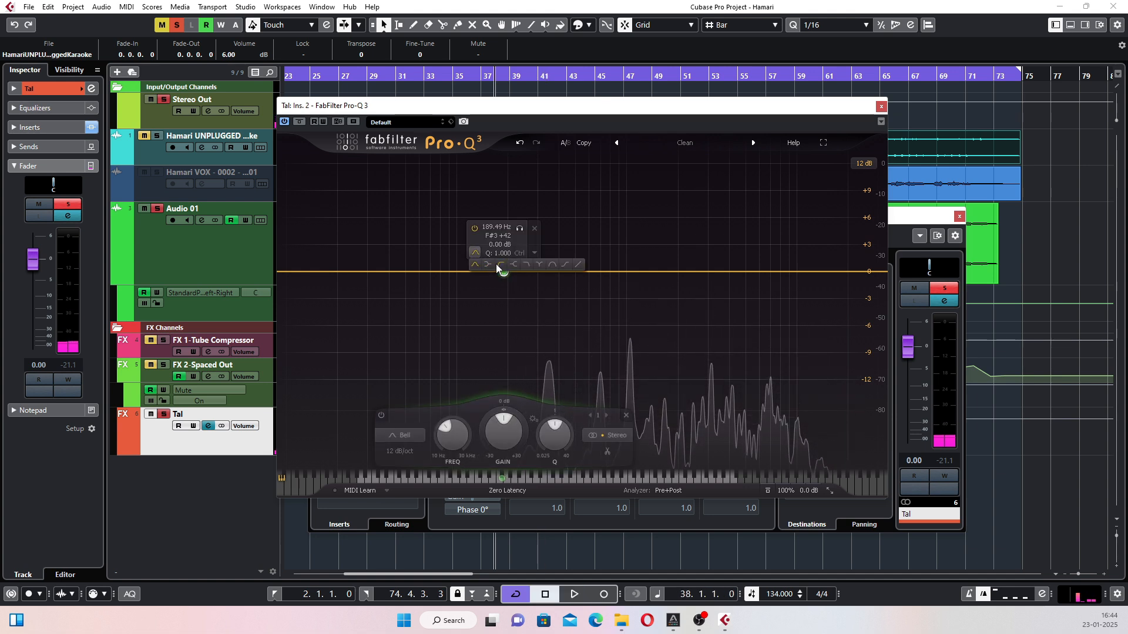
{"action": "left_click", "coordinate": [500, 264]}
{"action": "left_click_drag", "start_coordinate": [506, 277], "coordinate": [508, 279]}
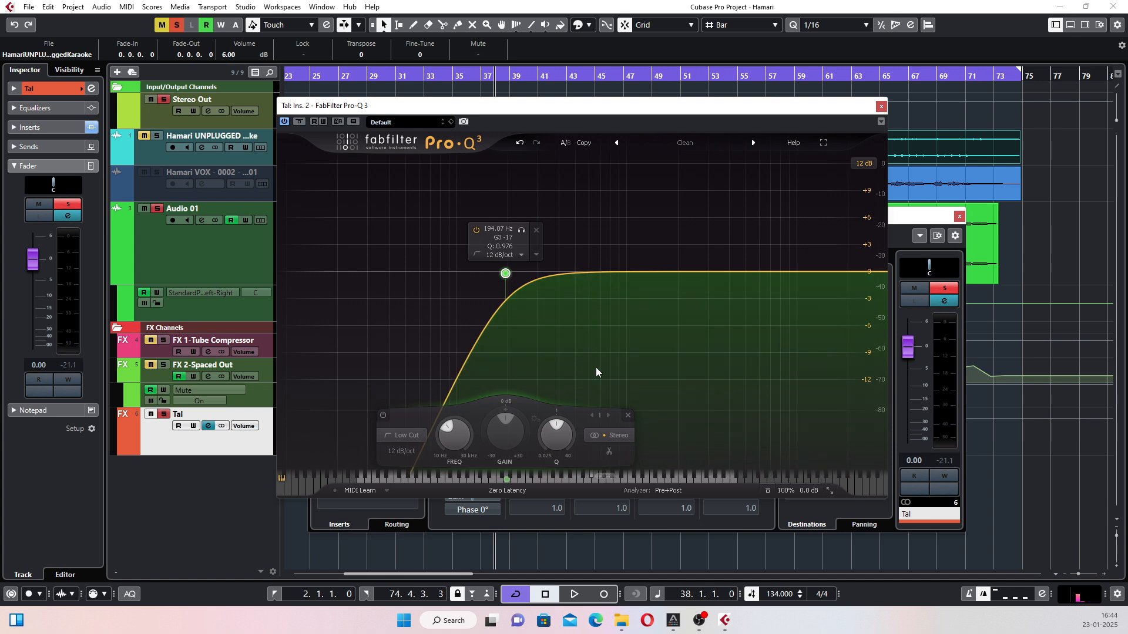
{"action": "left_click", "coordinate": [612, 435]}
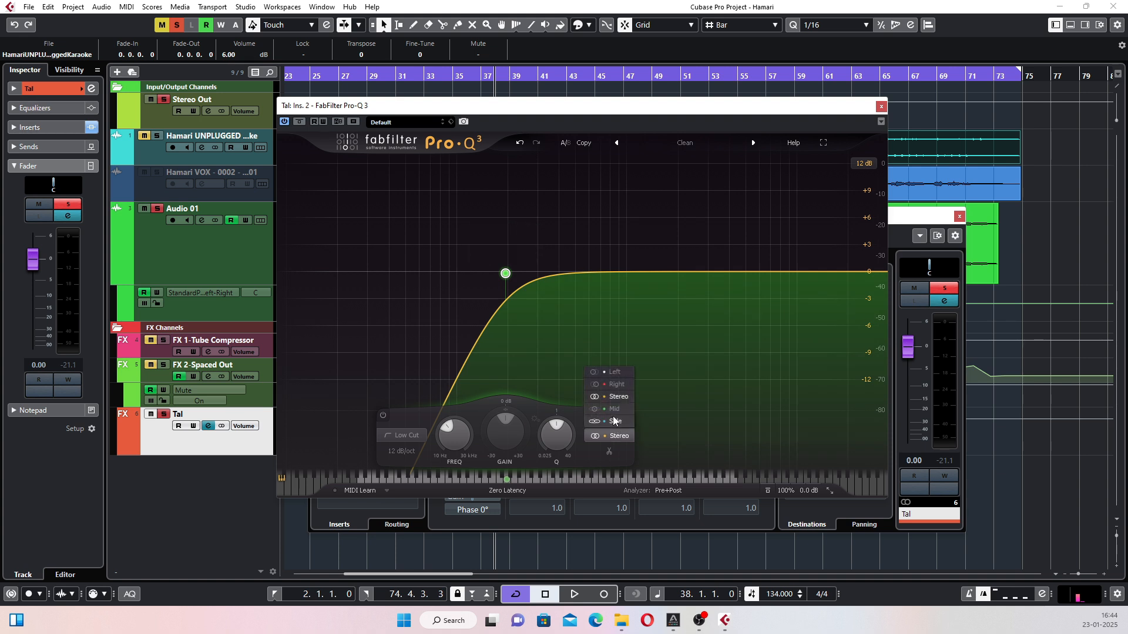
{"action": "left_click", "coordinate": [613, 411]}
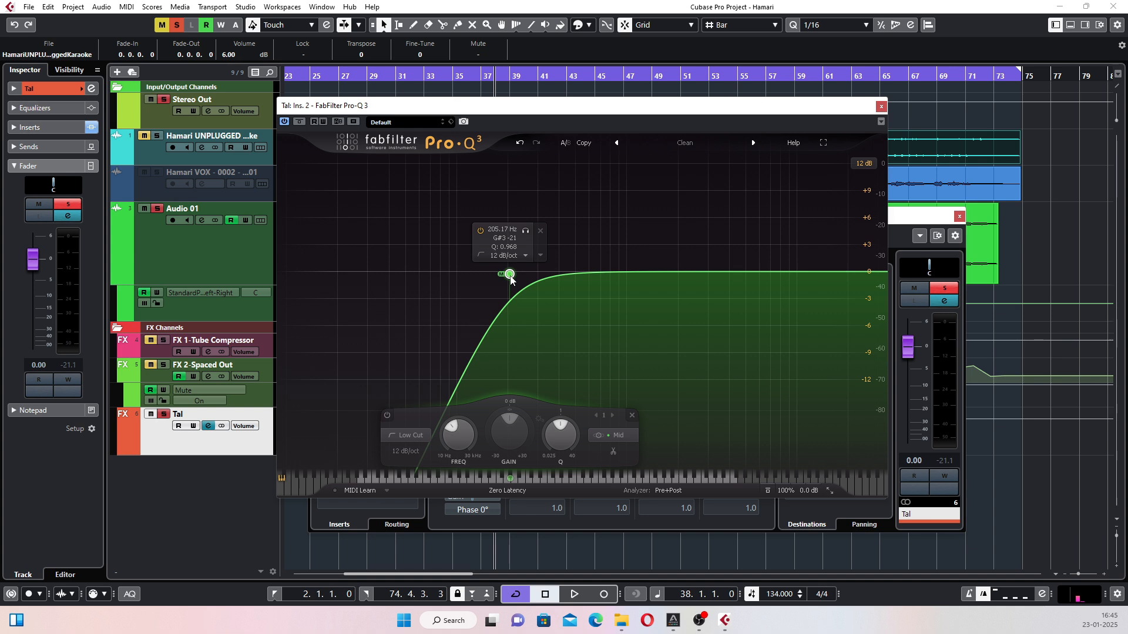
Step: Raise the Mid low-cut band to about 246 Hz while auditioning the reverb and briefly soloing the band
{"action": "left_click_drag", "start_coordinate": [510, 279], "coordinate": [523, 281]}
{"action": "key", "text": "space"}
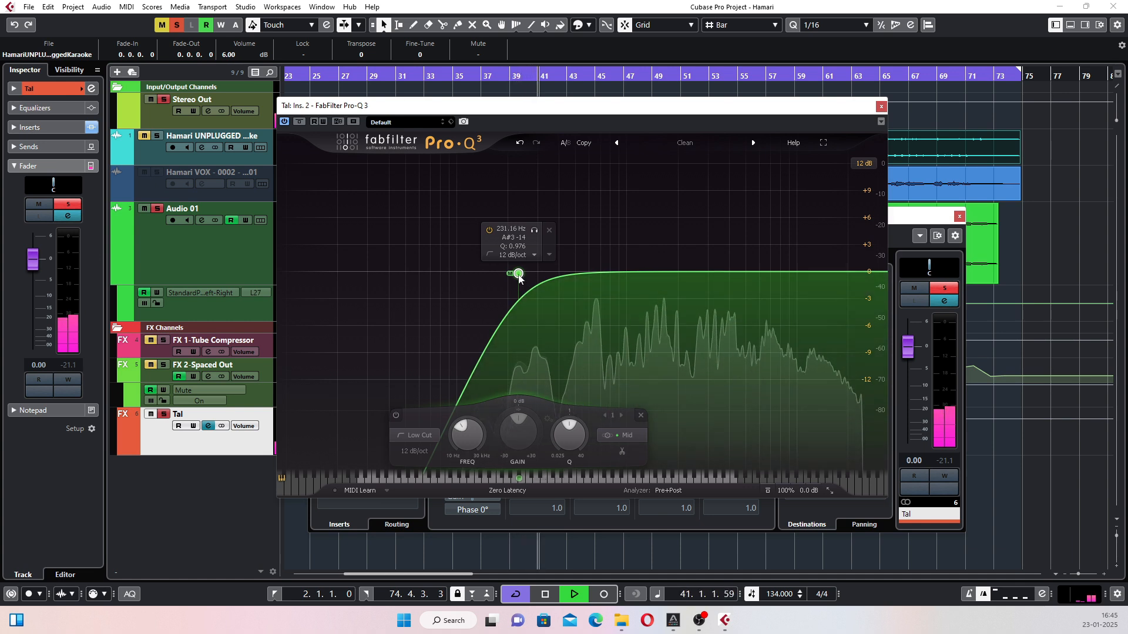
{"action": "mouse_move", "coordinate": [518, 278]}
{"action": "left_mouse_down"}
{"action": "mouse_move", "coordinate": [532, 277]}
{"action": "mouse_move", "coordinate": [506, 274]}
{"action": "mouse_move", "coordinate": [528, 272]}
{"action": "left_mouse_up"}
{"action": "left_click", "coordinate": [543, 229]}
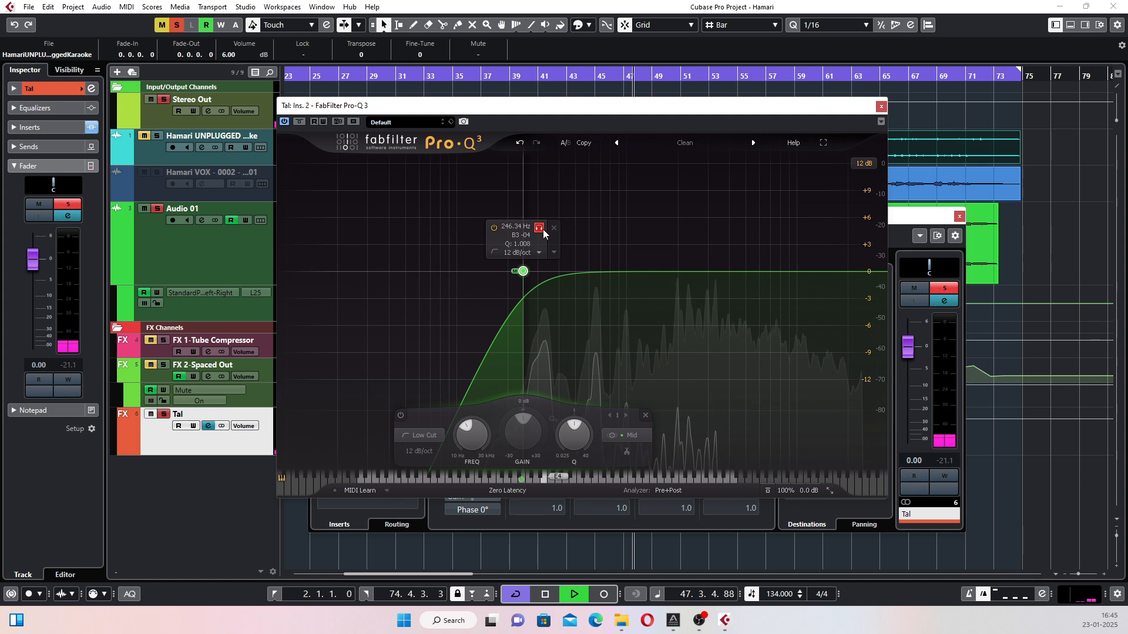
{"action": "left_click", "coordinate": [542, 229]}
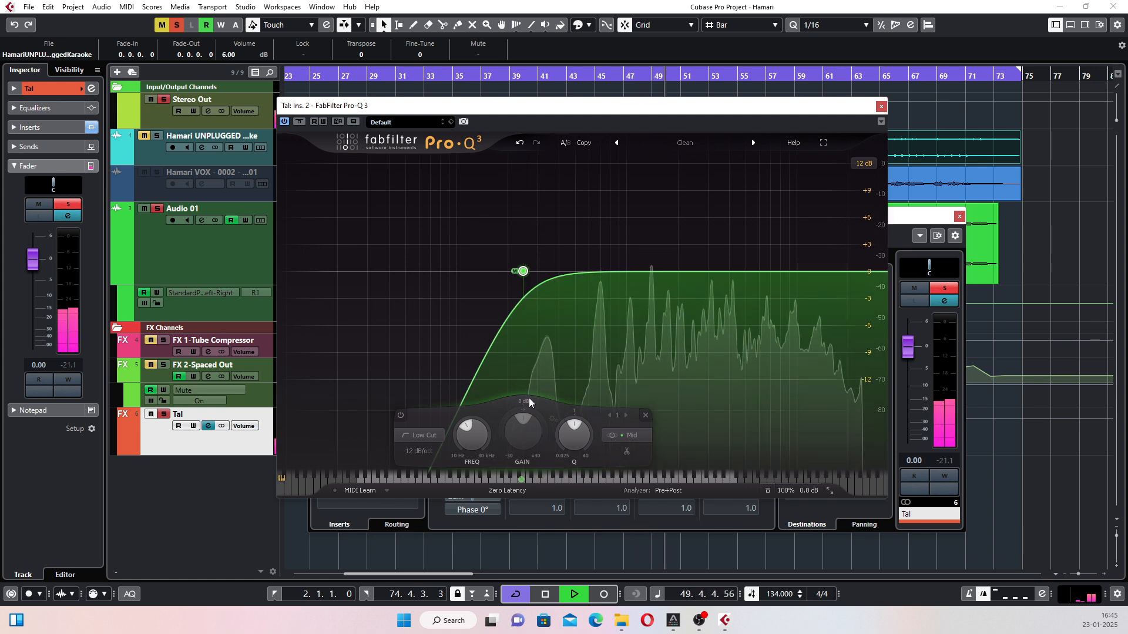
{"action": "mouse_move", "coordinate": [523, 274]}
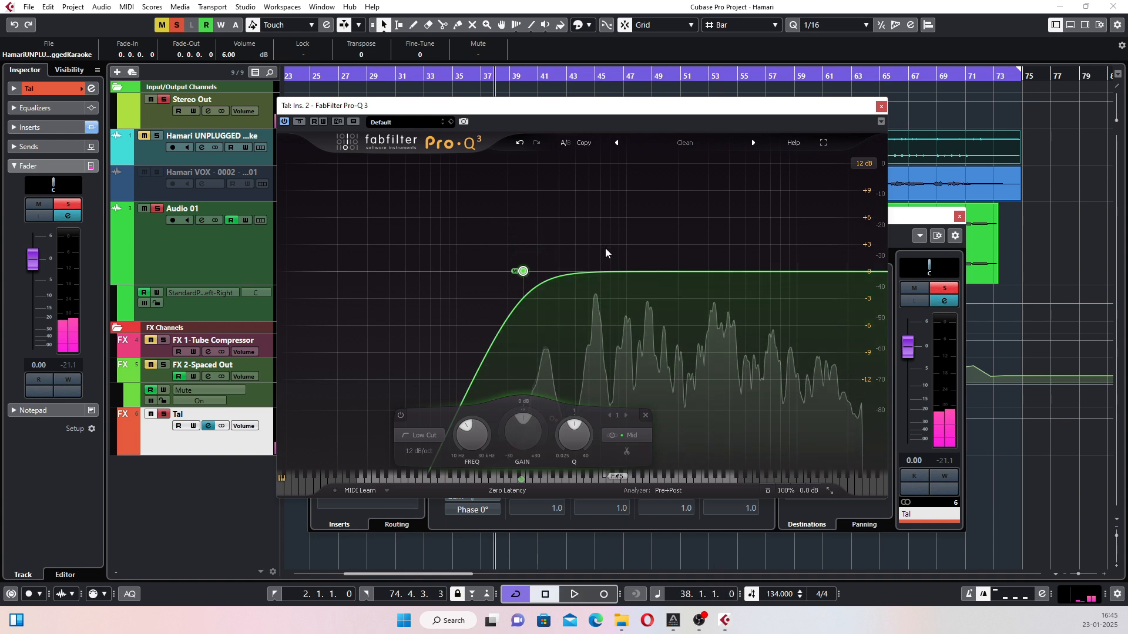
{"action": "key", "text": "space"}
{"action": "key", "text": "space"}
{"action": "key", "text": "space"}
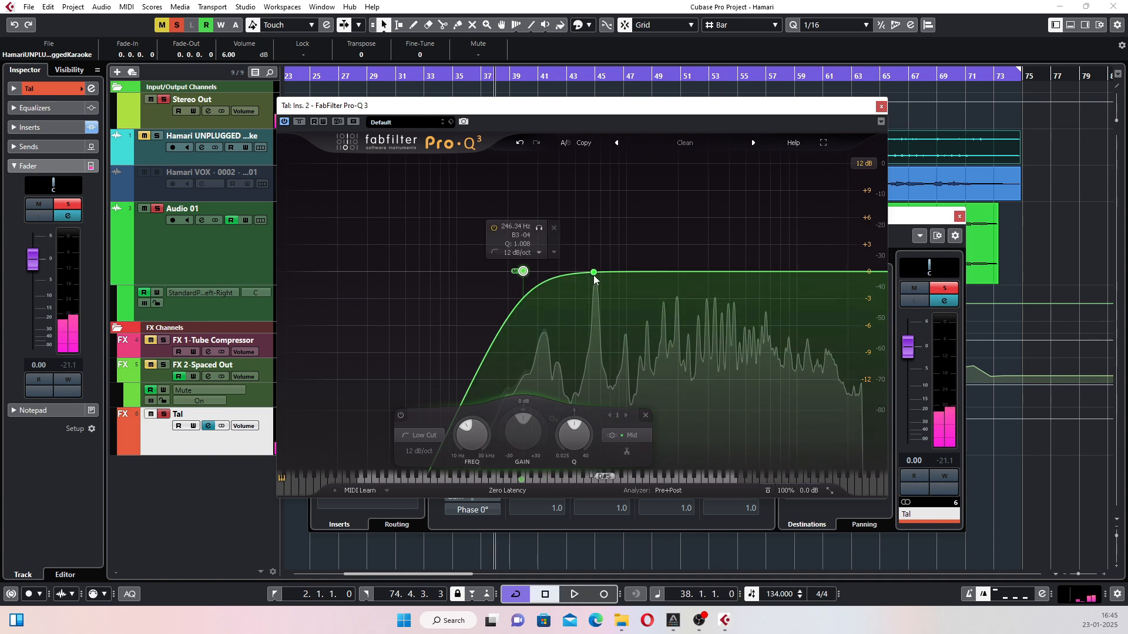
Step: Add a Mid bell band at about 635 Hz with about +0.33 dB gain, soloing it during playback to find its place
{"action": "left_click_drag", "start_coordinate": [597, 274], "coordinate": [597, 267]}
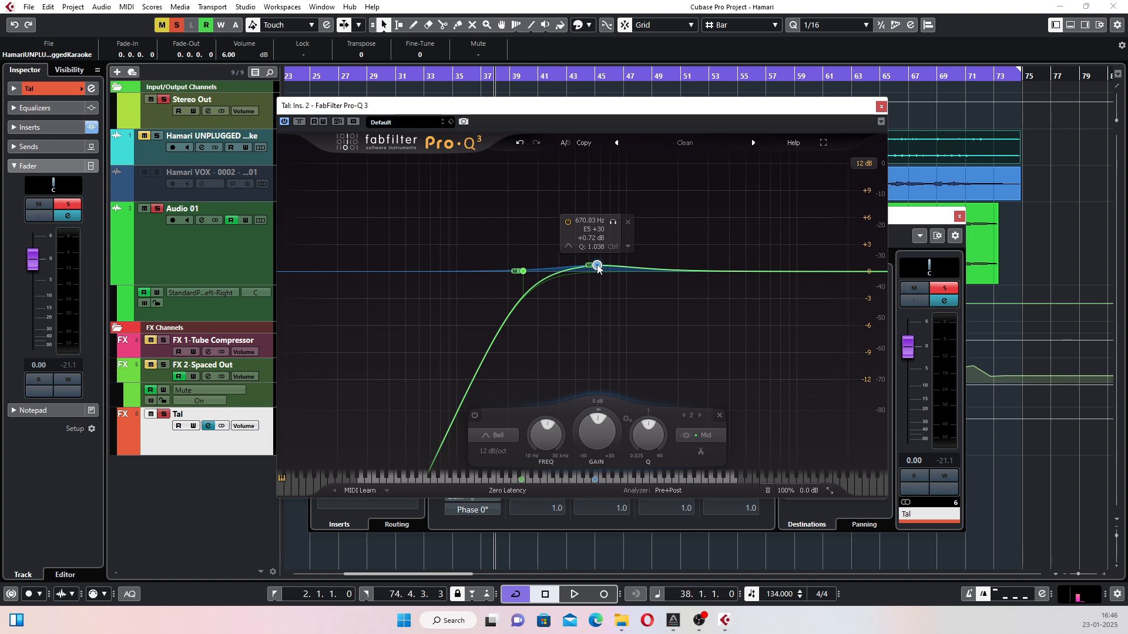
{"action": "key", "text": "space"}
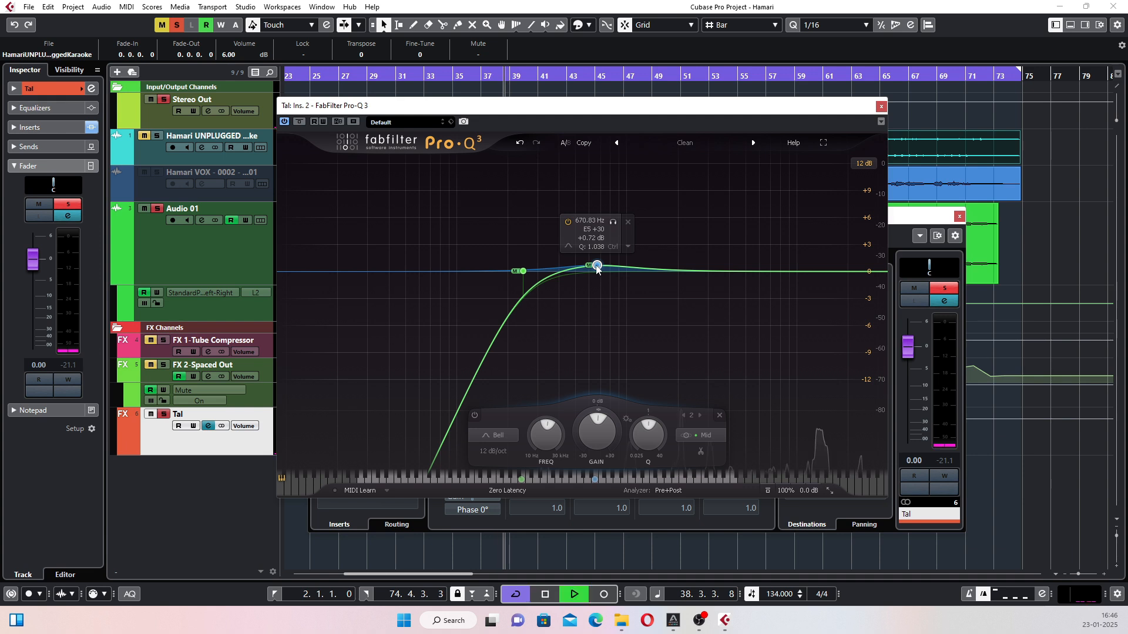
{"action": "left_click_drag", "start_coordinate": [596, 266], "coordinate": [592, 260]}
{"action": "left_click", "coordinate": [609, 218]}
{"action": "left_click", "coordinate": [609, 218]}
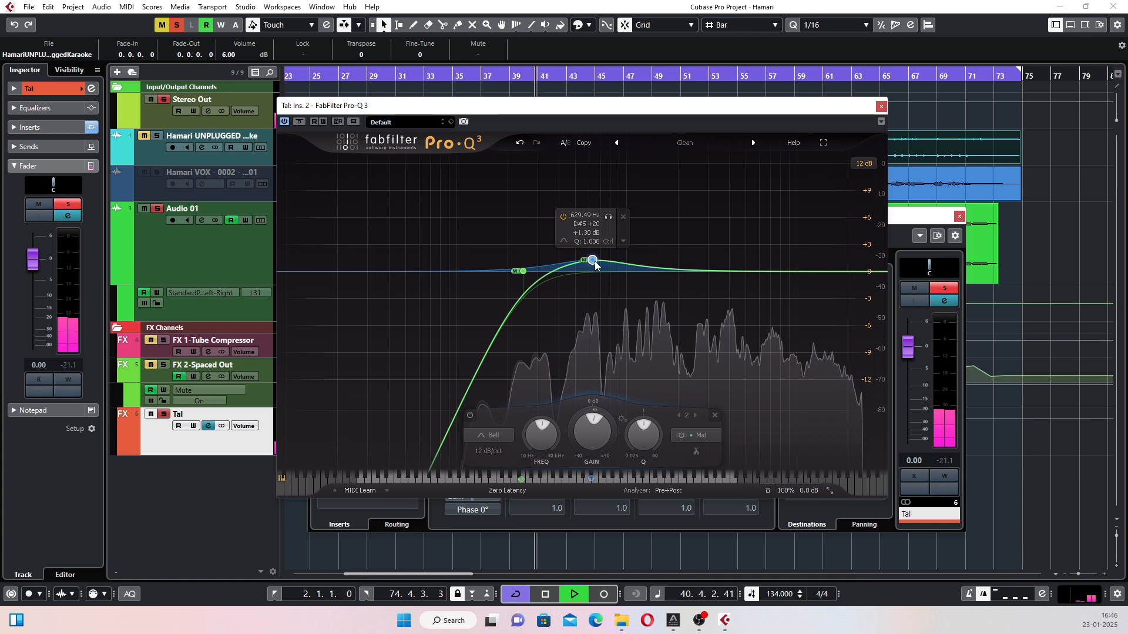
{"action": "left_click", "coordinate": [610, 220]}
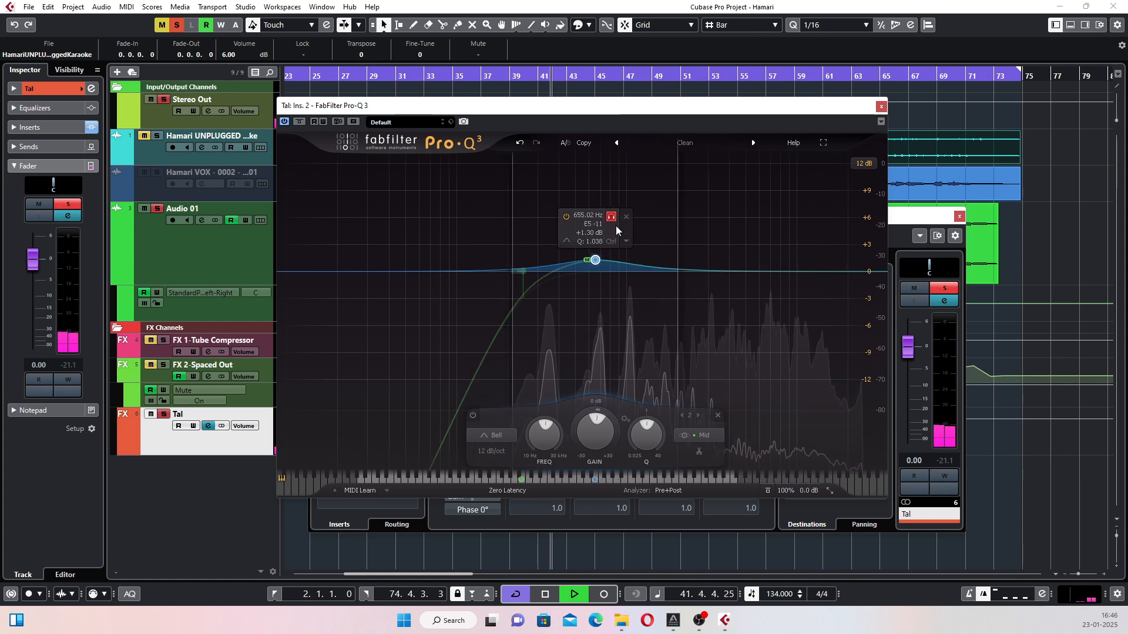
{"action": "left_click", "coordinate": [610, 219]}
{"action": "left_click_drag", "start_coordinate": [592, 261], "coordinate": [593, 271]}
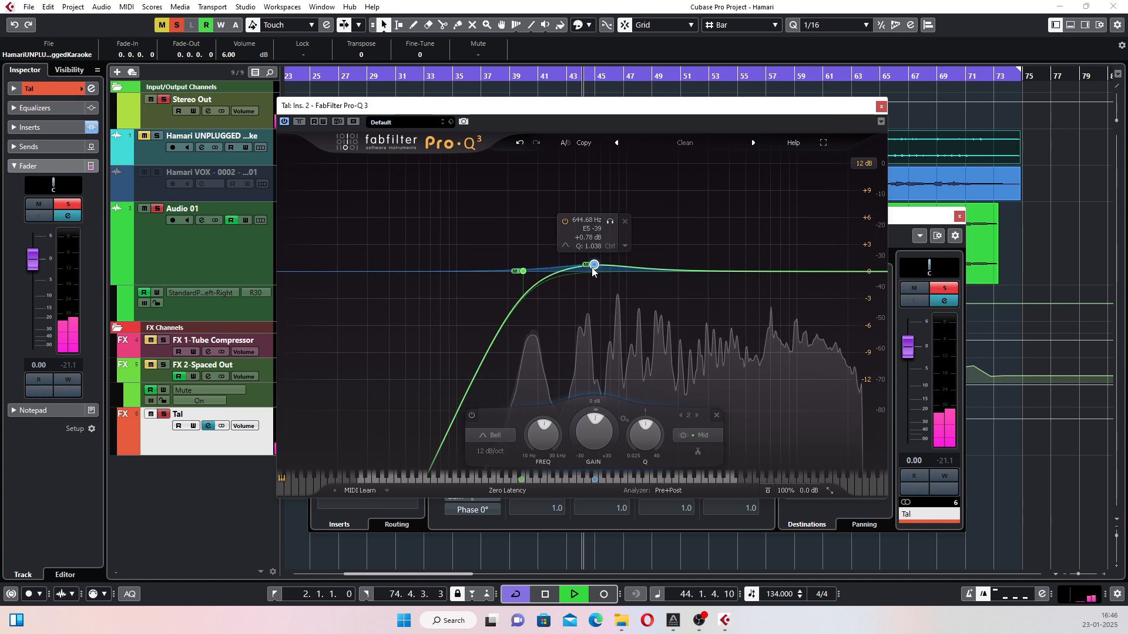
Step: Make the Mid bell band dynamic and set its dynamic range downward to about -3 dB
{"action": "right_click", "coordinate": [594, 266]}
{"action": "left_click", "coordinate": [620, 297]}
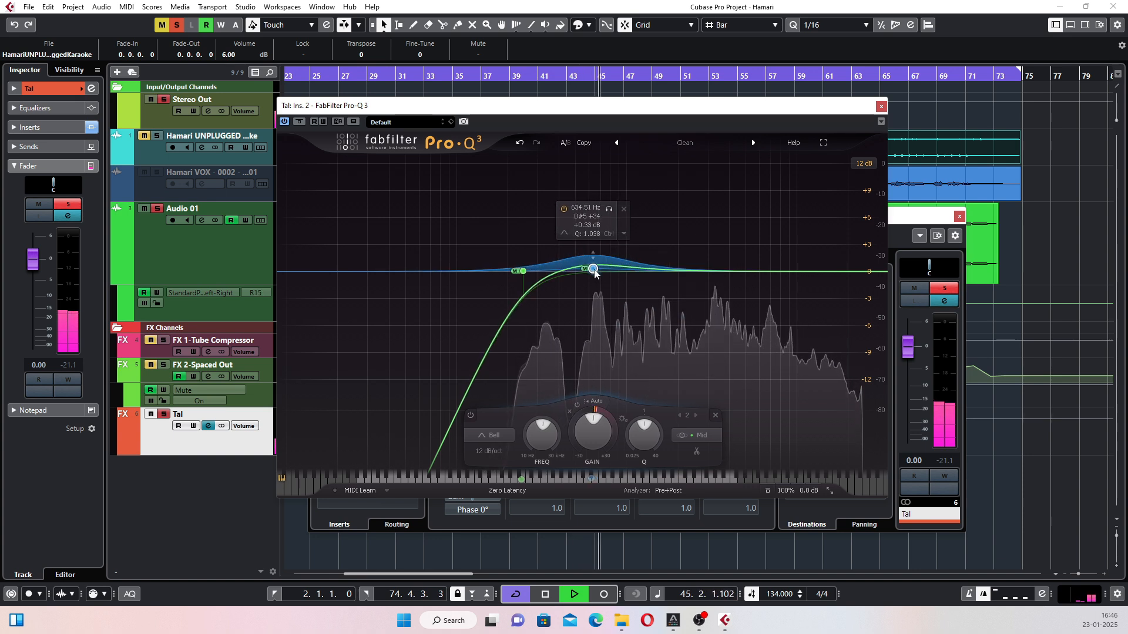
{"action": "left_click_drag", "start_coordinate": [594, 254], "coordinate": [596, 302]}
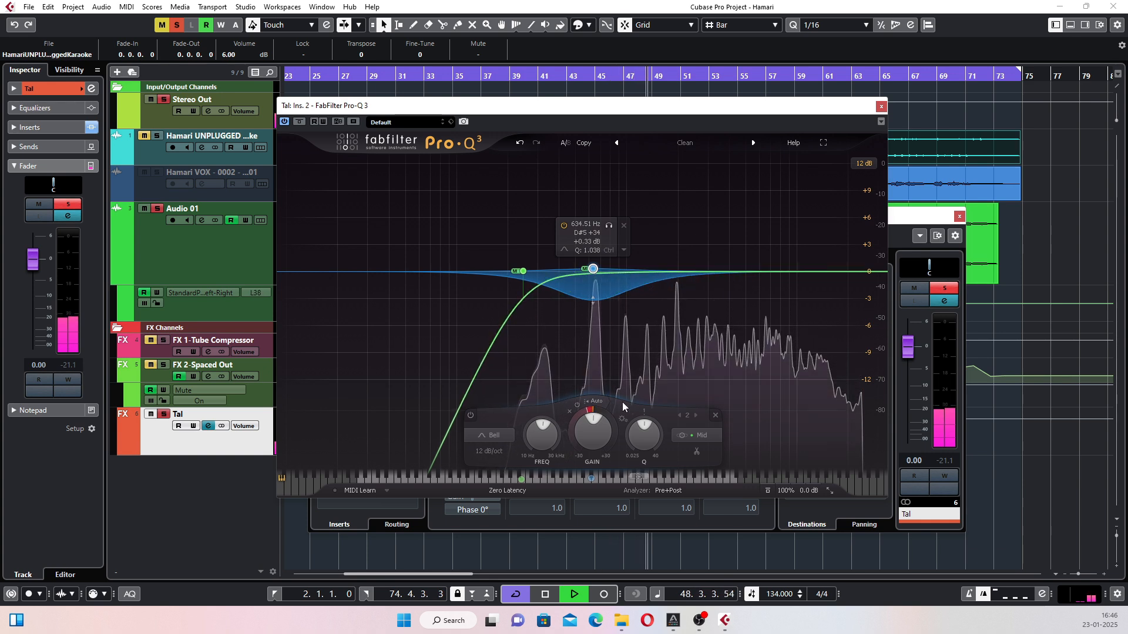
Step: Switch the dynamic Mid bell from automatic to manual threshold and set it to -39.5 dB during playback
{"action": "left_click", "coordinate": [596, 402]}
{"action": "left_click_drag", "start_coordinate": [626, 425], "coordinate": [626, 432]}
{"action": "left_click_drag", "start_coordinate": [626, 432], "coordinate": [626, 441]}
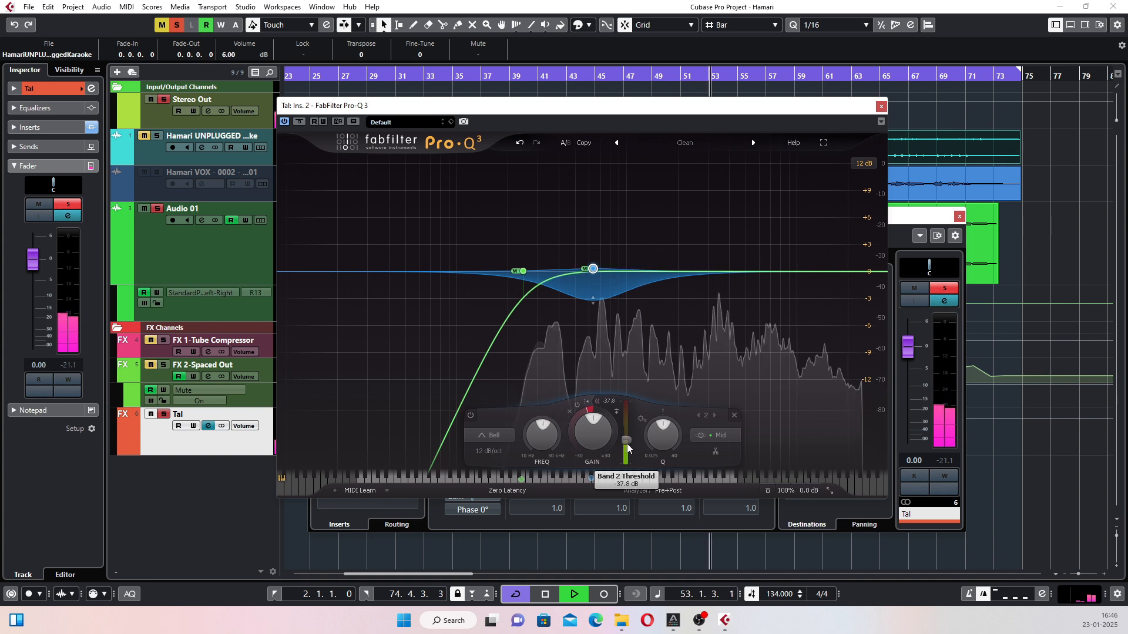
{"action": "key", "text": "space"}
{"action": "key", "text": "space"}
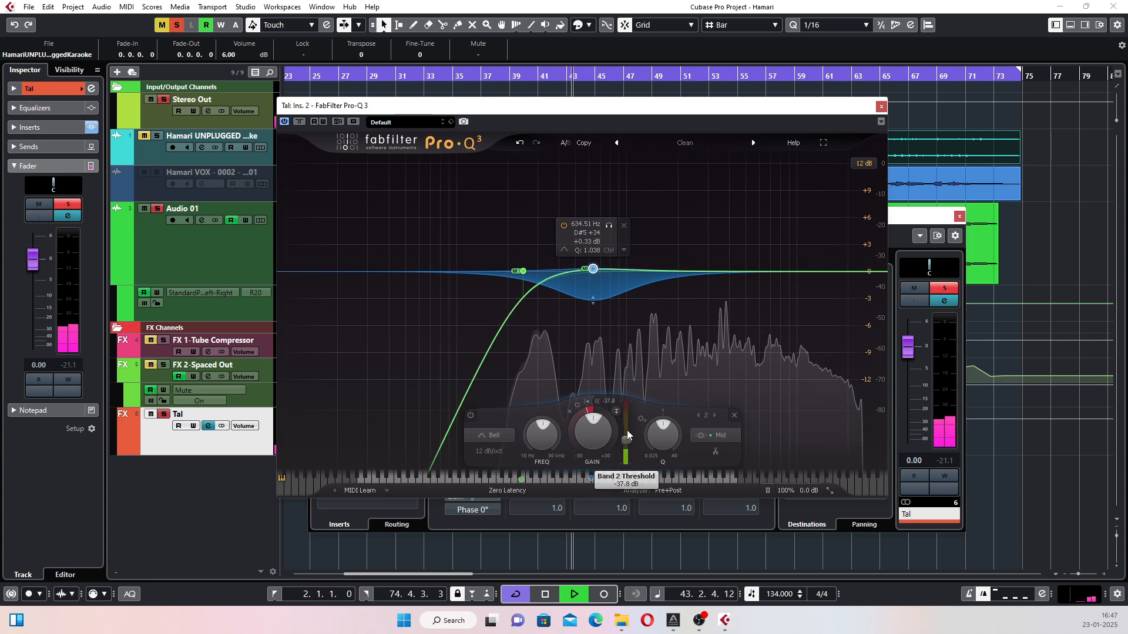
{"action": "left_click_drag", "start_coordinate": [628, 439], "coordinate": [627, 445]}
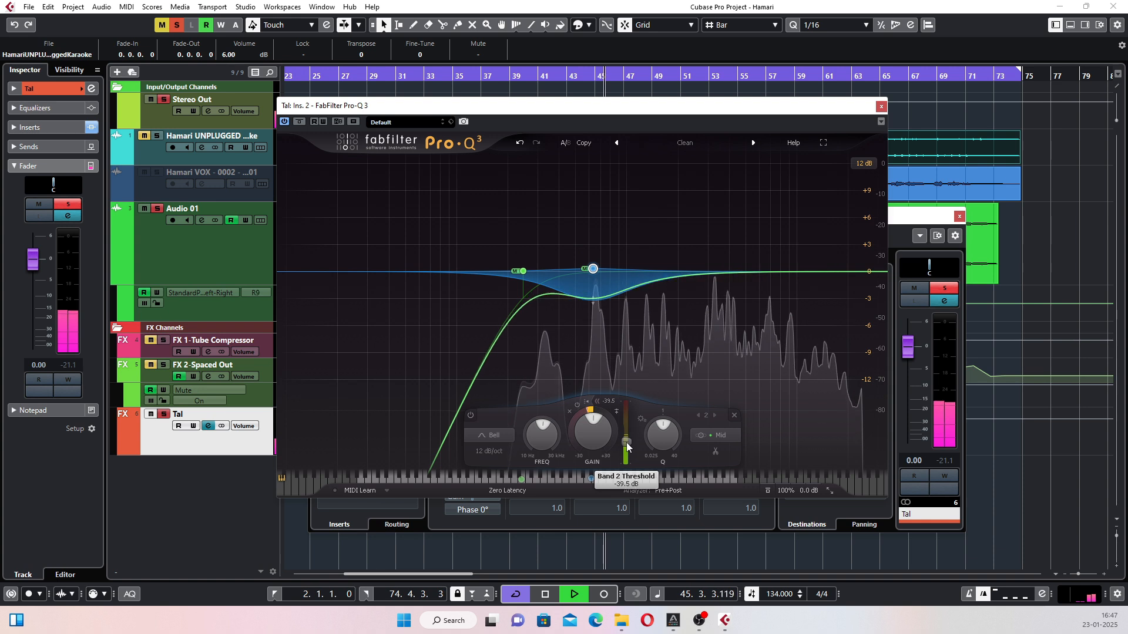
{"action": "key", "text": "space"}
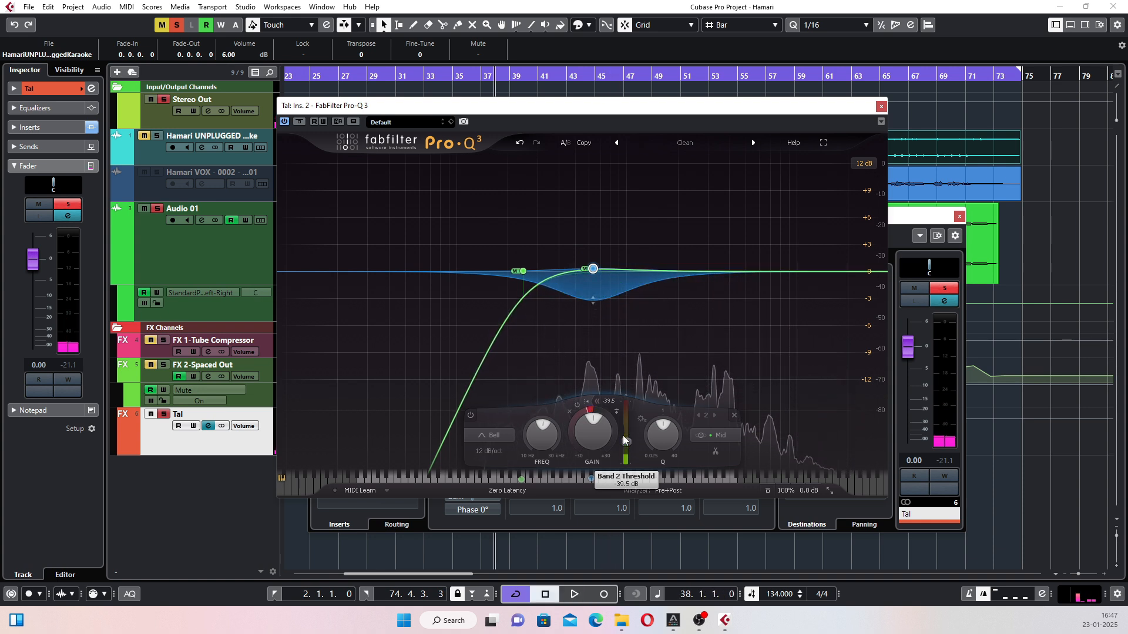
Step: Solo the dynamic Mid bell band briefly and release the solo again
{"action": "mouse_move", "coordinate": [592, 269]}
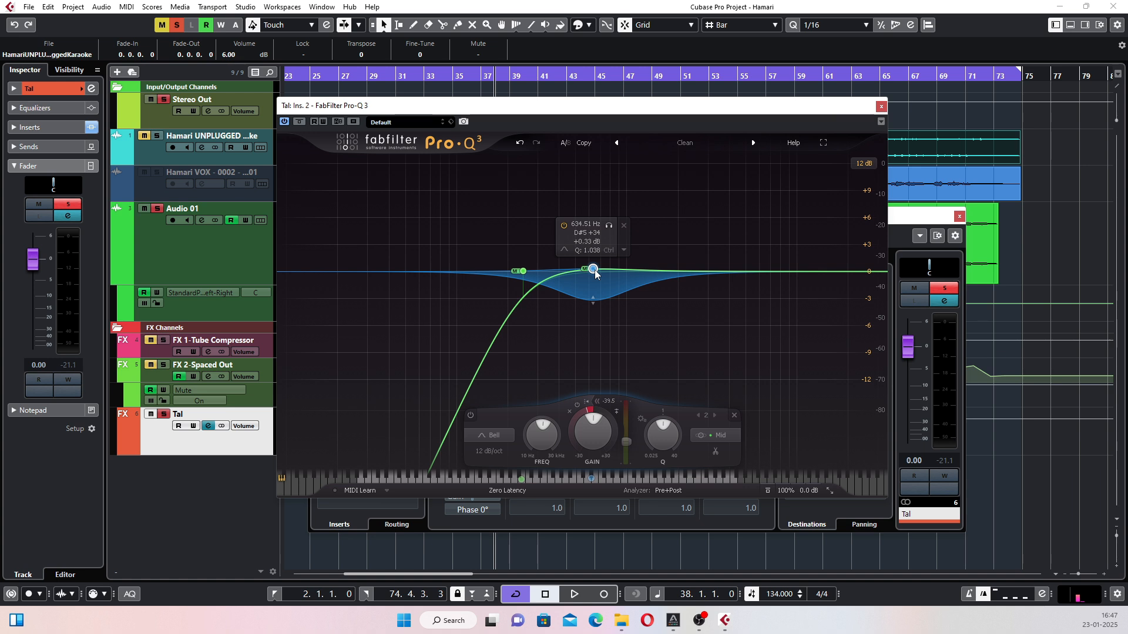
{"action": "left_click", "coordinate": [609, 227]}
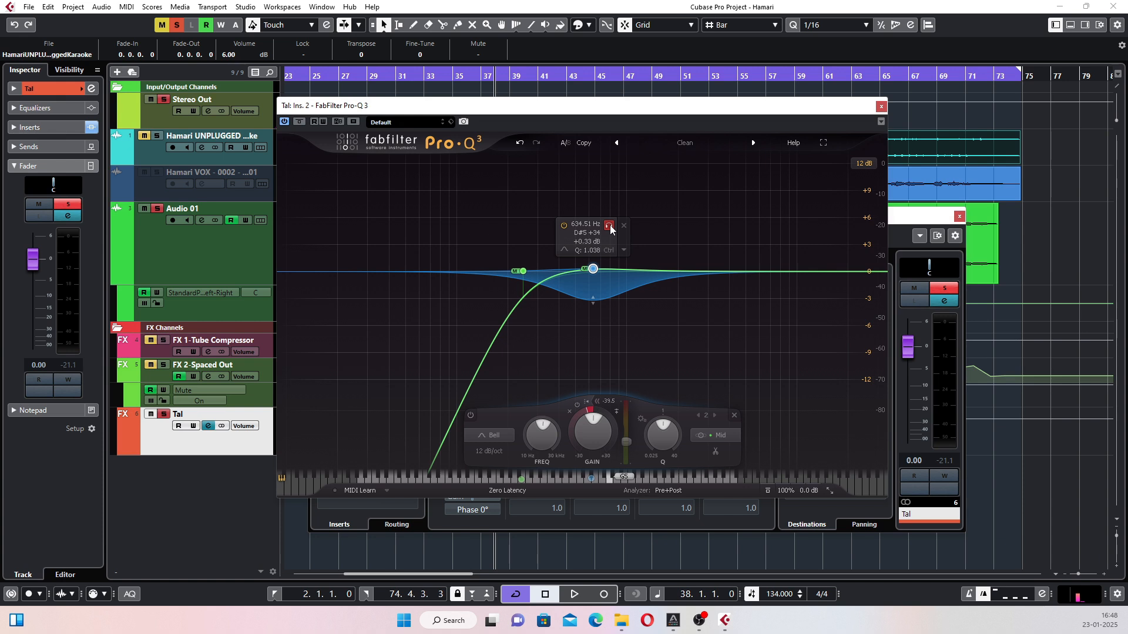
{"action": "left_click", "coordinate": [609, 227]}
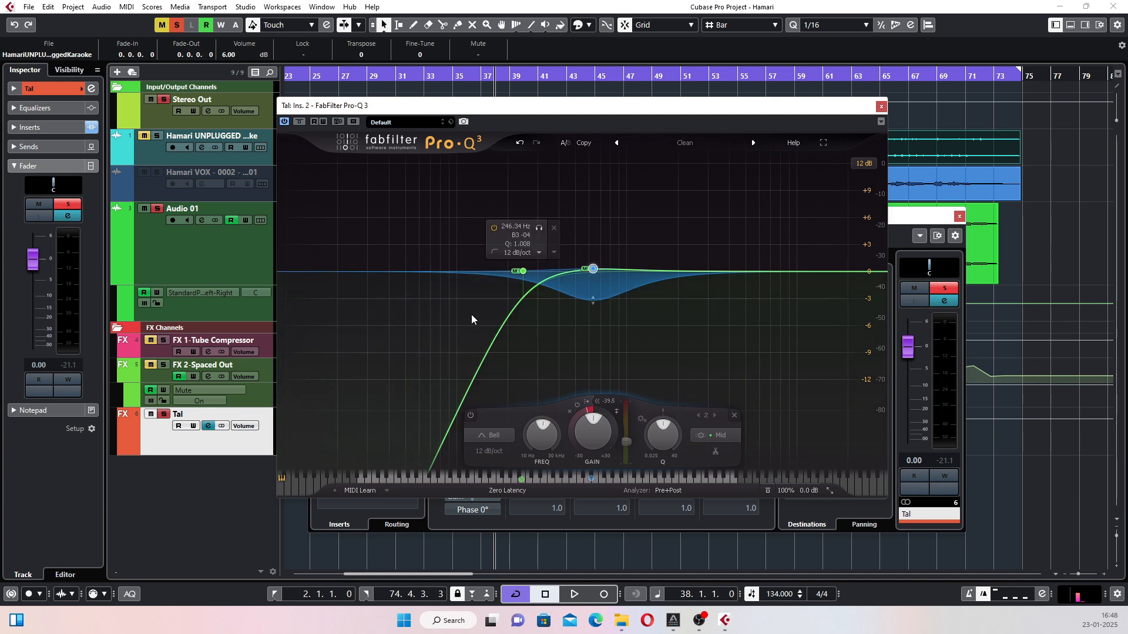
Step: Add a second low-cut band at about 104 Hz with a 12 dB/oct slope, assign it to the Side signal, and audition the reverb
{"action": "left_click", "coordinate": [458, 271]}
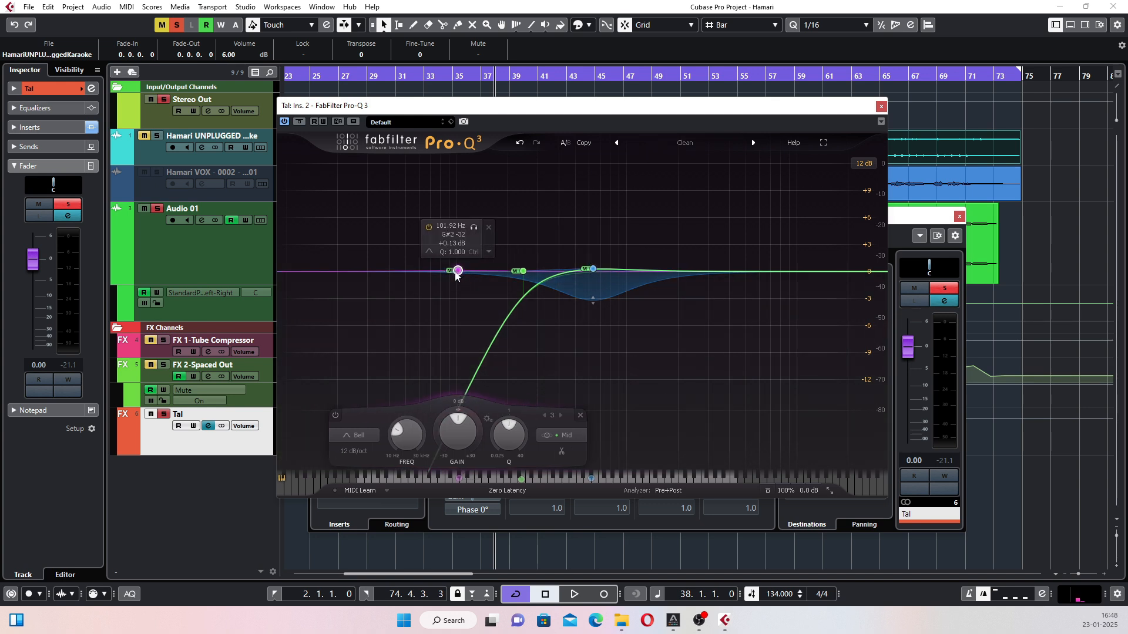
{"action": "left_click", "coordinate": [428, 253]}
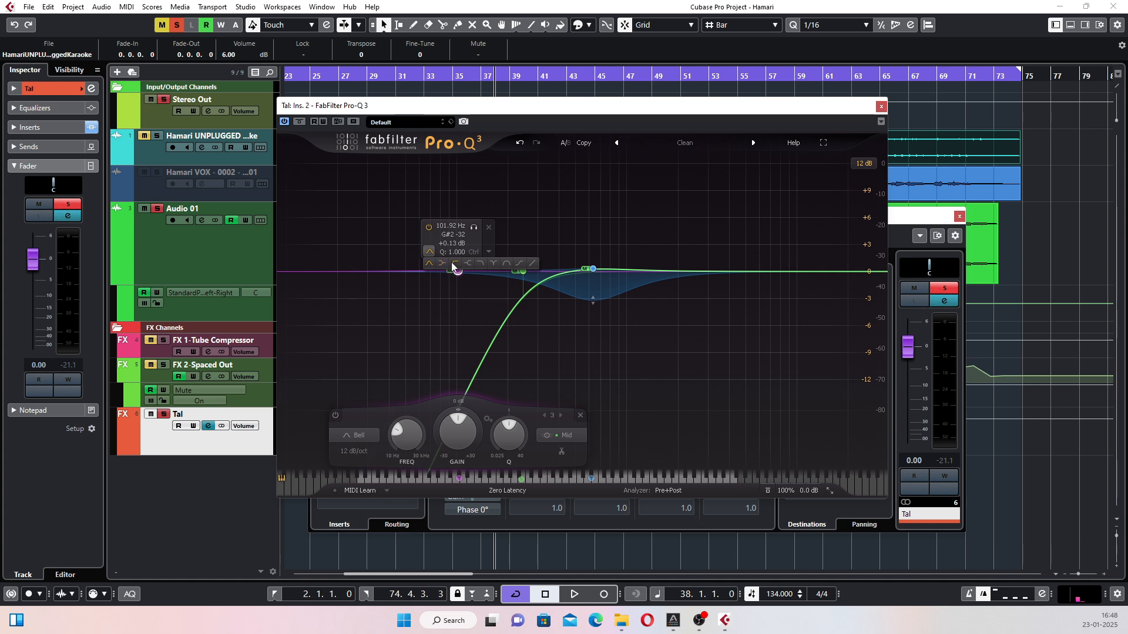
{"action": "left_click", "coordinate": [452, 262]}
{"action": "left_click_drag", "start_coordinate": [459, 272], "coordinate": [459, 272]}
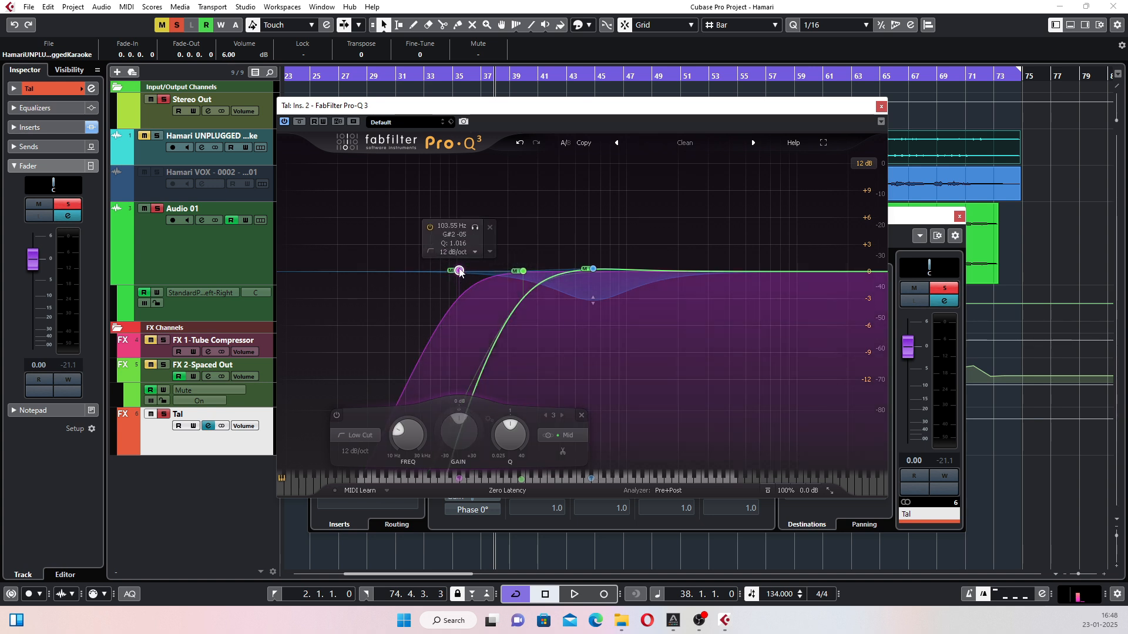
{"action": "left_click", "coordinate": [571, 436]}
{"action": "left_click", "coordinate": [569, 421]}
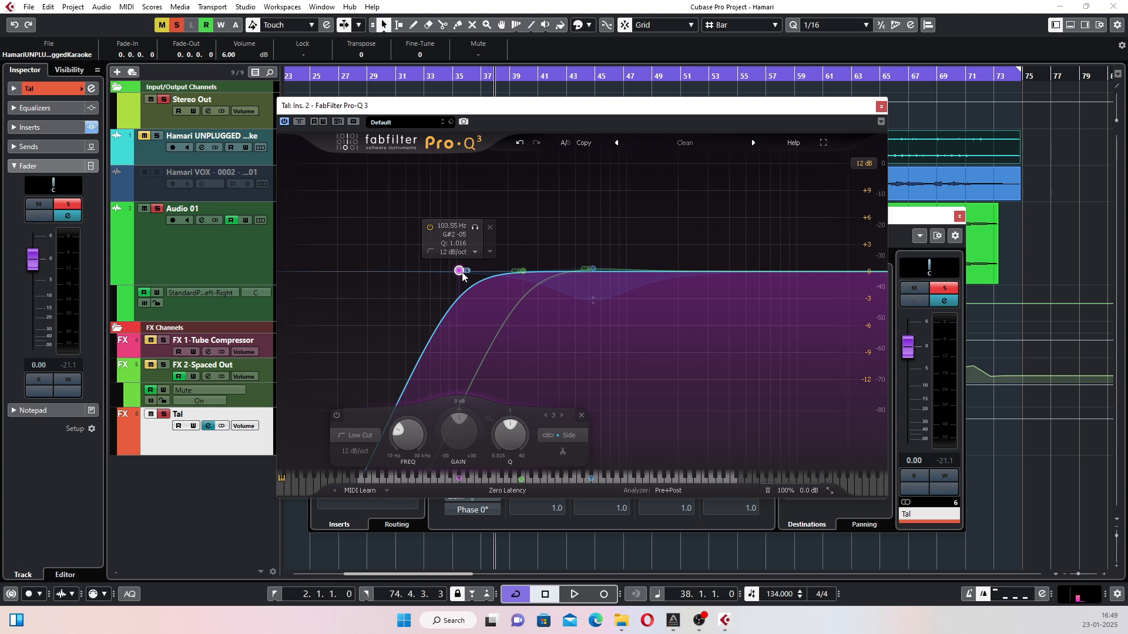
{"action": "key", "text": "space"}
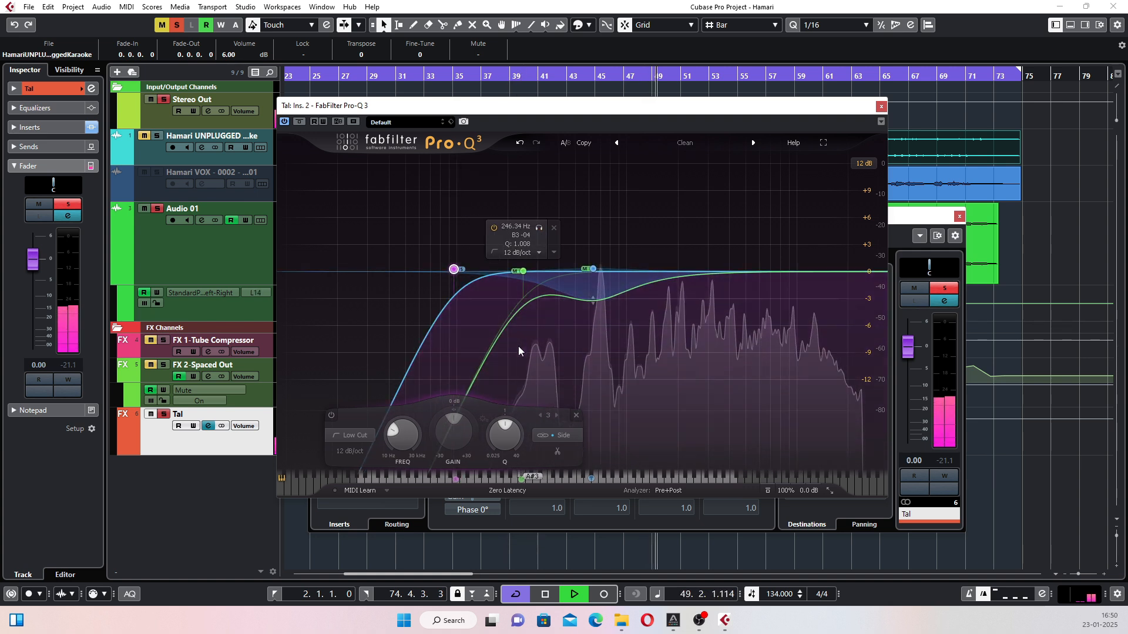
{"action": "key", "text": "space"}
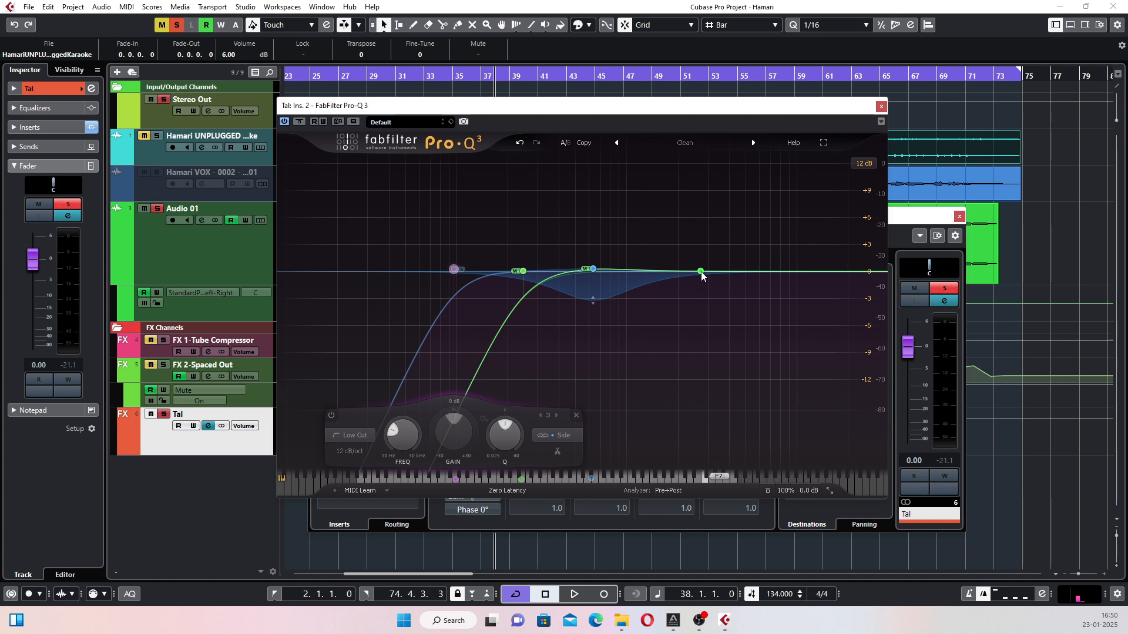
Step: Add a bell band at about 4450 Hz with about +2.5 dB gain and audition it in solo during playback
{"action": "left_click", "coordinate": [732, 267]}
{"action": "left_click_drag", "start_coordinate": [732, 270], "coordinate": [735, 254]}
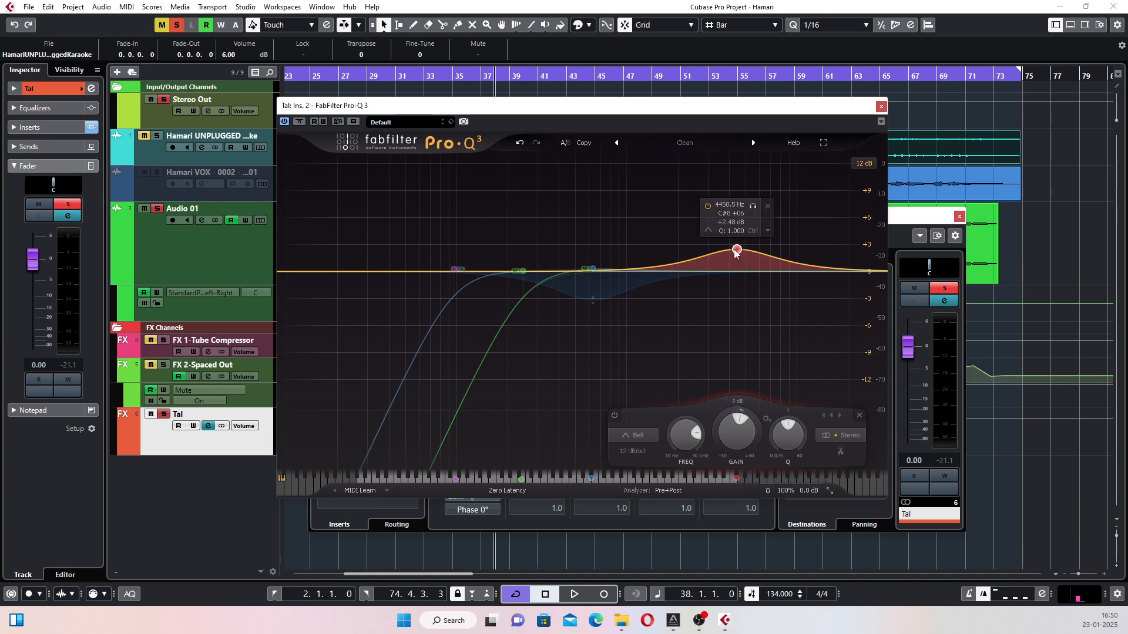
{"action": "key", "text": "space"}
{"action": "left_click", "coordinate": [751, 206]}
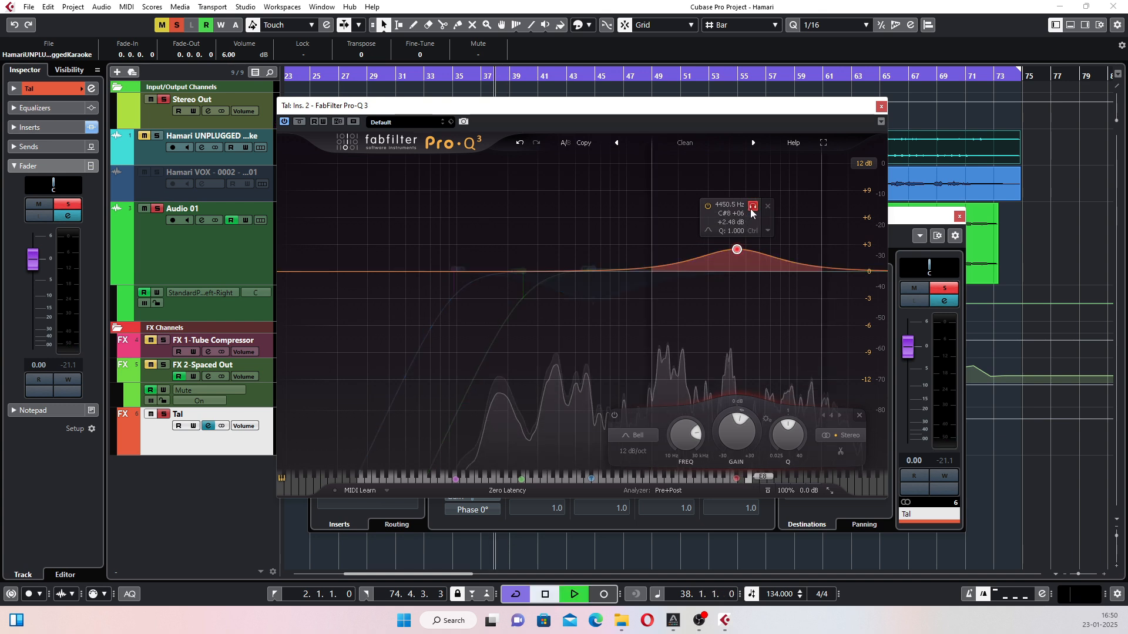
{"action": "key", "text": "space"}
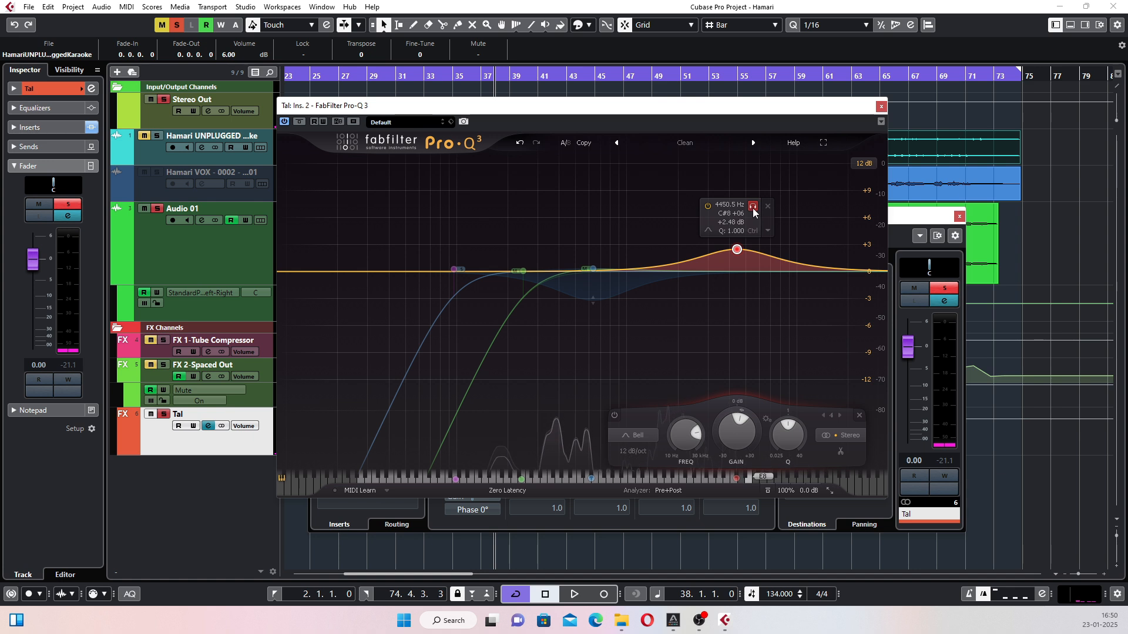
{"action": "key", "text": "space"}
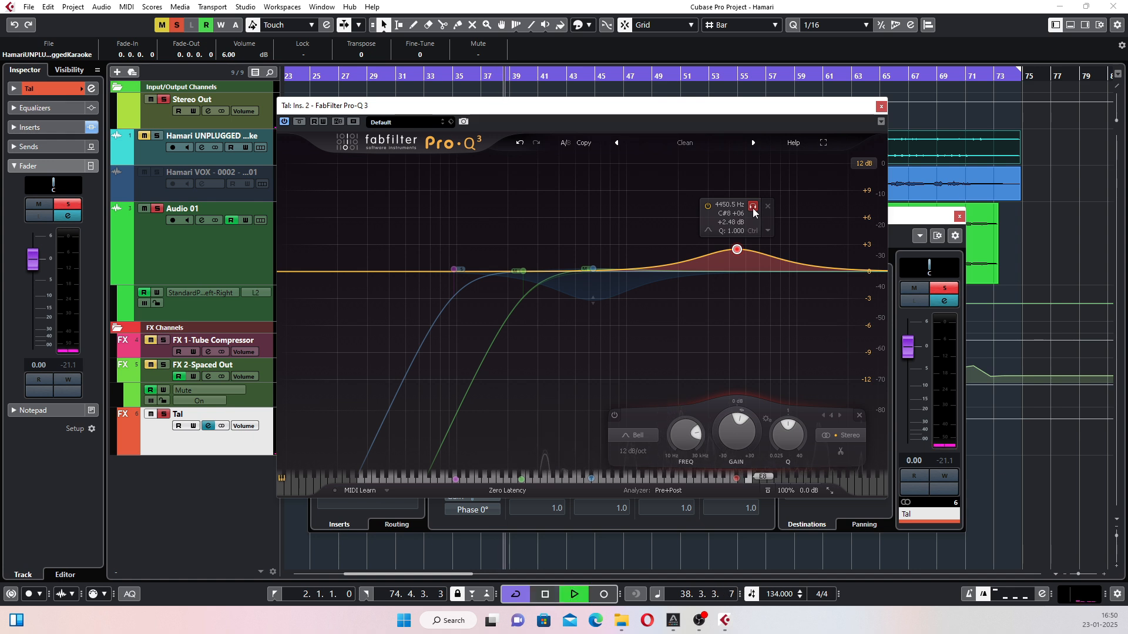
Step: Assign the new high bell band to the Side signal, tune it in solo to about 5054 Hz, and set its gain to about +0.2 dB
{"action": "left_click", "coordinate": [846, 435]}
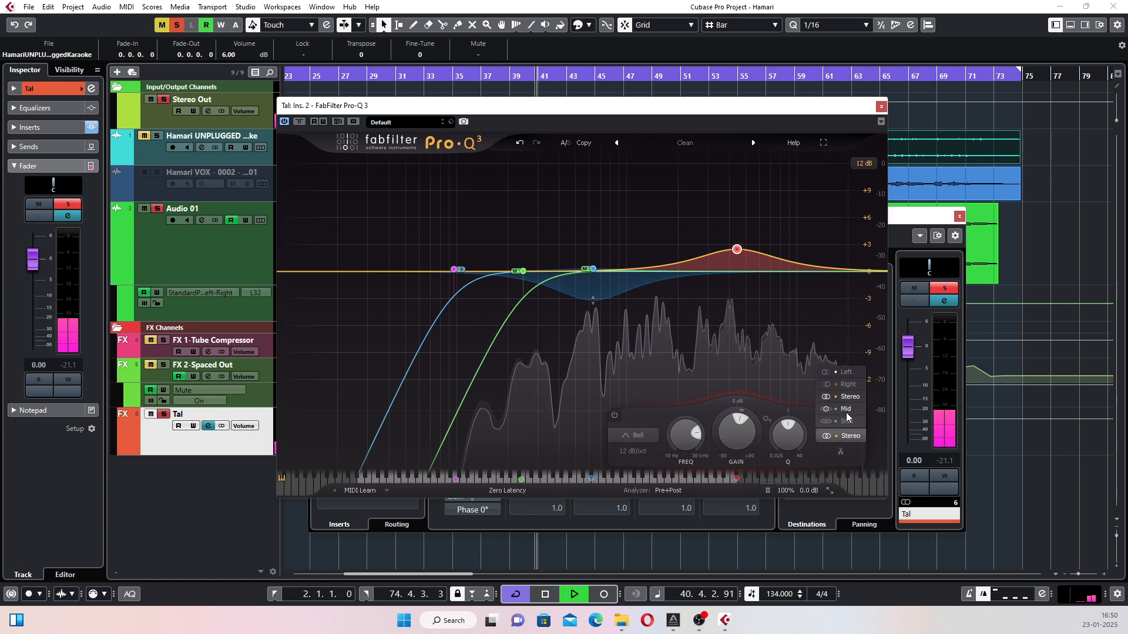
{"action": "left_click", "coordinate": [846, 419]}
{"action": "left_click_drag", "start_coordinate": [737, 249], "coordinate": [746, 207]}
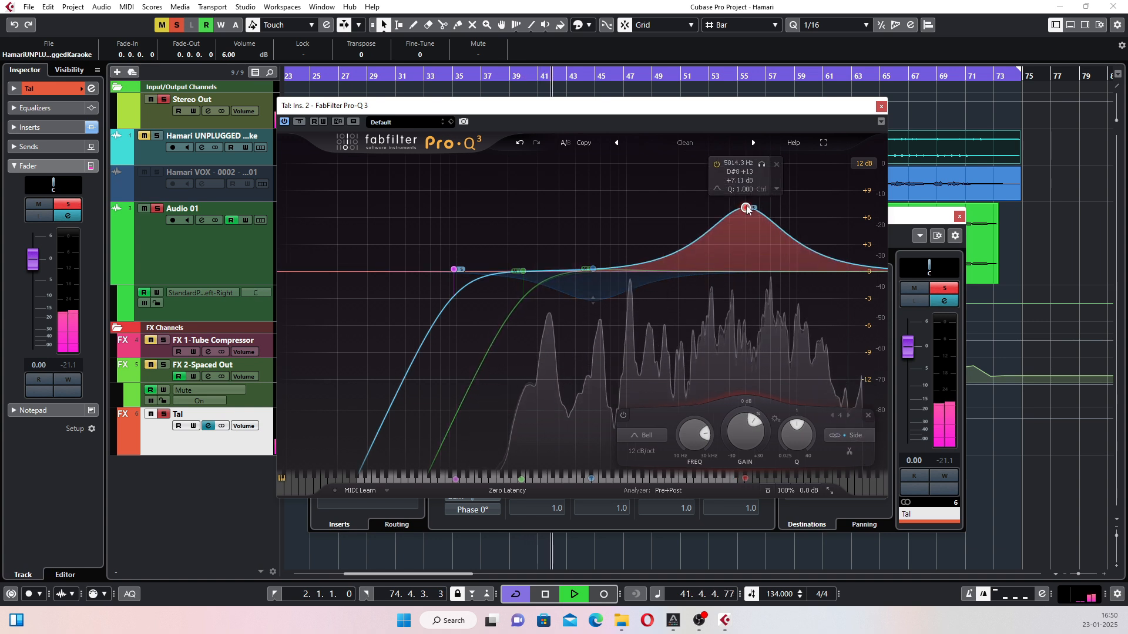
{"action": "left_click", "coordinate": [761, 165]}
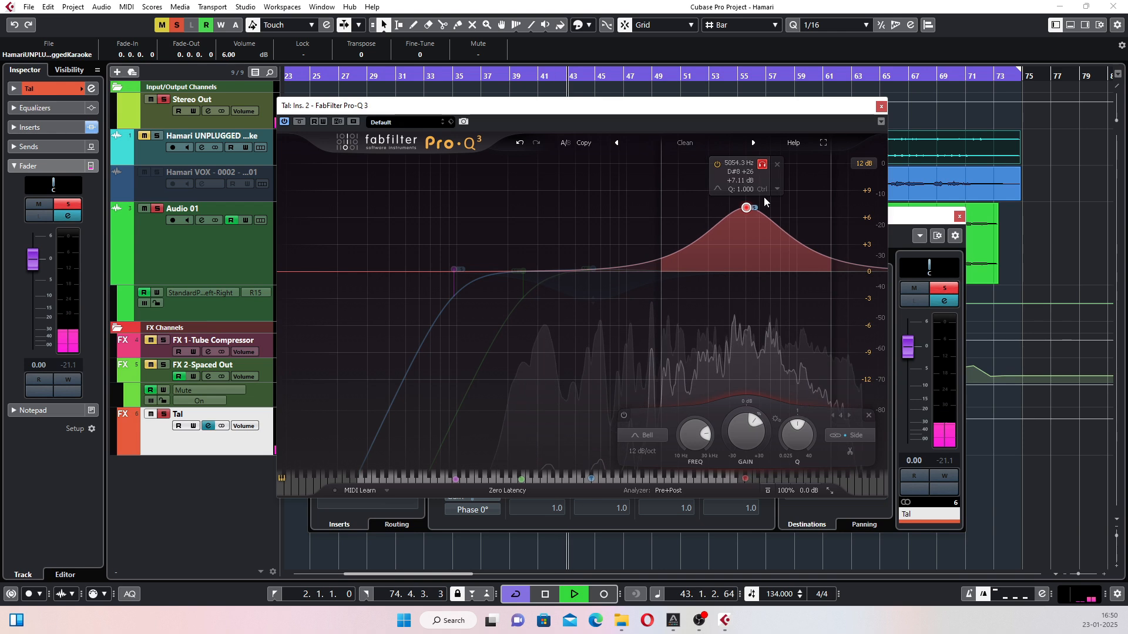
{"action": "left_click_drag", "start_coordinate": [747, 213], "coordinate": [751, 262]}
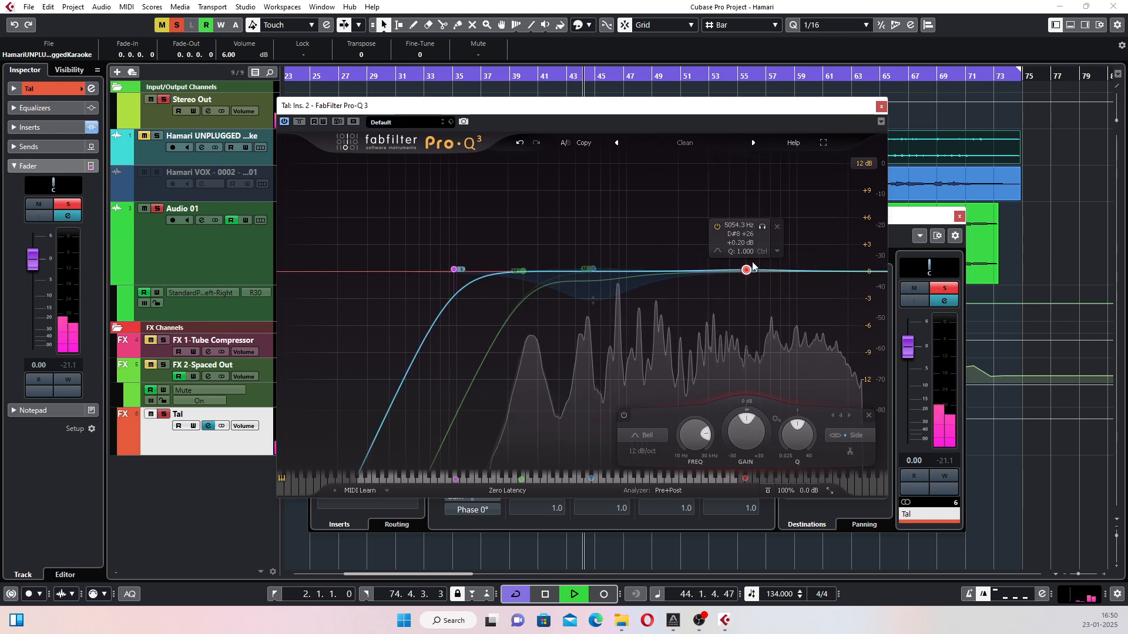
Step: Change the Side bell near 5 kHz to a high shelf, raise its gain to about +6.4 dB, and audition it
{"action": "left_click", "coordinate": [717, 251]}
{"action": "key", "text": "space"}
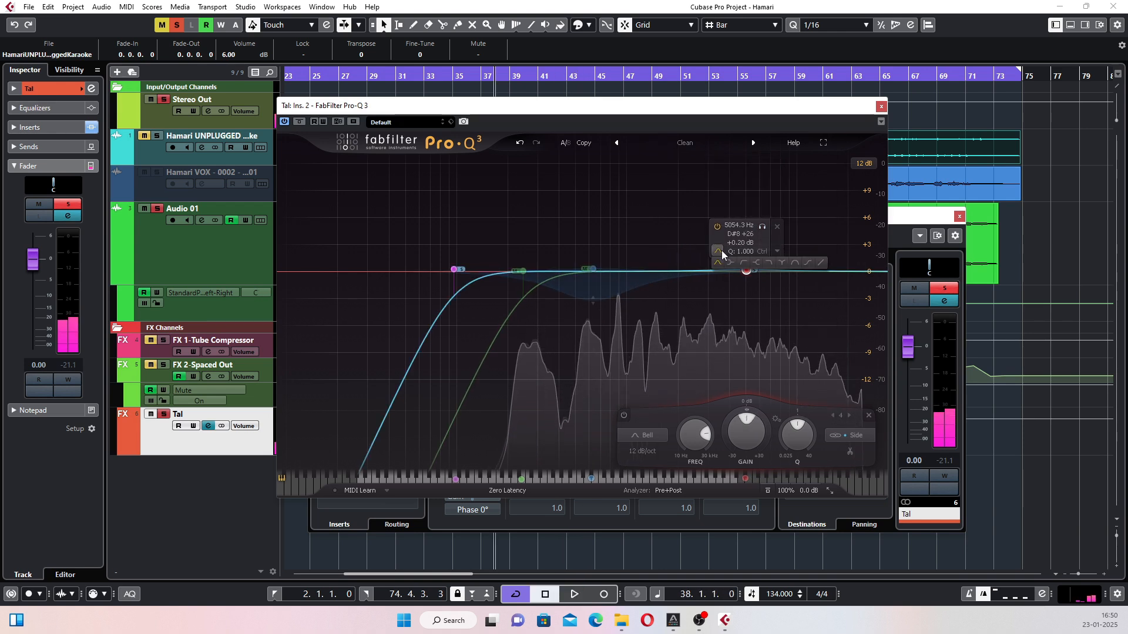
{"action": "left_click", "coordinate": [756, 262]}
{"action": "left_click_drag", "start_coordinate": [757, 262], "coordinate": [739, 213]}
{"action": "key", "text": "space"}
{"action": "key", "text": "space"}
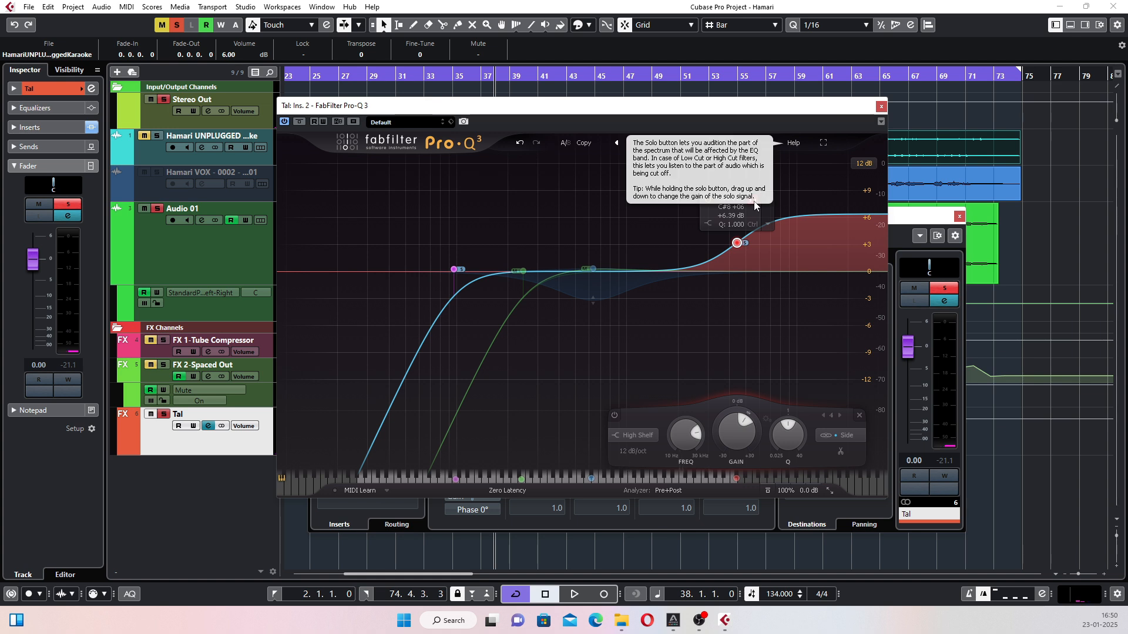
Step: Solo the Side high shelf and move its frequency up to about 5740 Hz while auditioning the reverb
{"action": "key", "text": "space"}
{"action": "mouse_move", "coordinate": [753, 206]}
{"action": "left_mouse_down"}
{"action": "mouse_move", "coordinate": [719, 203]}
{"action": "mouse_move", "coordinate": [759, 202]}
{"action": "left_mouse_up"}
{"action": "key", "text": "space"}
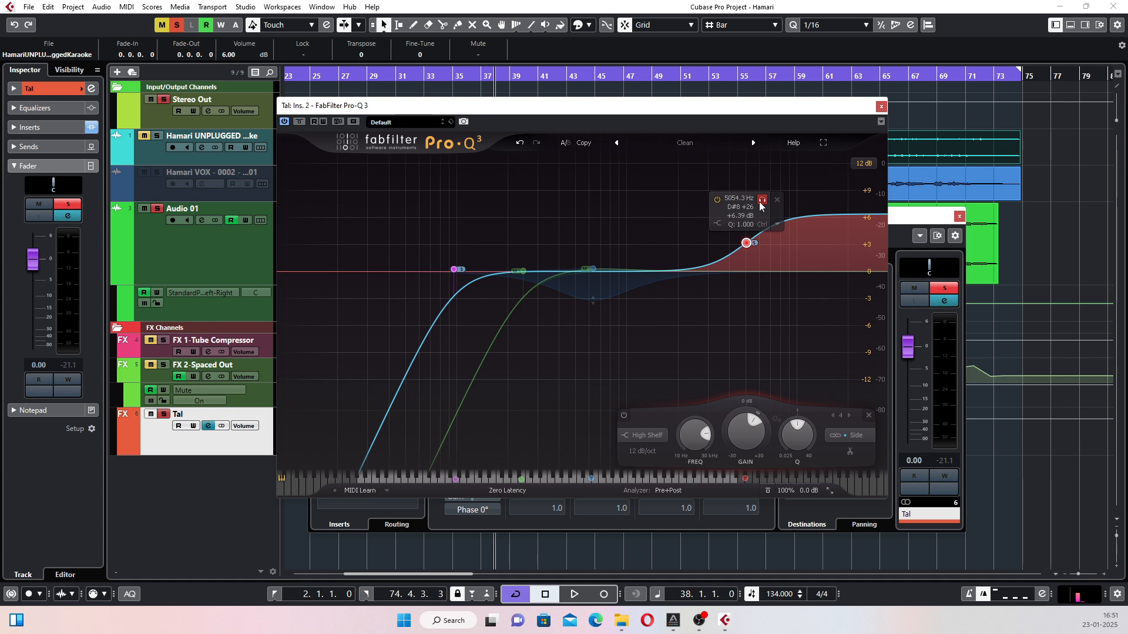
{"action": "key", "text": "space"}
{"action": "key", "text": "space"}
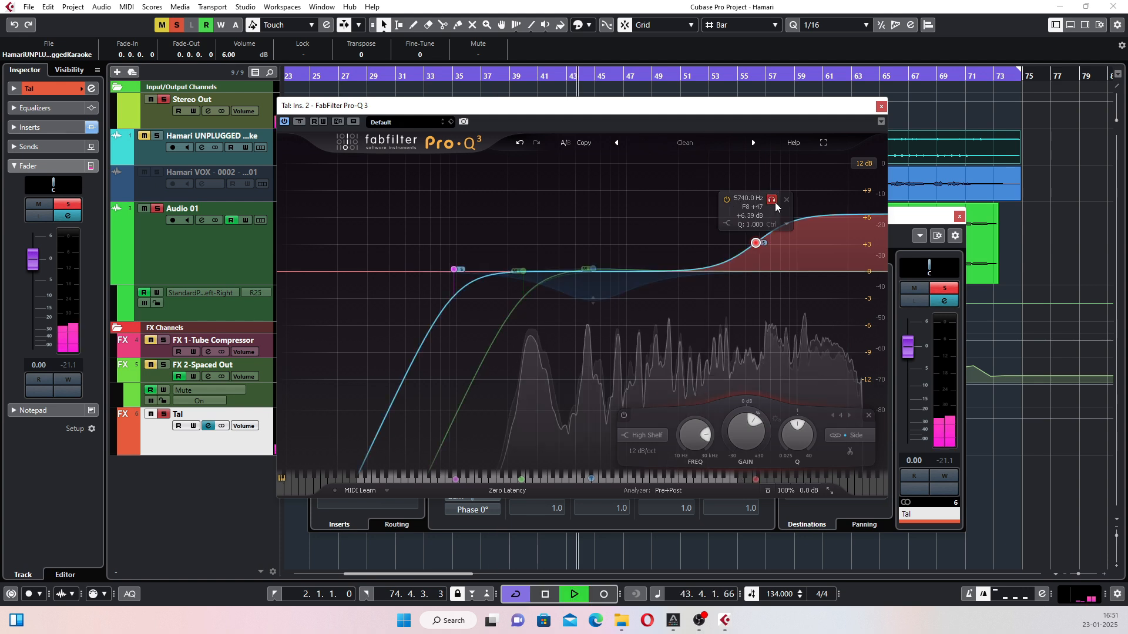
{"action": "key", "text": "space"}
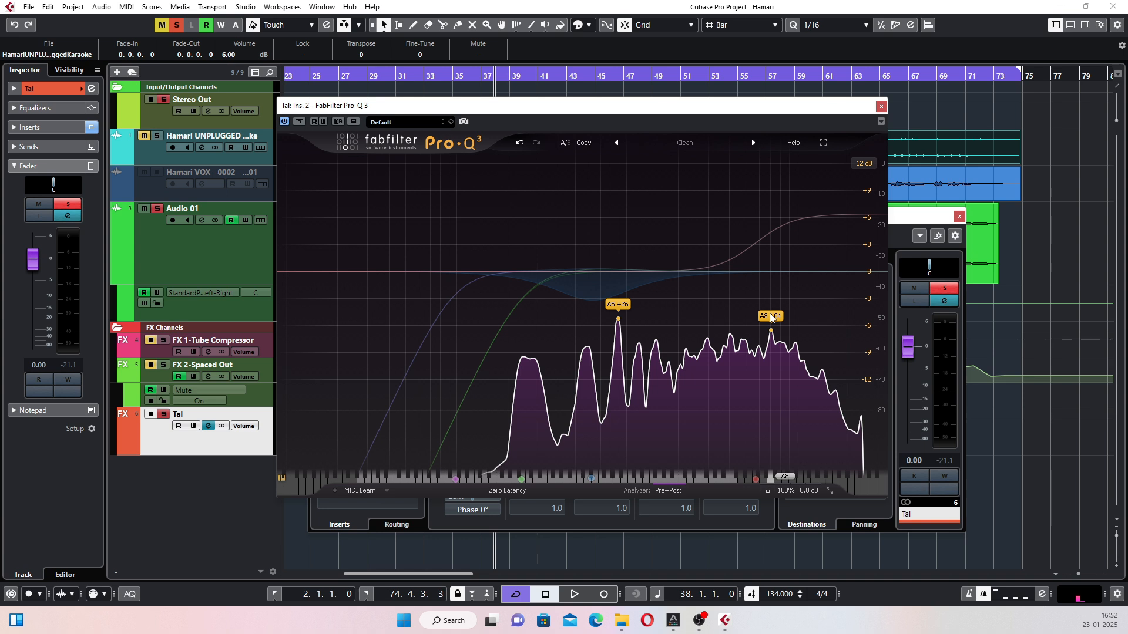
Step: Retune the Side high shelf by soloing it during playback, settling at about 6.7 kHz with about +6.3 dB gain
{"action": "left_click_drag", "start_coordinate": [771, 318], "coordinate": [764, 243]}
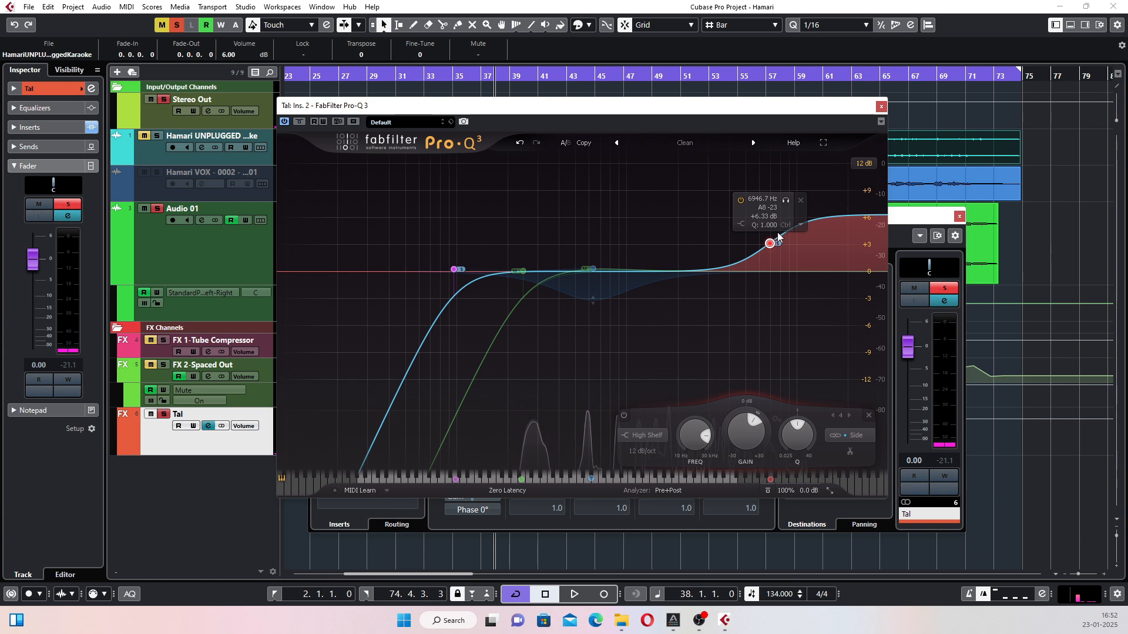
{"action": "key", "text": "space"}
{"action": "left_click", "coordinate": [786, 200]}
{"action": "left_click_drag", "start_coordinate": [784, 203], "coordinate": [779, 206]}
{"action": "key", "text": "space"}
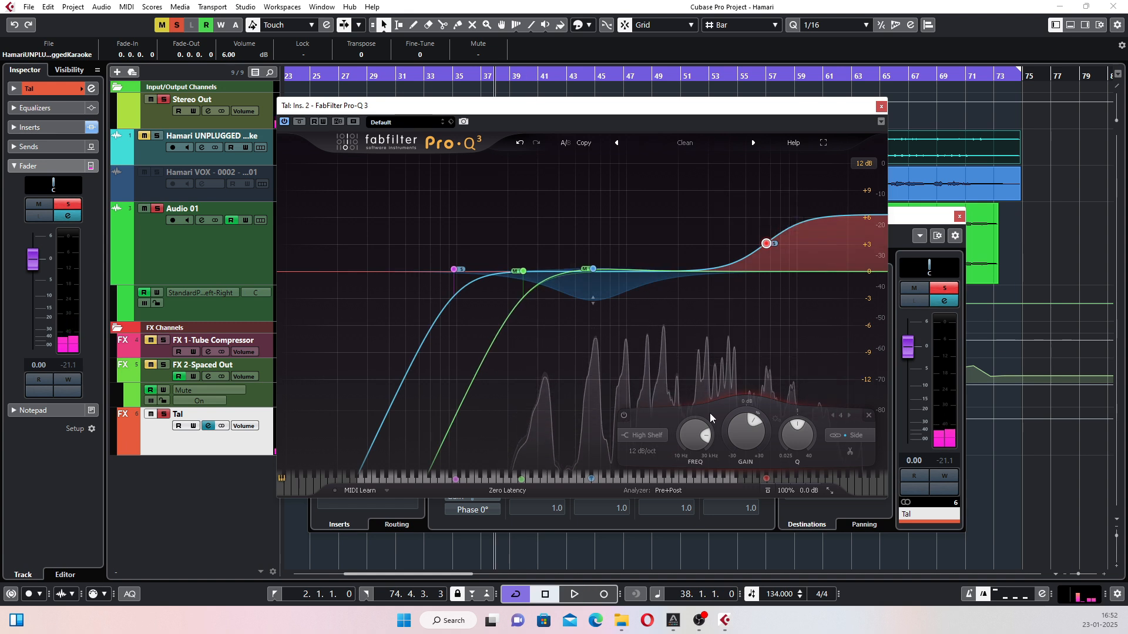
Step: Add a bell band at about 1596 Hz with about +1.2 dB gain, audition it in solo, and assign it to the Side signal
{"action": "left_click", "coordinate": [675, 273]}
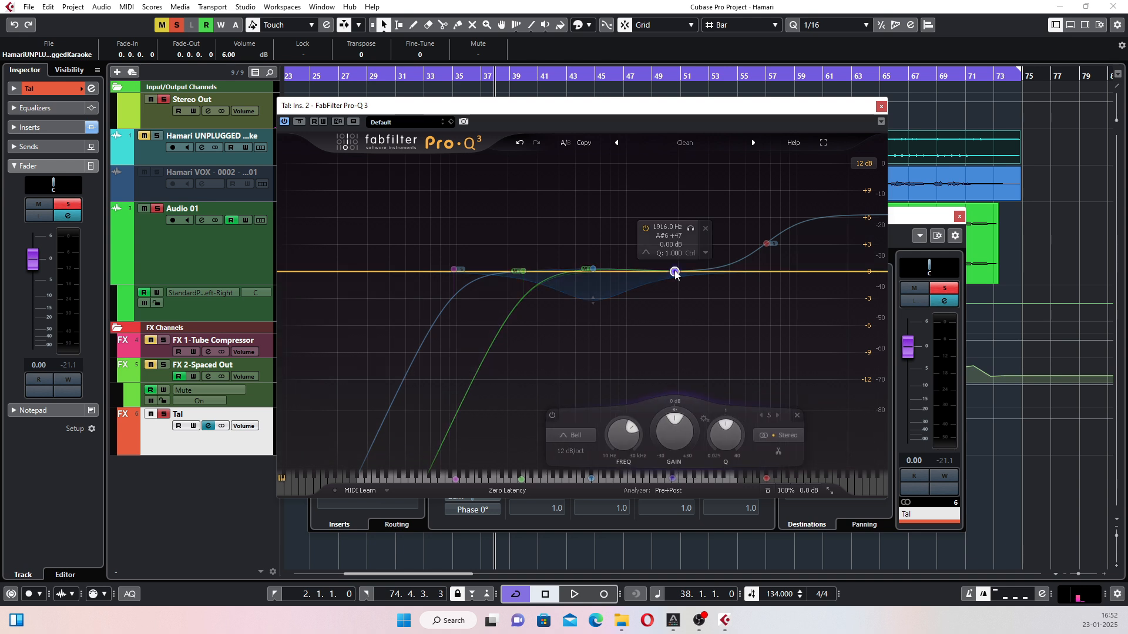
{"action": "left_click_drag", "start_coordinate": [675, 273], "coordinate": [661, 264]}
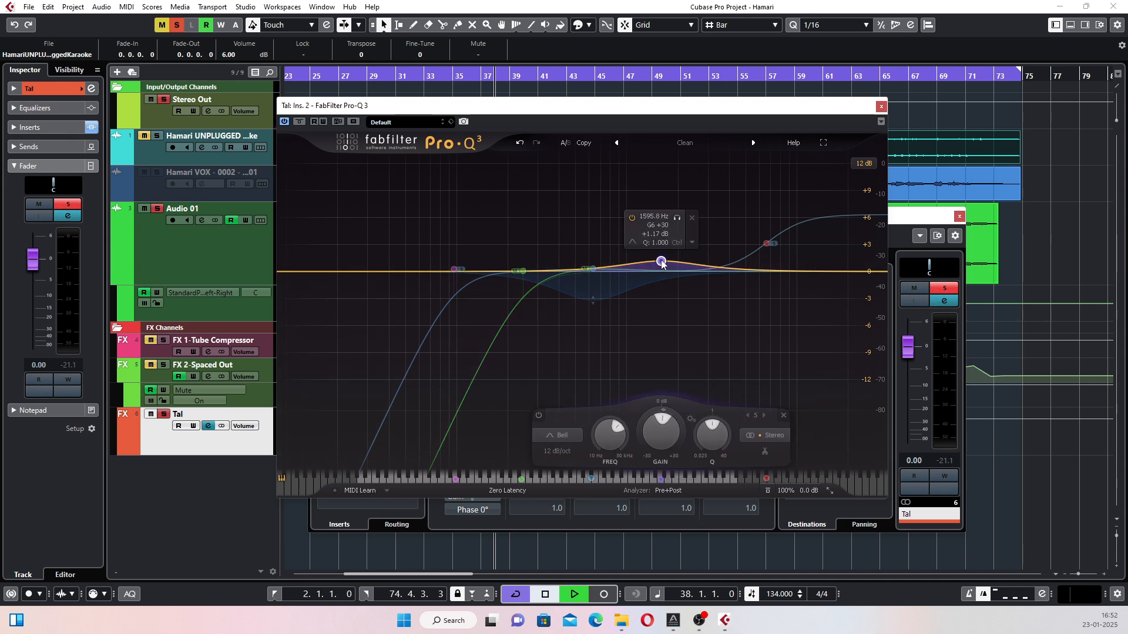
{"action": "left_click", "coordinate": [677, 219]}
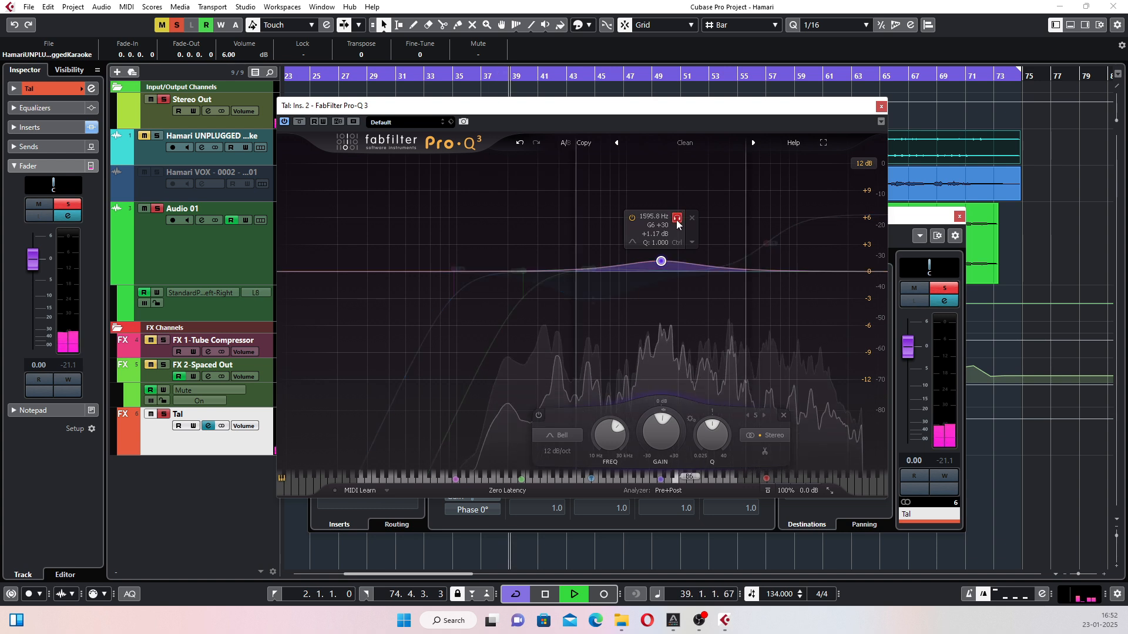
{"action": "left_click", "coordinate": [677, 219]}
{"action": "left_click", "coordinate": [765, 436]}
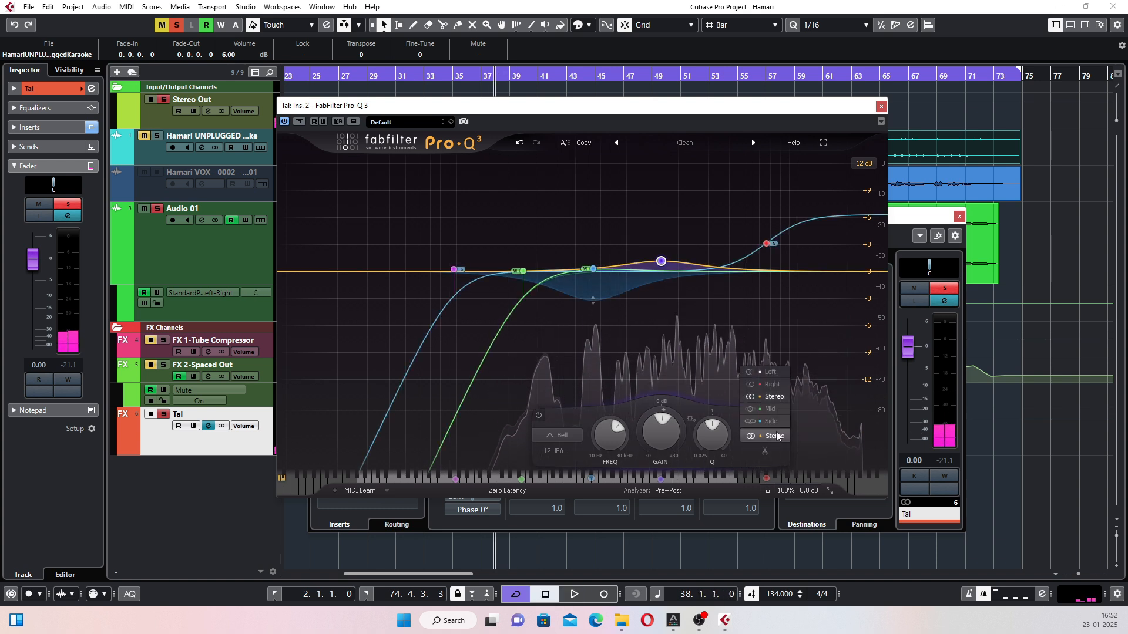
{"action": "left_click", "coordinate": [769, 421]}
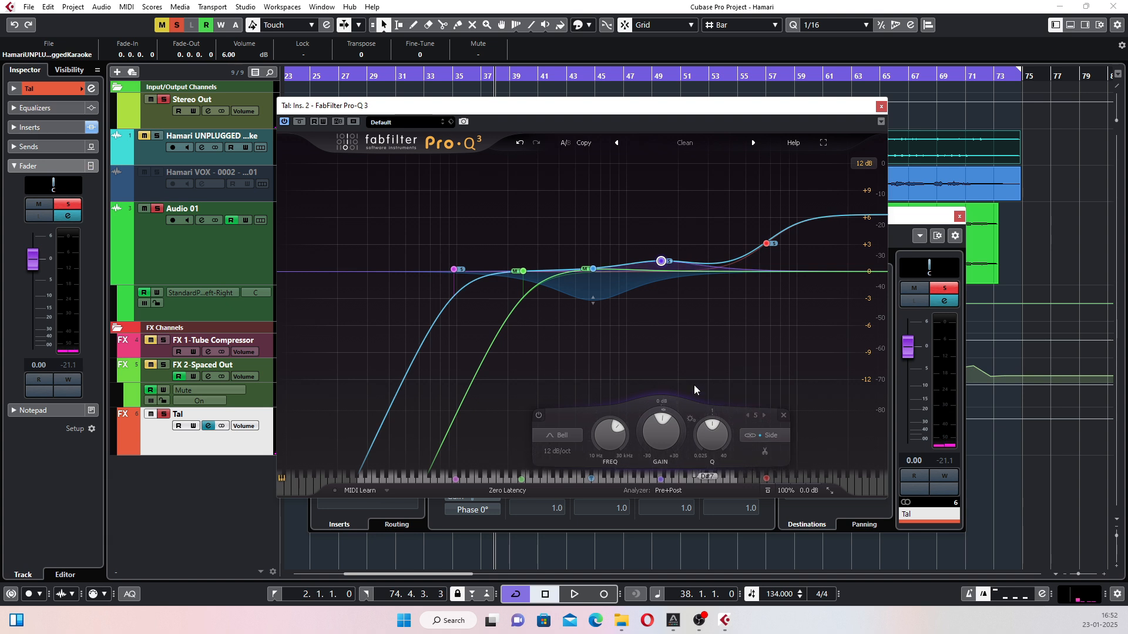
Step: Make the Side bell near 1.5 kHz dynamic, lower its gain to about +0.1 dB, and fine-tune its frequency in solo
{"action": "mouse_move", "coordinate": [661, 262]}
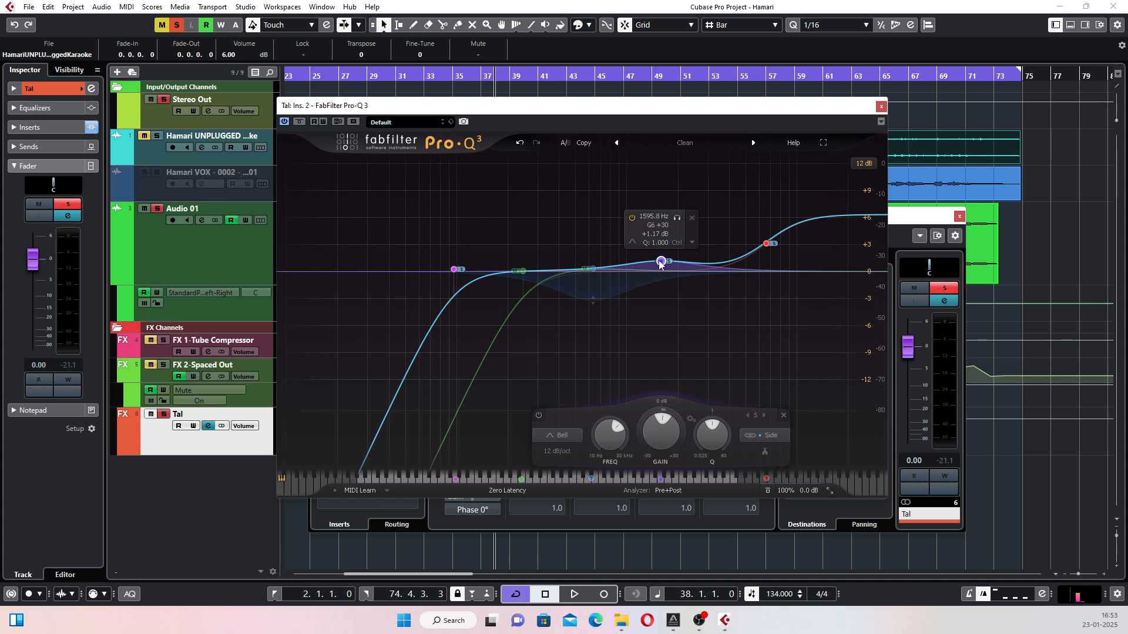
{"action": "key", "text": "space"}
{"action": "mouse_move", "coordinate": [660, 264]}
{"action": "left_mouse_down"}
{"action": "mouse_move", "coordinate": [672, 186]}
{"action": "mouse_move", "coordinate": [660, 265]}
{"action": "left_mouse_up"}
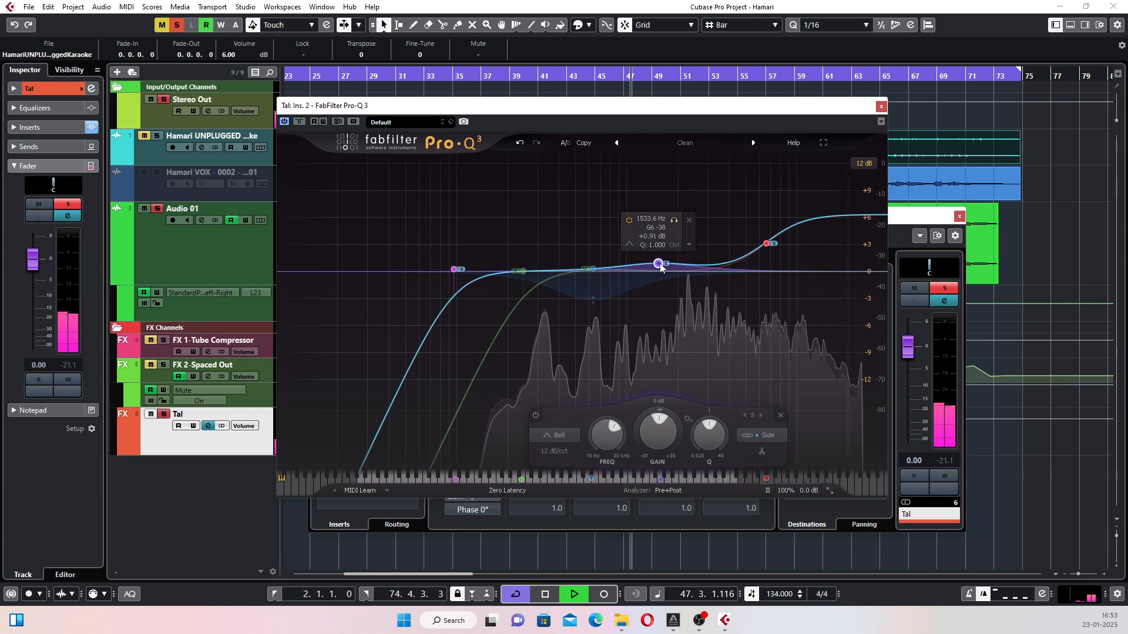
{"action": "right_click", "coordinate": [660, 265]}
{"action": "left_click", "coordinate": [675, 282]}
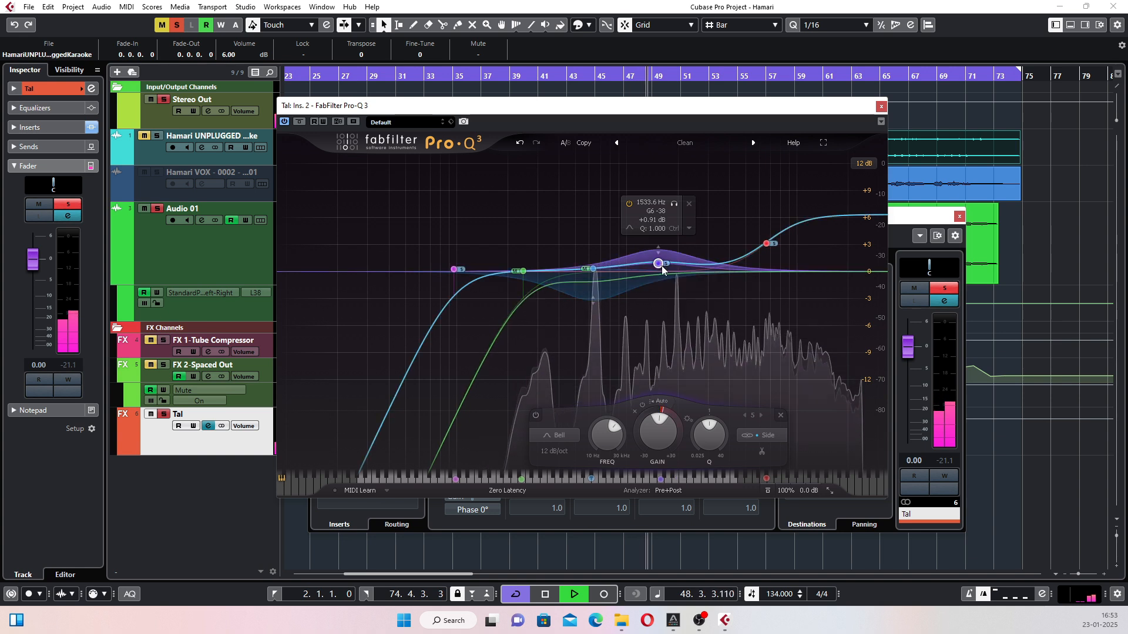
{"action": "left_click_drag", "start_coordinate": [662, 269], "coordinate": [662, 278]}
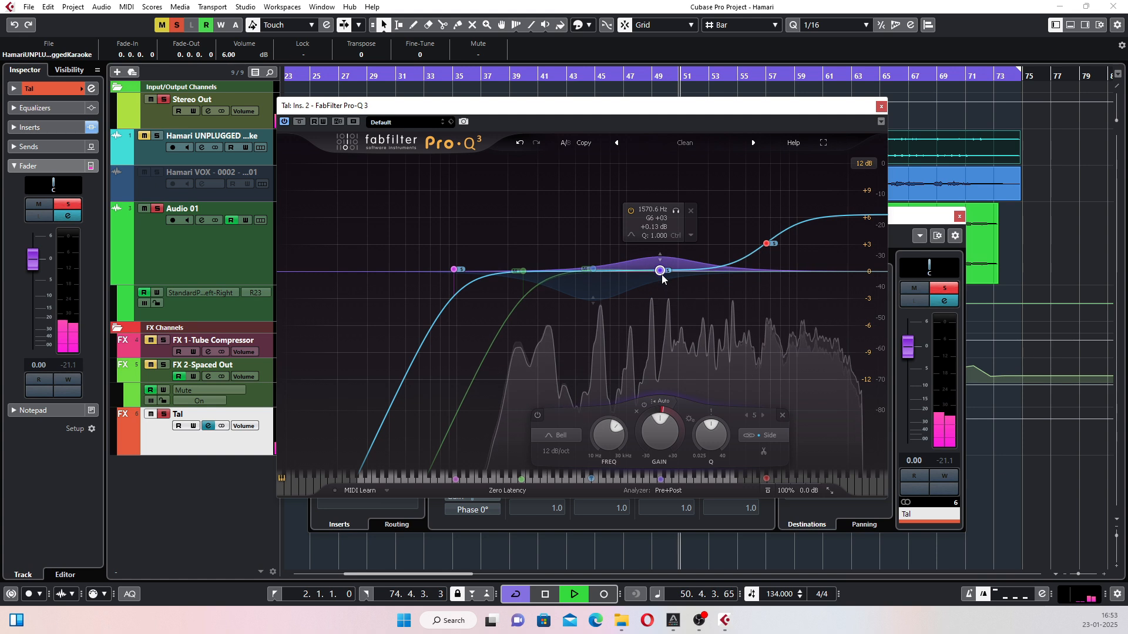
{"action": "left_click", "coordinate": [676, 210]}
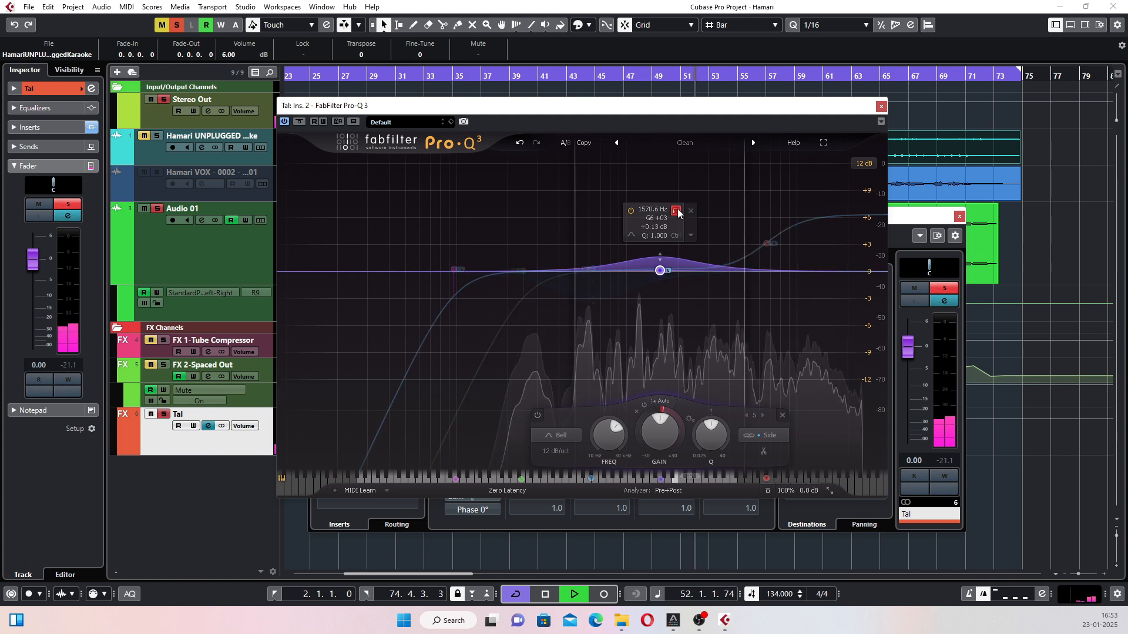
{"action": "mouse_move", "coordinate": [677, 212]}
{"action": "left_mouse_down"}
{"action": "mouse_move", "coordinate": [652, 212]}
{"action": "mouse_move", "coordinate": [665, 216]}
{"action": "left_mouse_up"}
Step: Lower the Side high shelf to about +5.7 dB at 6676 Hz, check it in solo, and stop playback
{"action": "left_click_drag", "start_coordinate": [780, 203], "coordinate": [769, 251]}
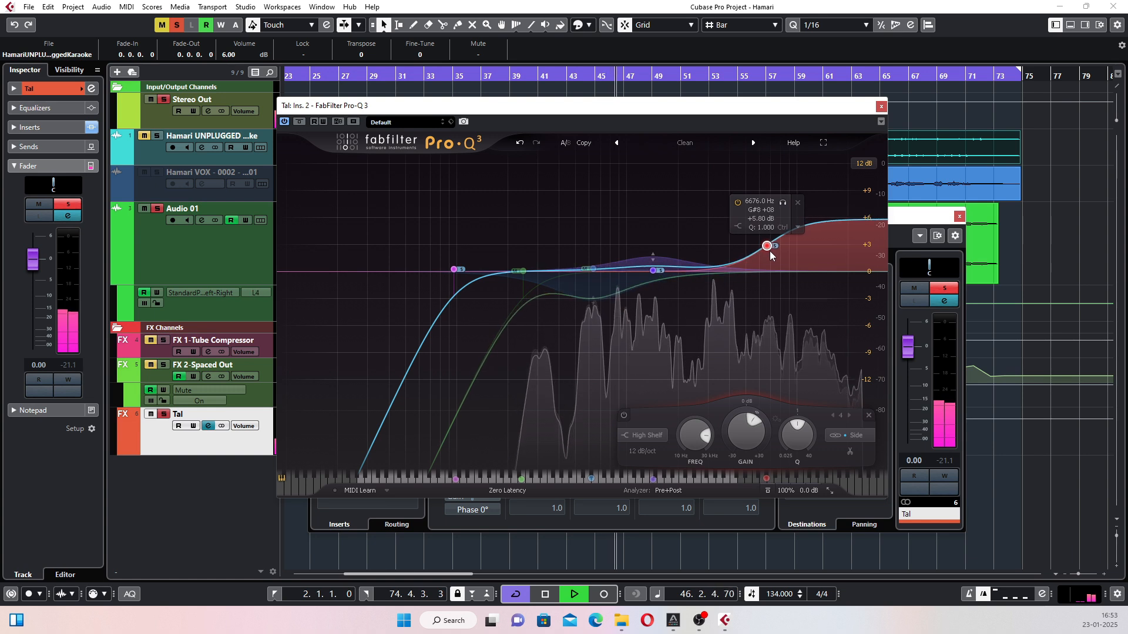
{"action": "left_click", "coordinate": [783, 203]}
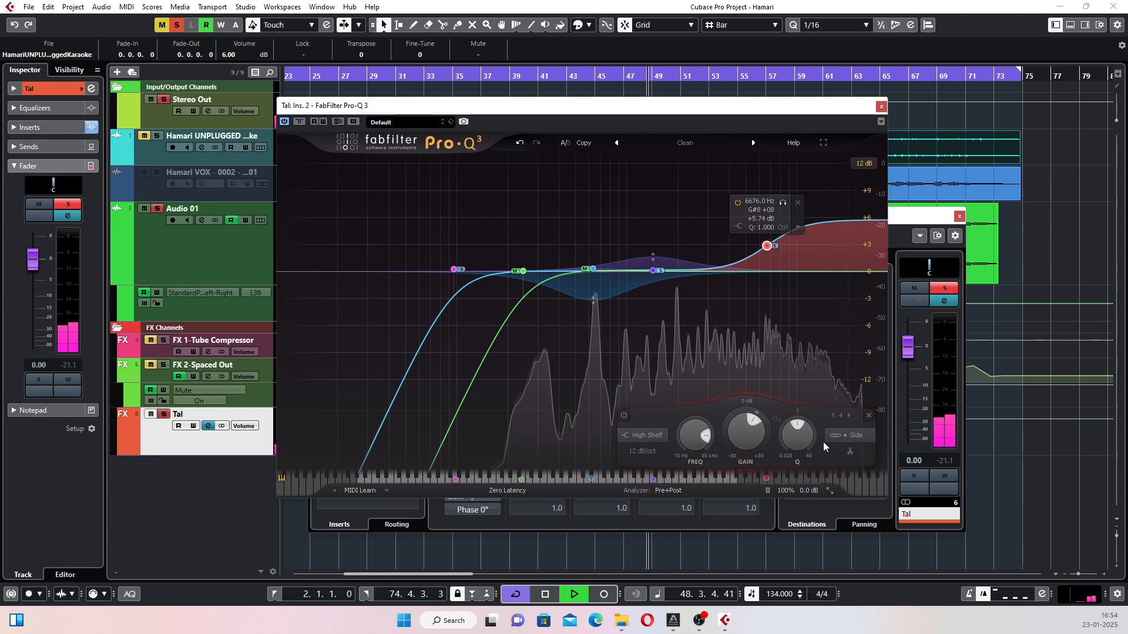
{"action": "key", "text": "space"}
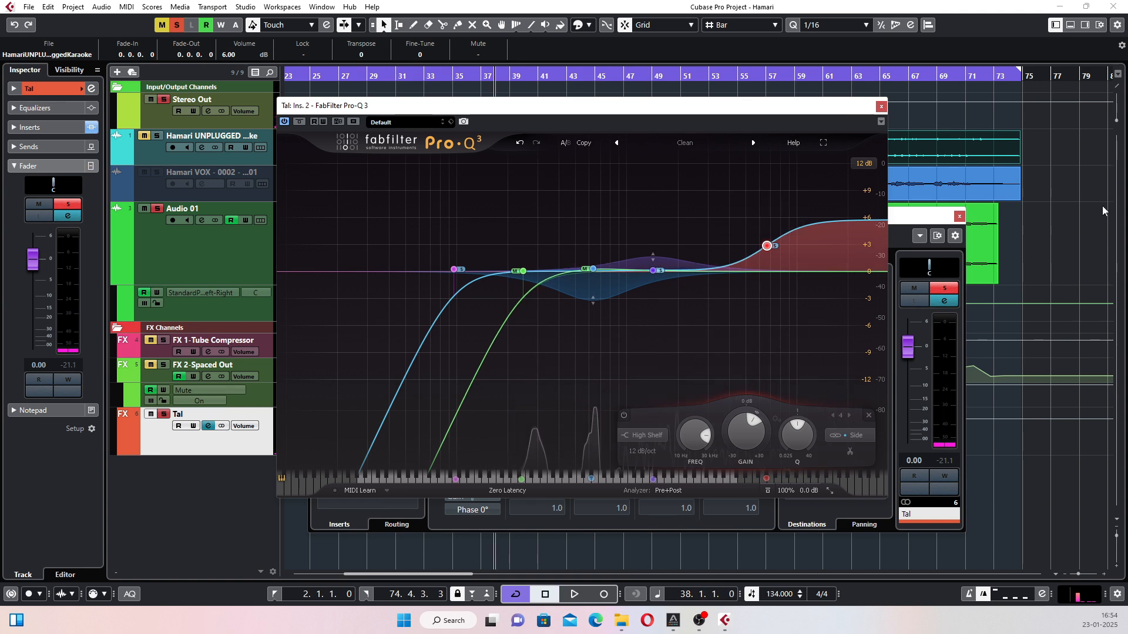
Step: Close the Pro-Q 3 window, pull the Tal channel fader down to -25.2 dB, and raise the Audio 01 fader to about -2.5 dB
{"action": "left_click", "coordinate": [881, 106]}
{"action": "left_click_drag", "start_coordinate": [33, 260], "coordinate": [34, 328]}
{"action": "left_click", "coordinate": [141, 264]}
{"action": "left_click_drag", "start_coordinate": [34, 388], "coordinate": [36, 313]}
Step: Briefly audition the mix and toggle the pre/post-fader mode of the Tal send on Audio 01
{"action": "key", "text": "space"}
{"action": "key", "text": "space"}
{"action": "left_click", "coordinate": [803, 304]}
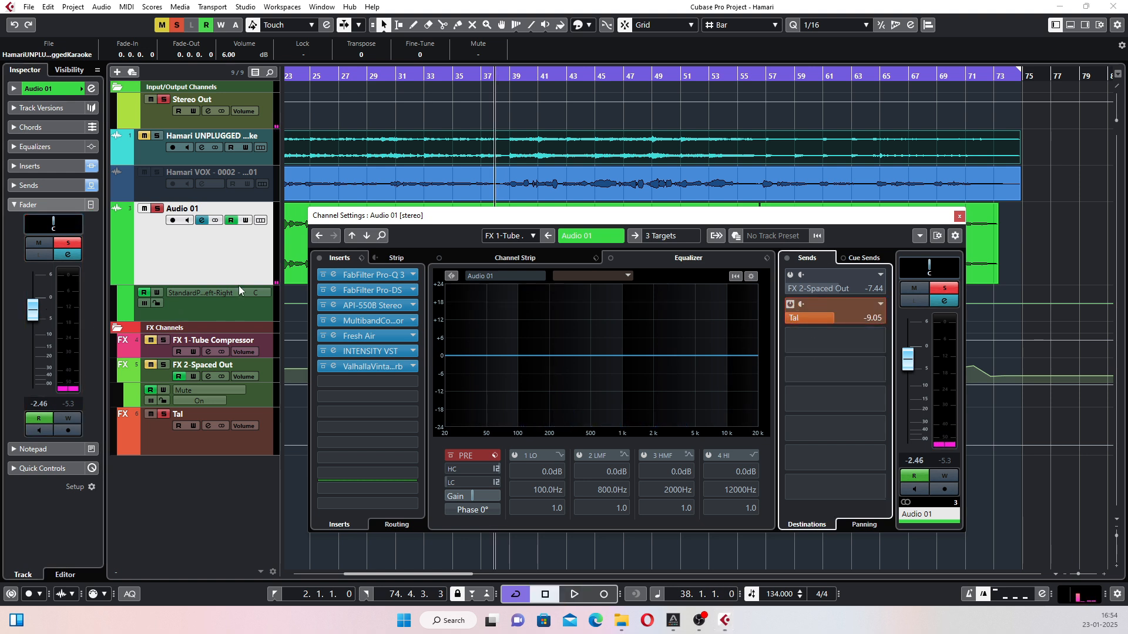
Step: Balance vocal and reverb during playback by setting the Tal fader to -0.78 dB and the Audio 01 fader to about -4 dB
{"action": "key", "text": "space"}
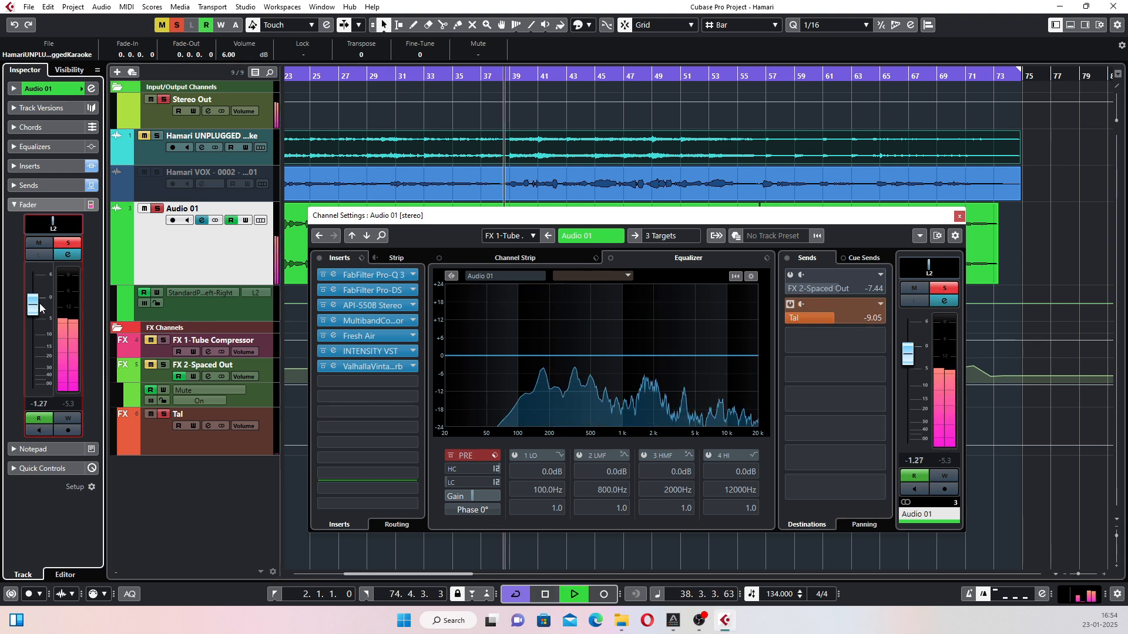
{"action": "left_click", "coordinate": [176, 450]}
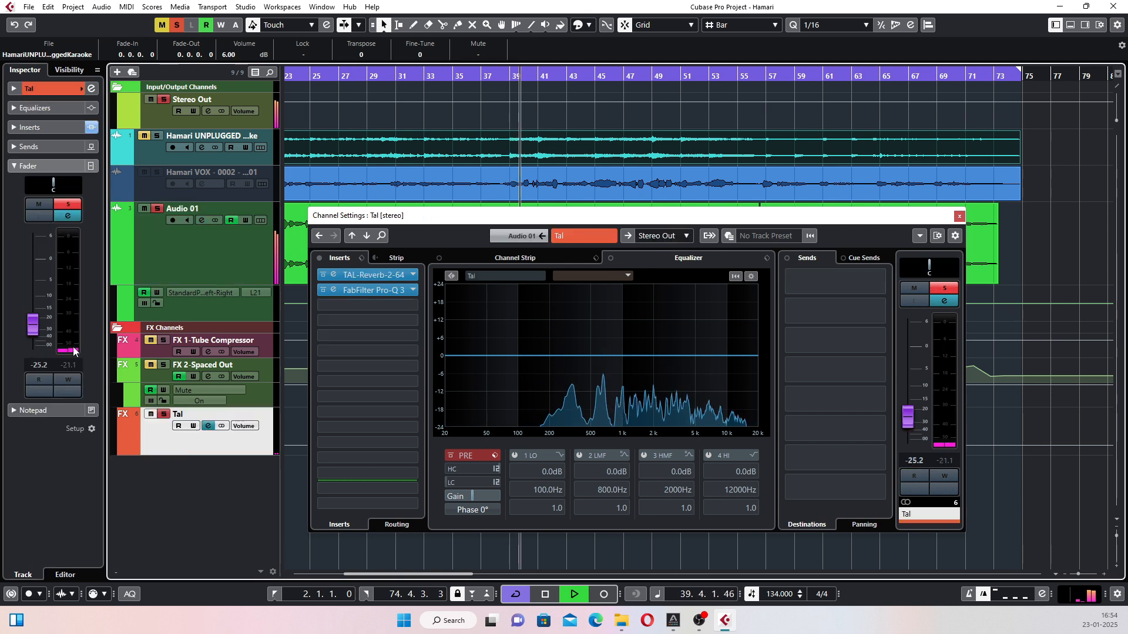
{"action": "left_click", "coordinate": [153, 269]}
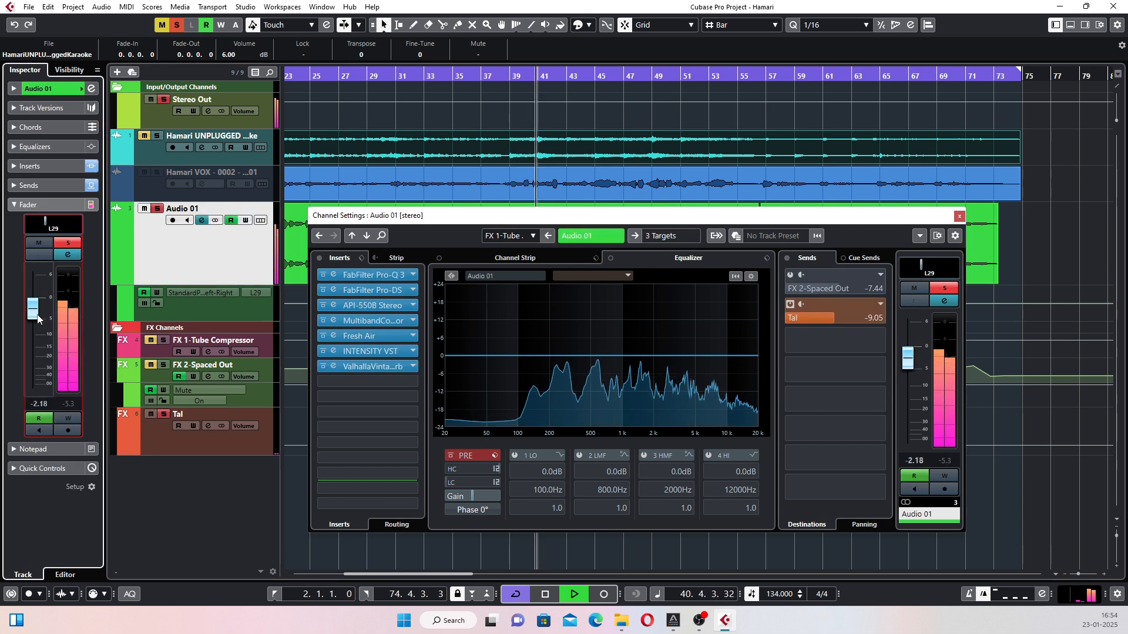
{"action": "left_click", "coordinate": [160, 443]}
{"action": "left_click_drag", "start_coordinate": [38, 333], "coordinate": [38, 273]}
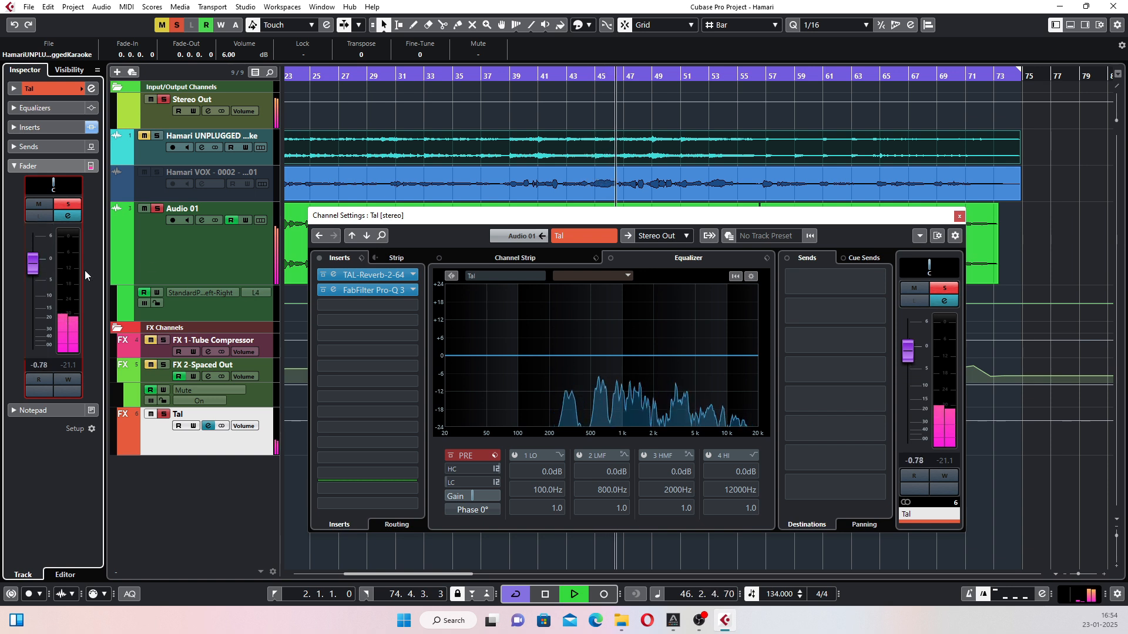
{"action": "left_click", "coordinate": [207, 250]}
{"action": "left_click_drag", "start_coordinate": [43, 311], "coordinate": [40, 315]}
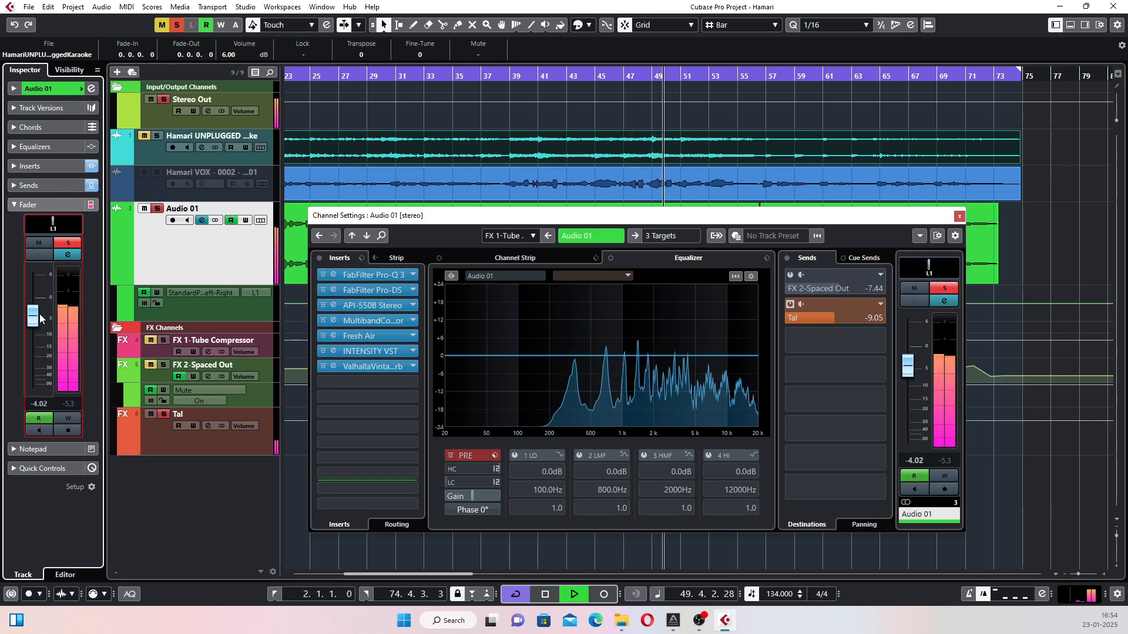
Step: Stop playback and open the TAL-Reverb-2-64 insert editor on the Tal channel
{"action": "left_click", "coordinate": [218, 440]}
{"action": "key", "text": "space"}
{"action": "left_click", "coordinate": [334, 274]}
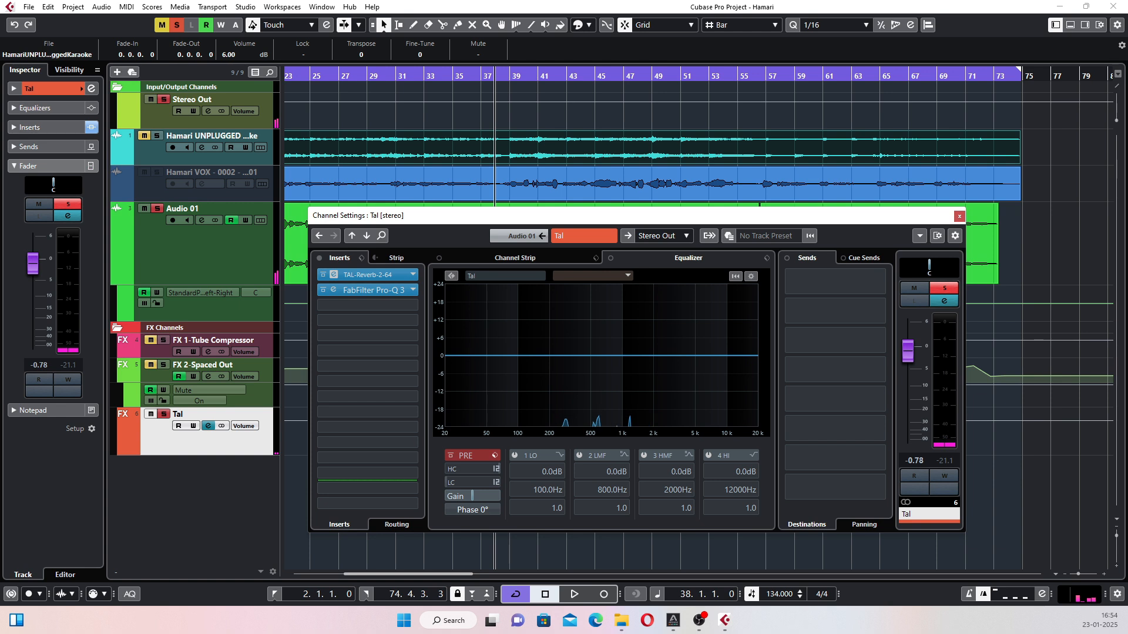
Step: Raise the wet level of TAL-Reverb-2-64 to -17.6 dB, start playback and close its editor
{"action": "left_click_drag", "start_coordinate": [242, 307], "coordinate": [439, 309]}
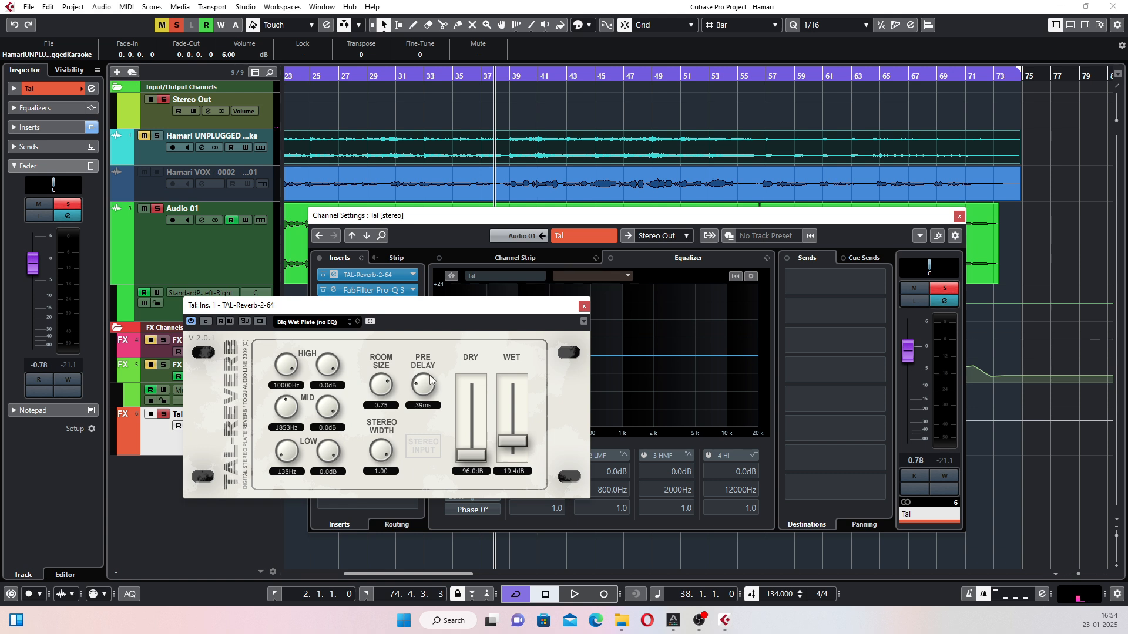
{"action": "left_click_drag", "start_coordinate": [516, 442], "coordinate": [516, 438]}
{"action": "key", "text": "space"}
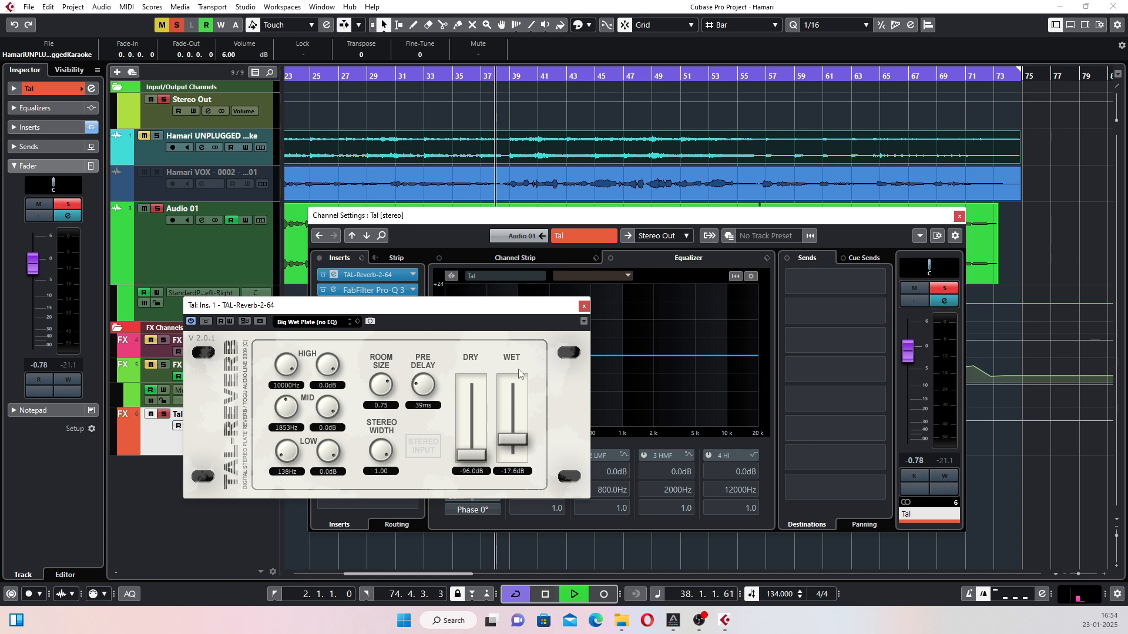
{"action": "left_click", "coordinate": [585, 307]}
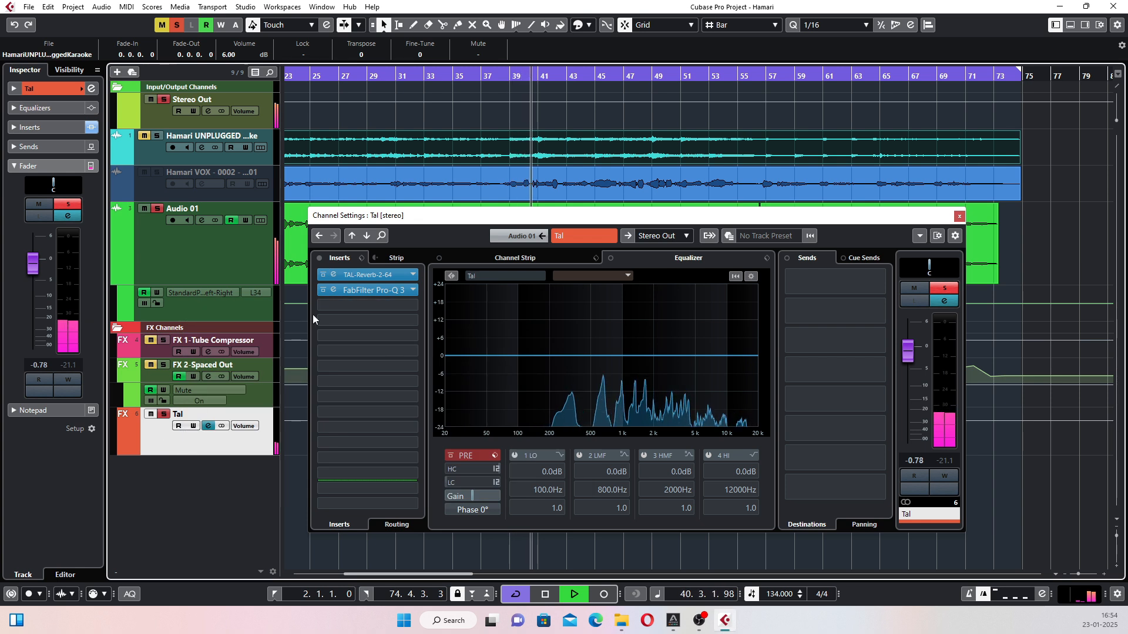
Step: Compare the Tal reverb with its FabFilter Pro-Q 3 active and bypassed during playback, and close the equalizer window
{"action": "left_click", "coordinate": [331, 291]}
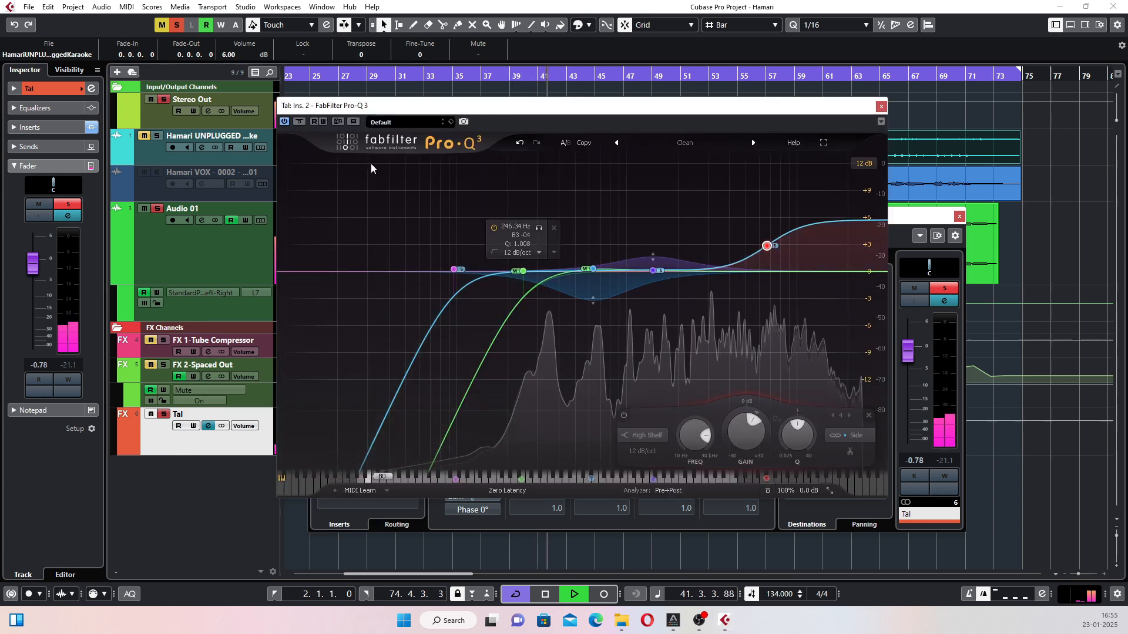
{"action": "left_click", "coordinate": [300, 121]}
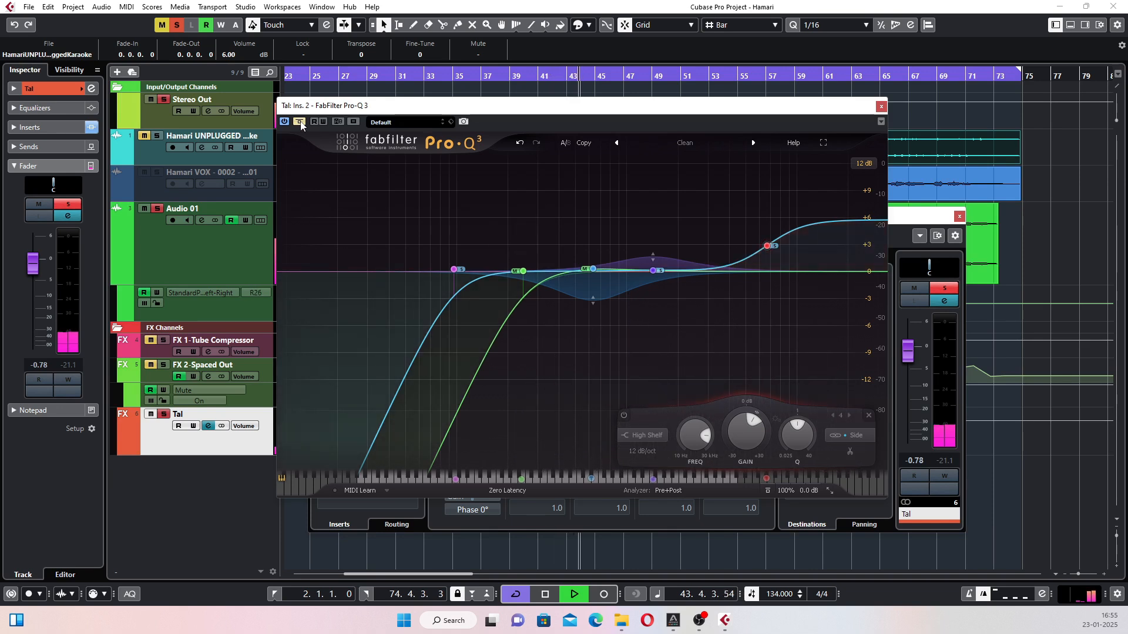
{"action": "key", "text": "space"}
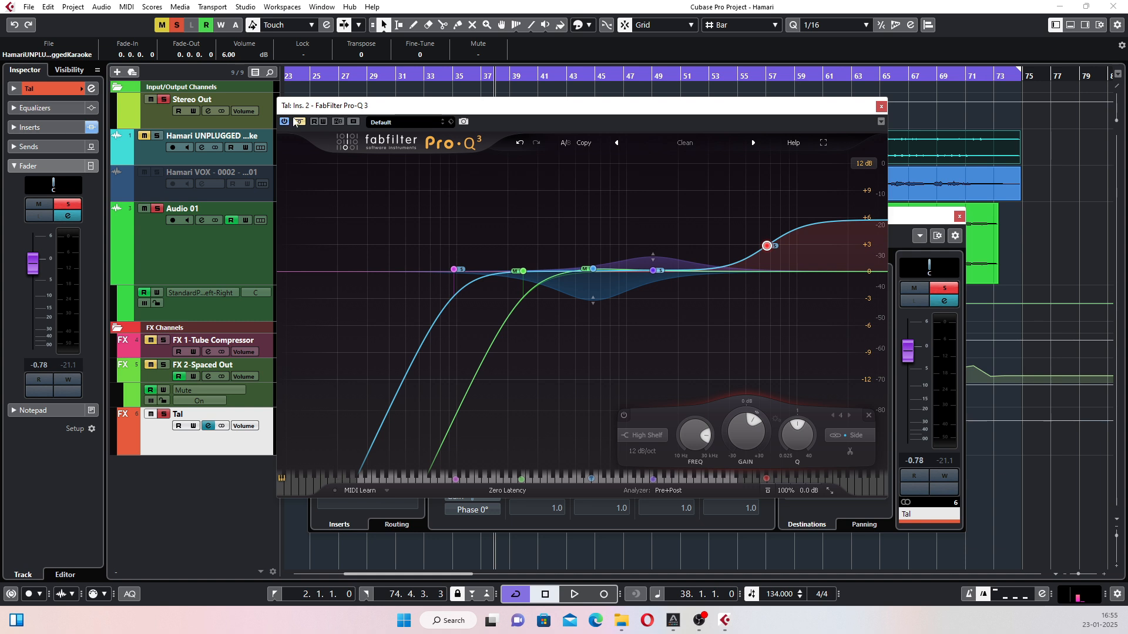
{"action": "left_click", "coordinate": [881, 106]}
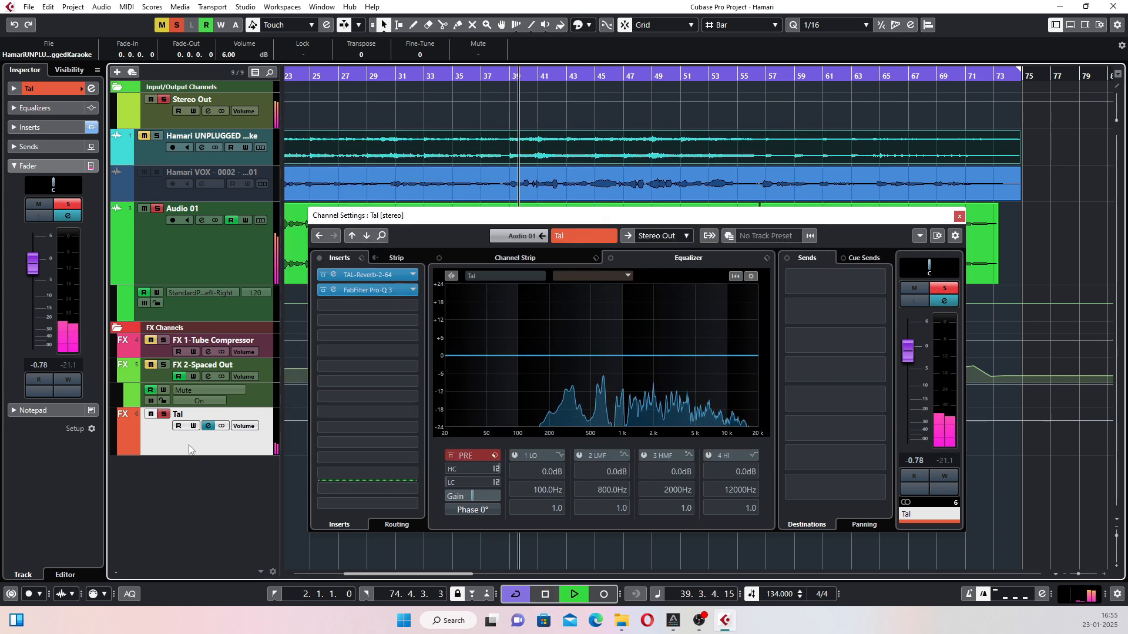
Step: Set the Tal channel fader to 0 dB and the Tal send level on Audio 01 to -9.61 dB
{"action": "left_click_drag", "start_coordinate": [37, 269], "coordinate": [36, 266]}
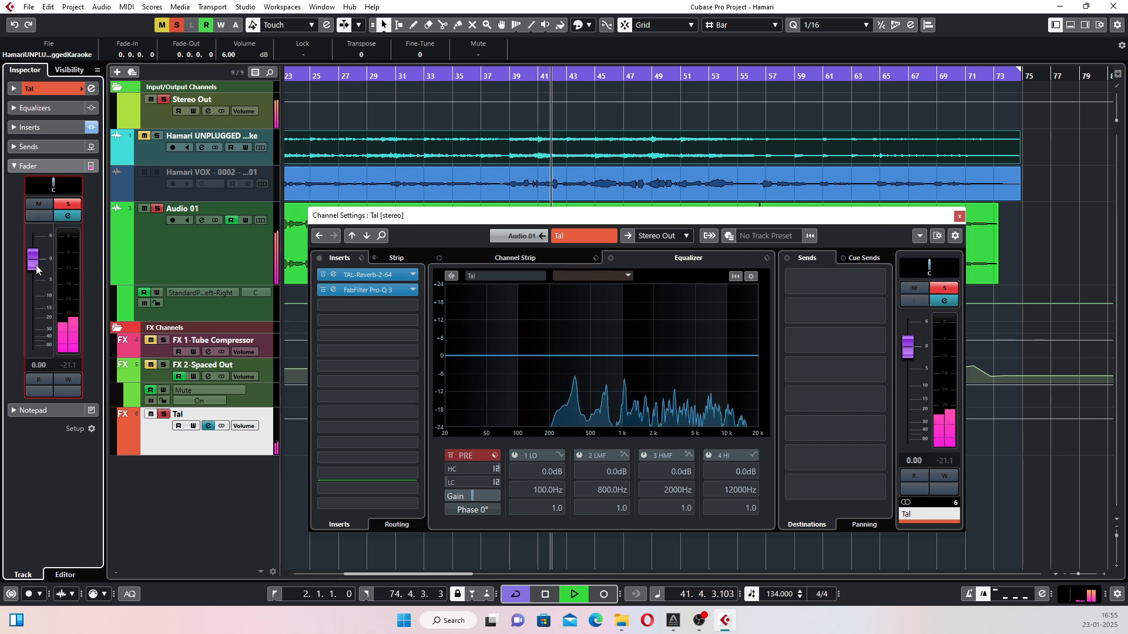
{"action": "left_click", "coordinate": [198, 253]}
{"action": "mouse_move", "coordinate": [837, 319]}
{"action": "left_mouse_down"}
{"action": "mouse_move", "coordinate": [883, 319]}
{"action": "mouse_move", "coordinate": [855, 318]}
{"action": "left_mouse_up"}
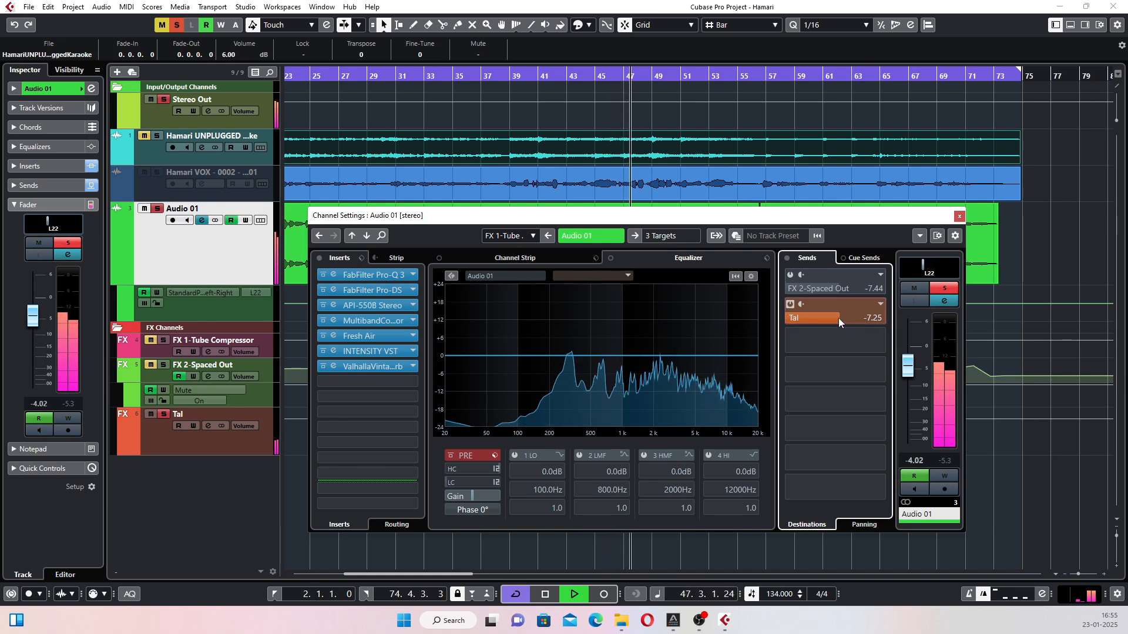
{"action": "left_click_drag", "start_coordinate": [838, 319], "coordinate": [836, 319]}
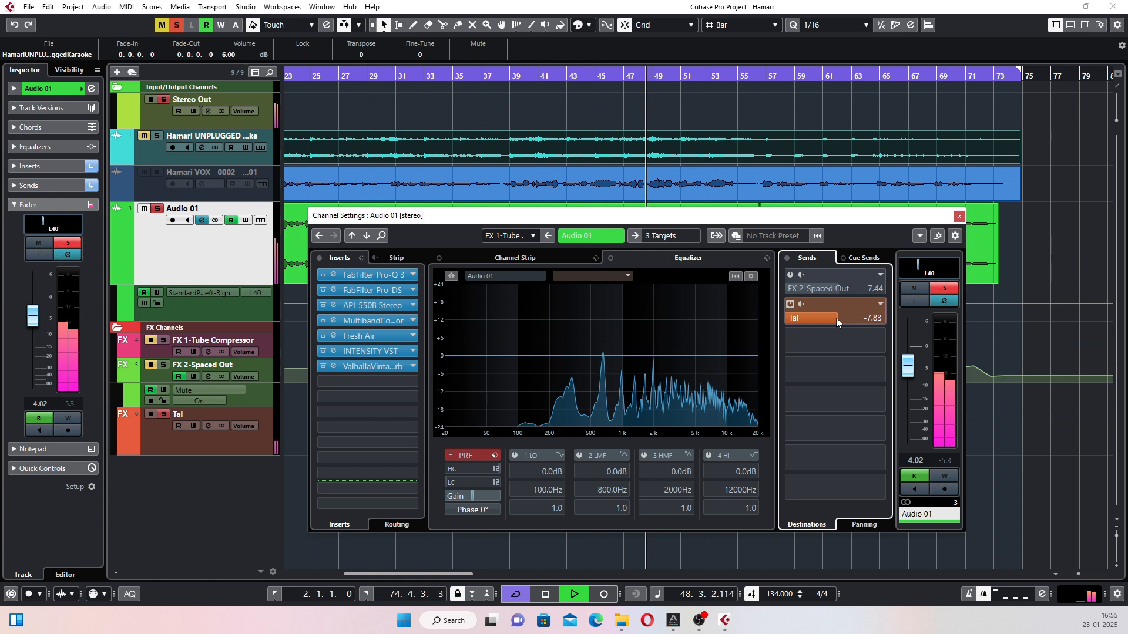
{"action": "mouse_move", "coordinate": [424, 220]}
{"action": "left_mouse_down"}
{"action": "mouse_move", "coordinate": [738, 294]}
{"action": "mouse_move", "coordinate": [496, 450]}
{"action": "mouse_move", "coordinate": [421, 222]}
{"action": "left_mouse_up"}
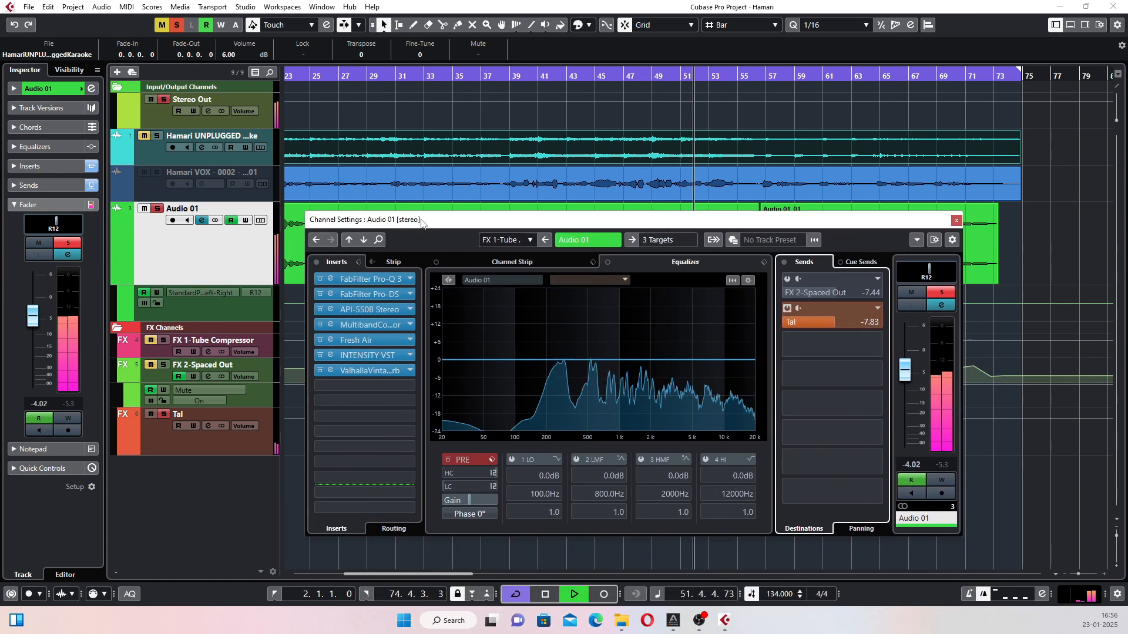
{"action": "left_click", "coordinate": [828, 322]}
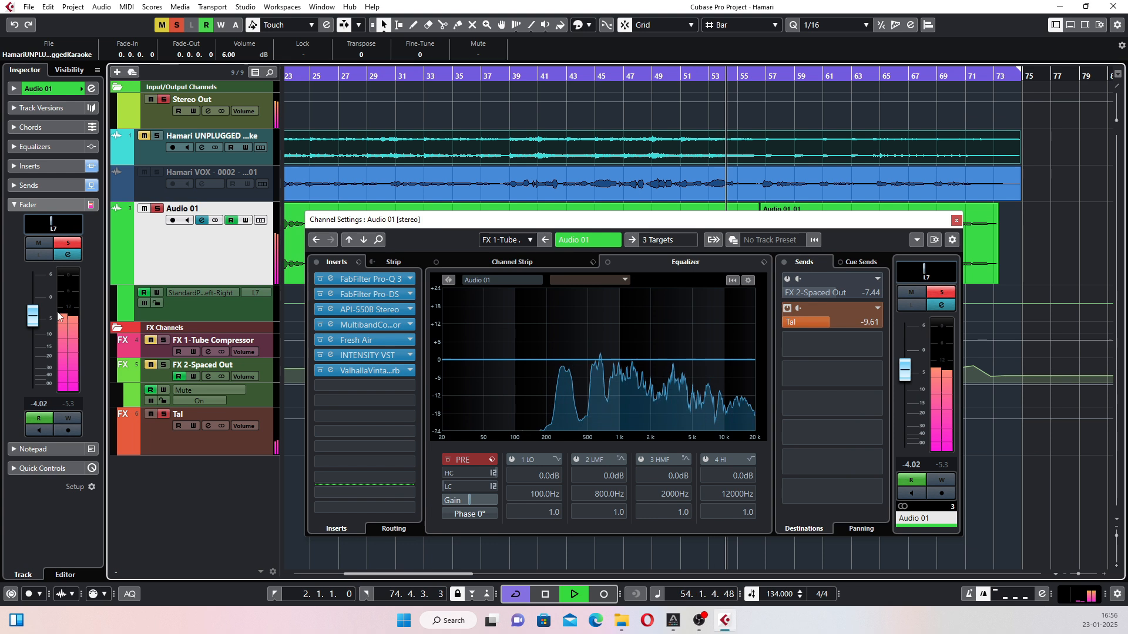
Step: Lower the Audio 01 fader to -6.61 dB and continue playback from around bar 56
{"action": "left_click_drag", "start_coordinate": [36, 316], "coordinate": [37, 325]}
{"action": "key", "text": "space"}
{"action": "key", "text": "space"}
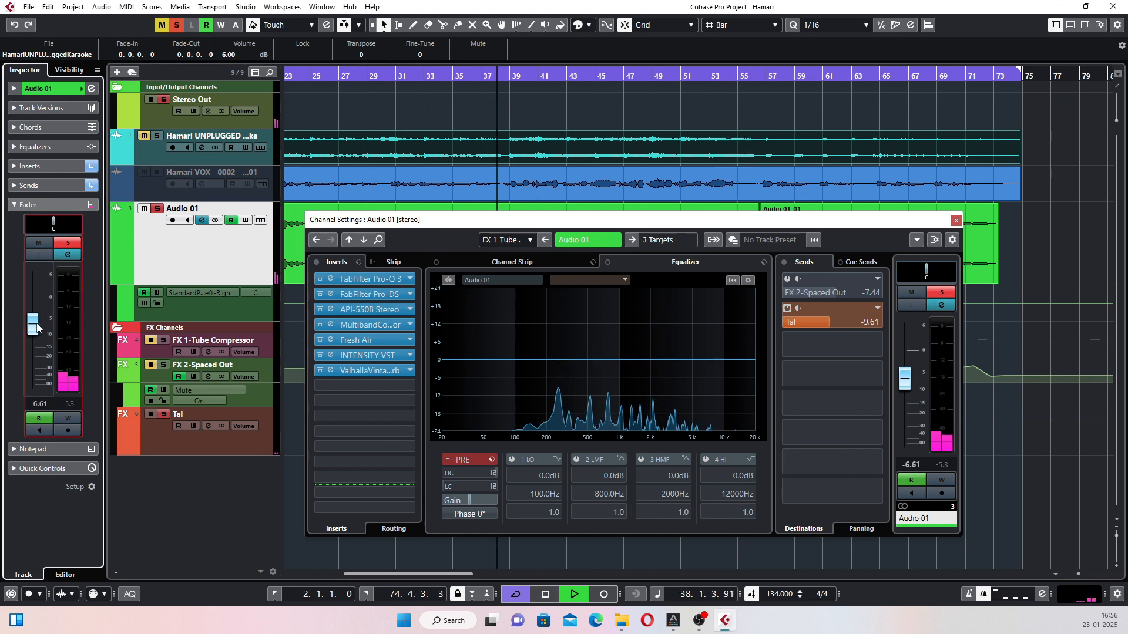
{"action": "left_click", "coordinate": [763, 76]}
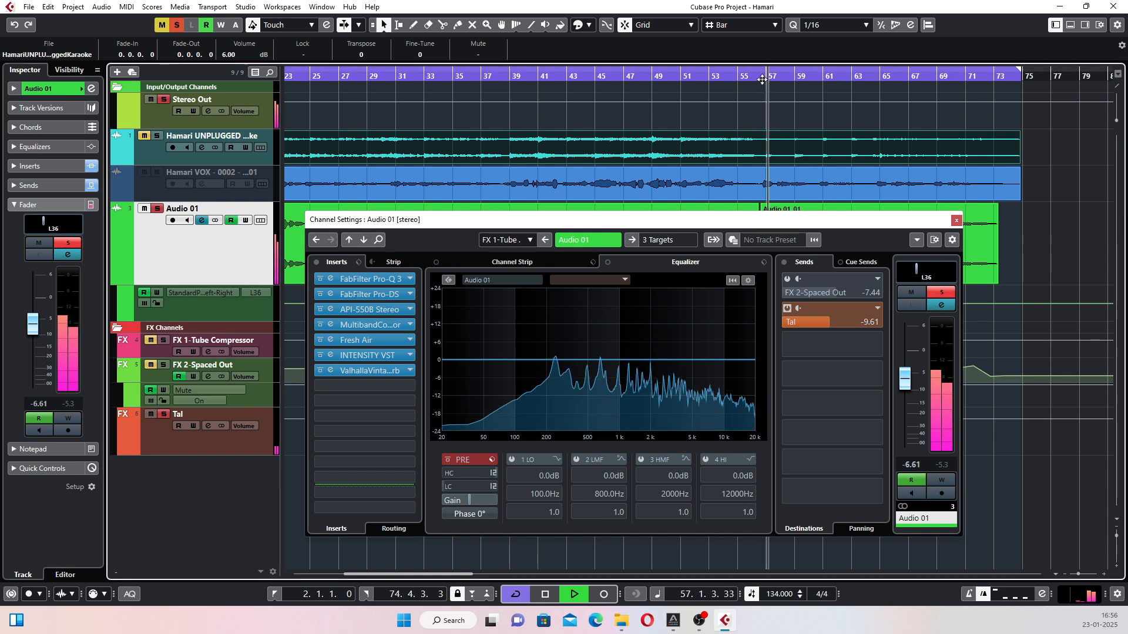
{"action": "left_click", "coordinate": [746, 76]}
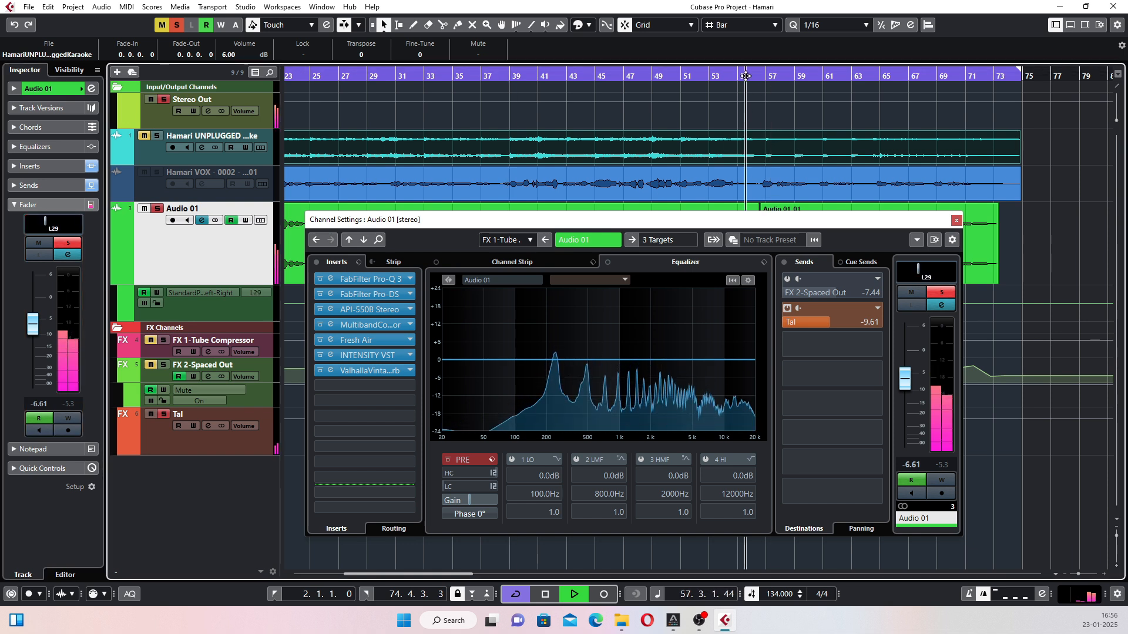
Step: Check the Tal channel during playback and lower the Audio 01 fader to -7.84 dB
{"action": "left_click", "coordinate": [181, 432]}
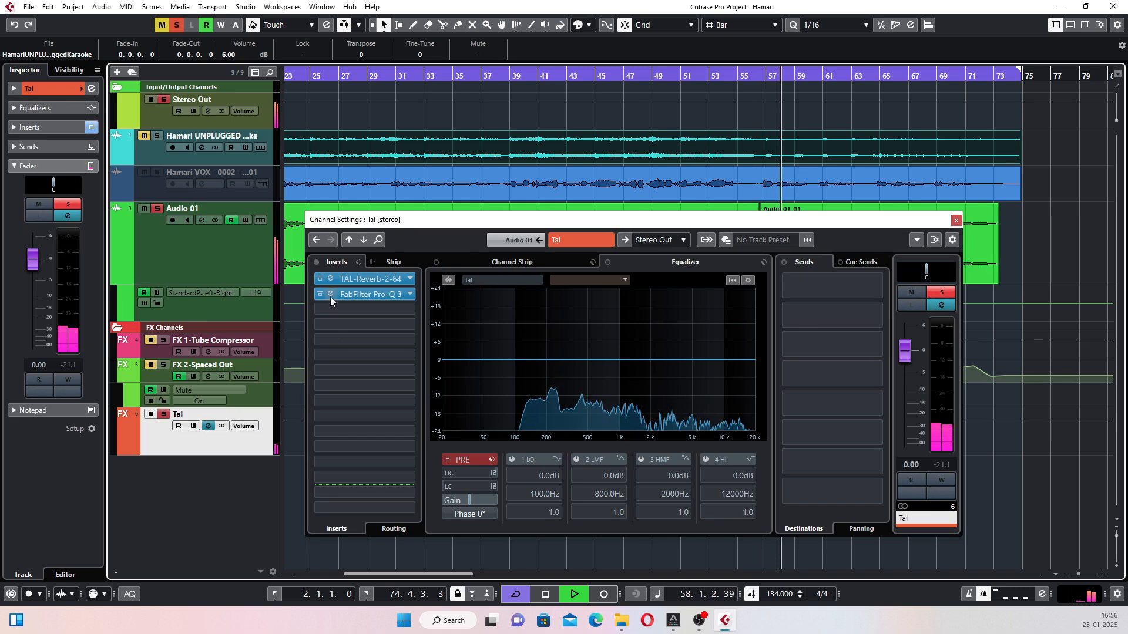
{"action": "left_click", "coordinate": [37, 269]}
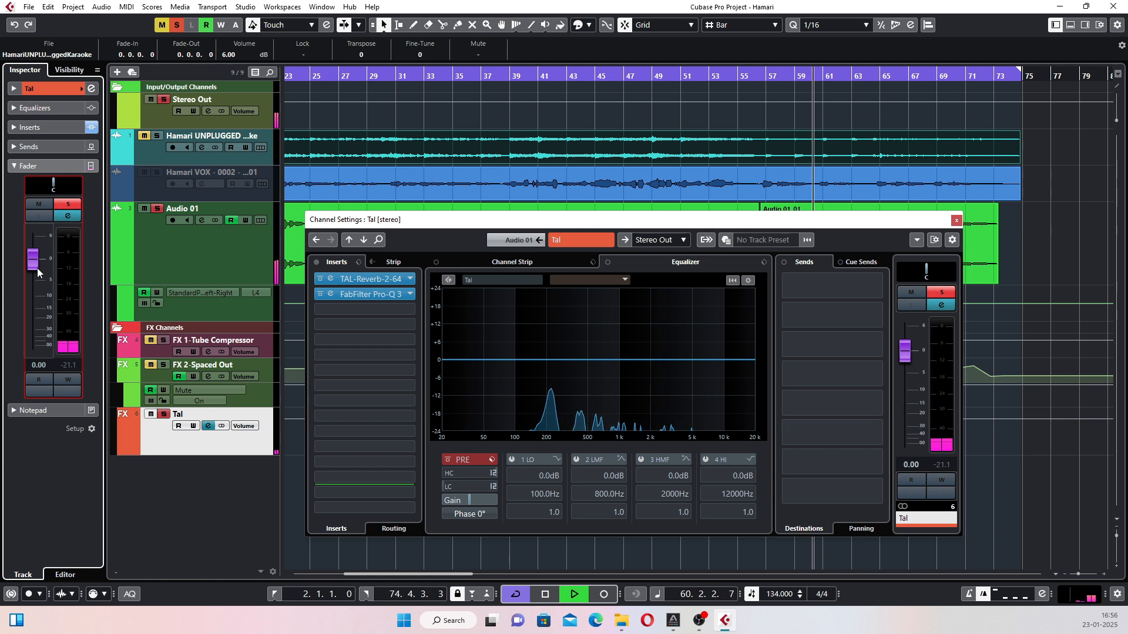
{"action": "left_click", "coordinate": [196, 260]}
{"action": "left_click_drag", "start_coordinate": [38, 329], "coordinate": [37, 334]}
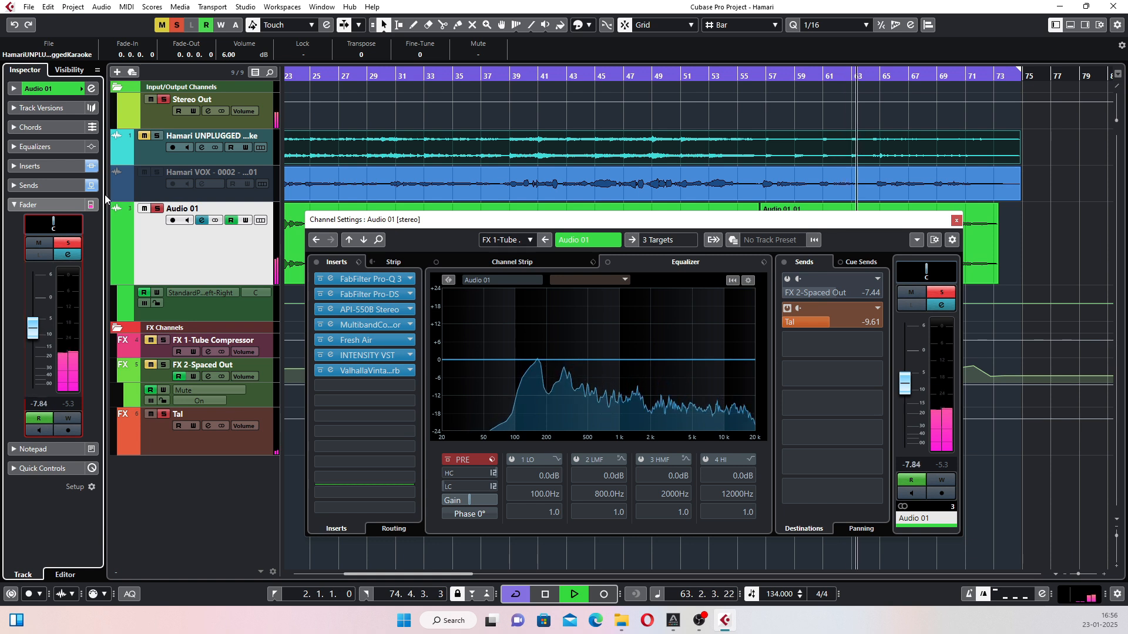
Step: Unmute the Hamari UNPLUGGED backing track and raise the Audio 01 fader to -3.08 dB while repeatedly auditioning the passage
{"action": "left_click", "coordinate": [147, 137]}
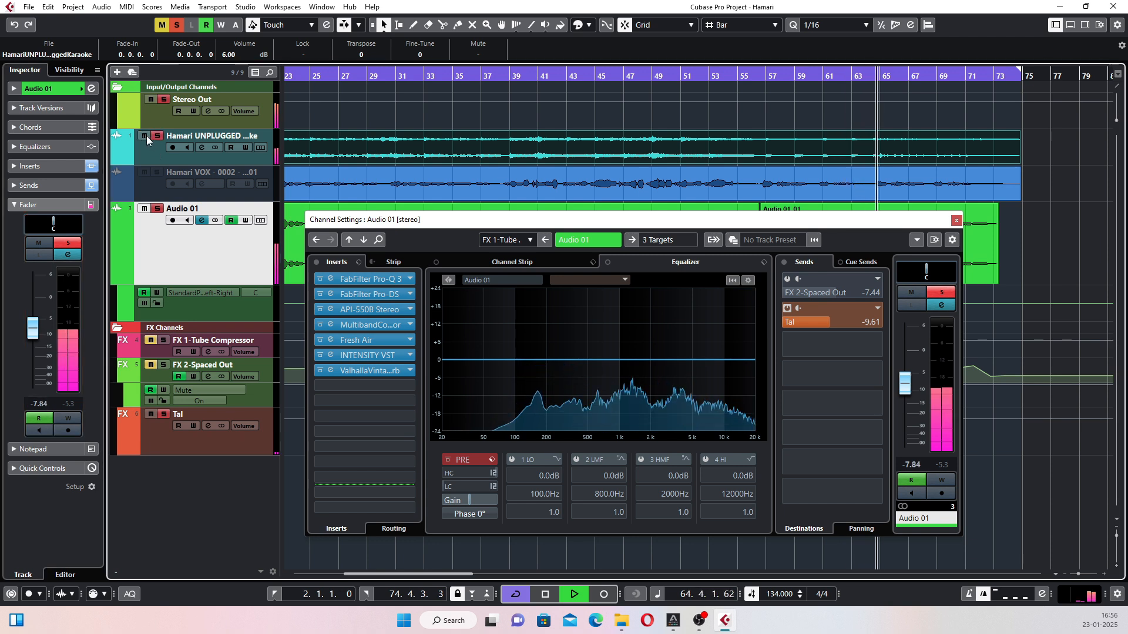
{"action": "key", "text": "space"}
{"action": "key", "text": "space"}
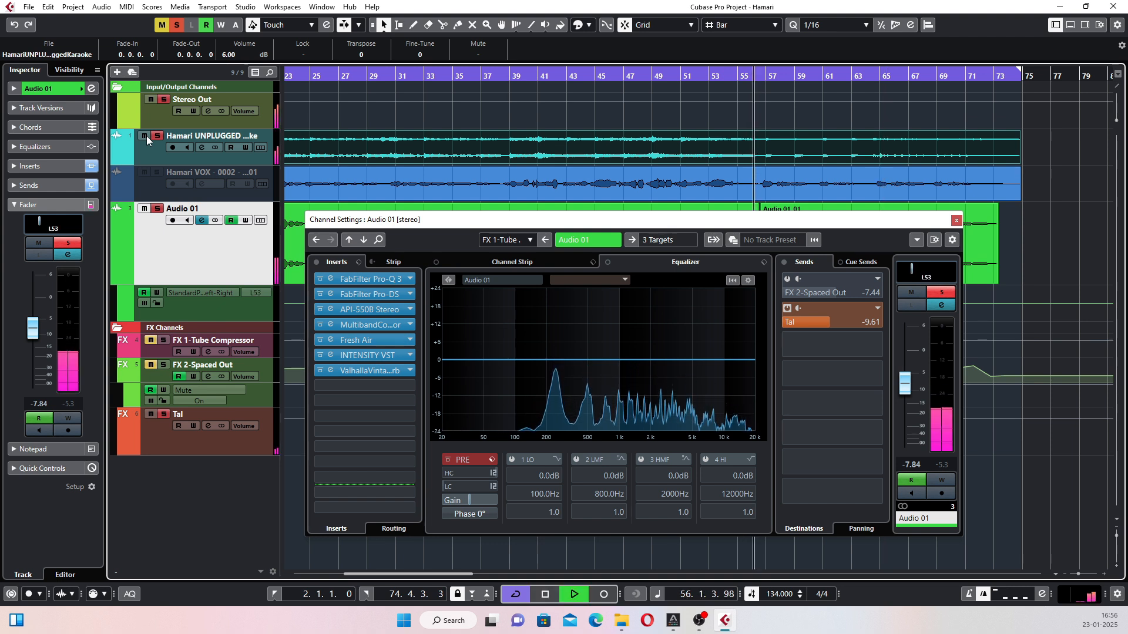
{"action": "key", "text": "space"}
{"action": "key", "text": "space"}
{"action": "left_click_drag", "start_coordinate": [39, 329], "coordinate": [40, 314]}
{"action": "key", "text": "space"}
{"action": "key", "text": "space"}
{"action": "key", "text": "space"}
Step: Check the channel levels in the MixConsole, close it, and set the Tal channel fader to -0.44 dB
{"action": "key", "text": "F3"}
{"action": "key", "text": "space"}
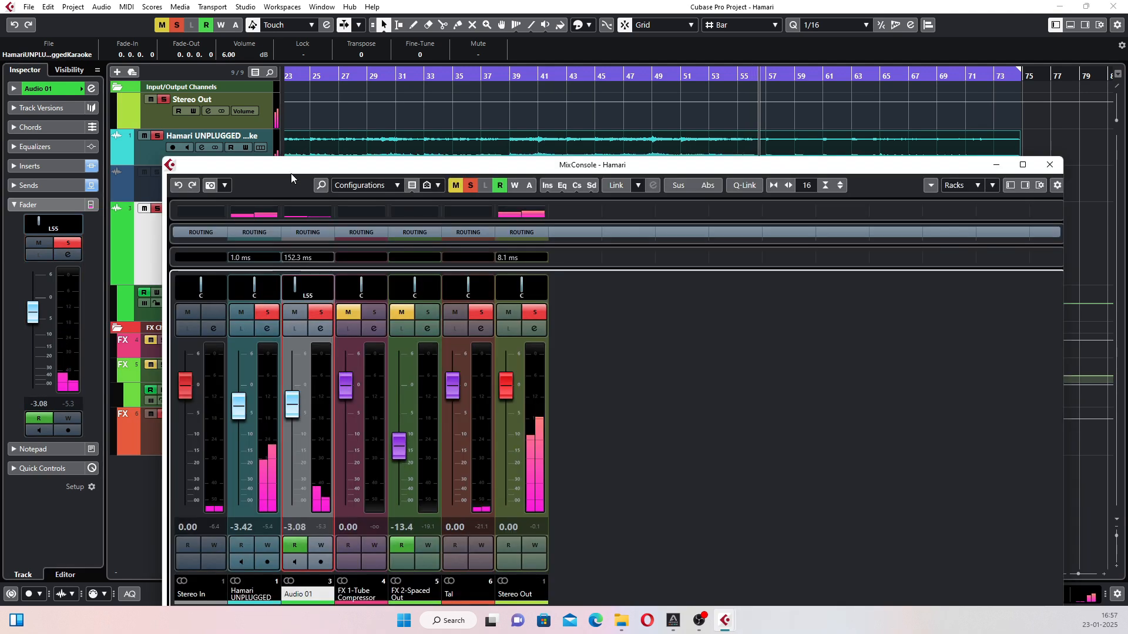
{"action": "left_click_drag", "start_coordinate": [291, 167], "coordinate": [374, 128]}
{"action": "left_click", "coordinate": [160, 443]}
{"action": "key", "text": "F3"}
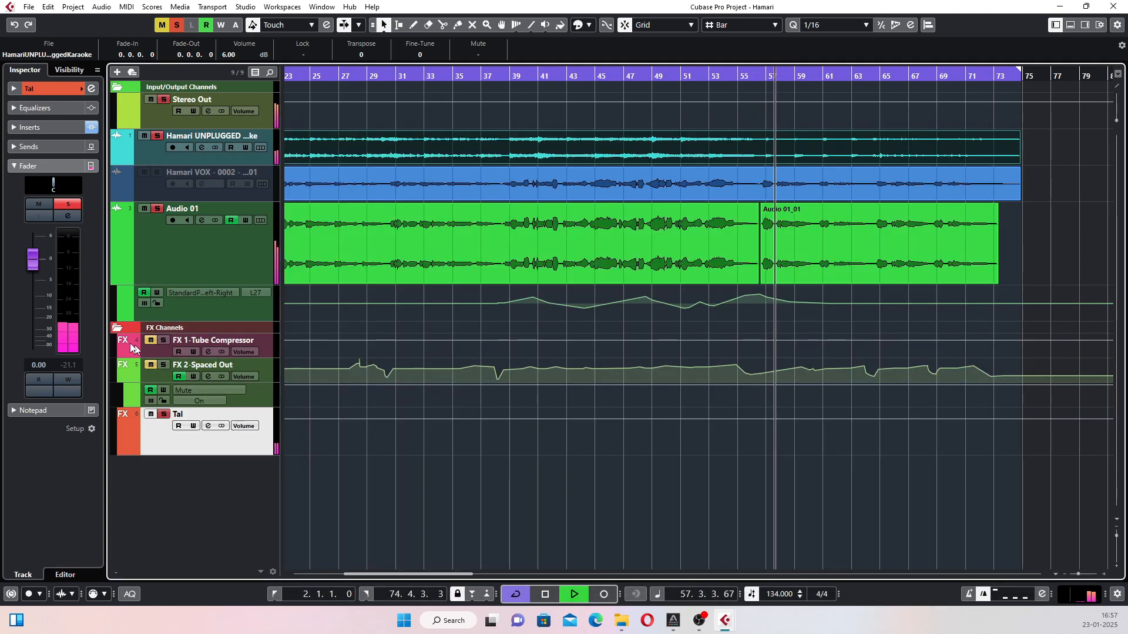
{"action": "left_click_drag", "start_coordinate": [33, 266], "coordinate": [33, 266]}
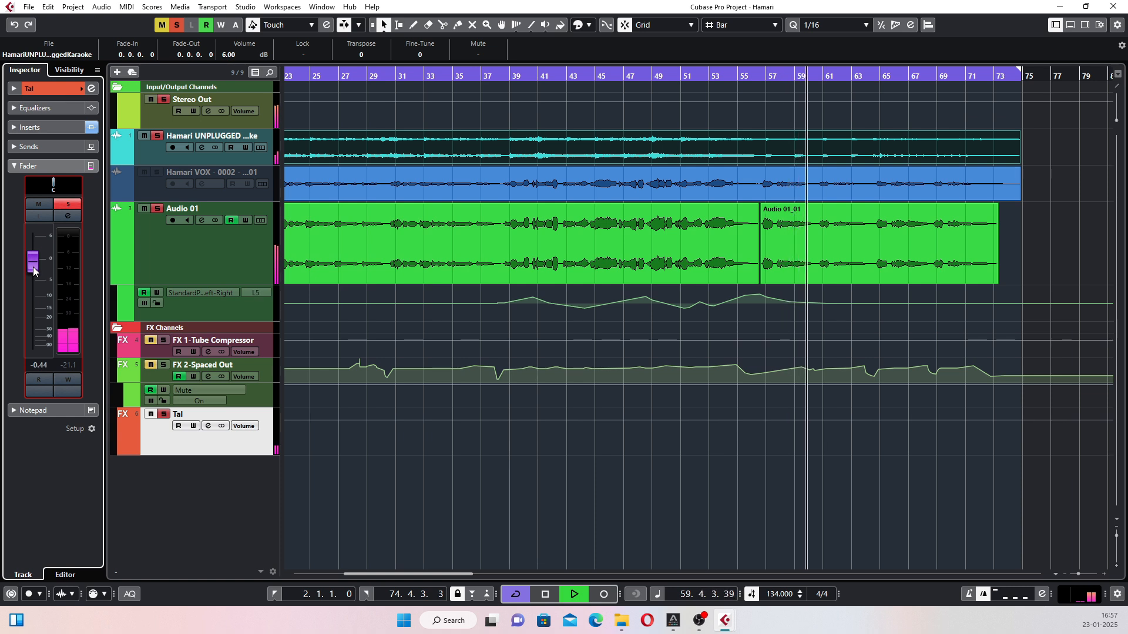
Step: Audition the Tal reverb with its Pro-Q 3 insert bypassed and re-enabled, and open the equalizer's editor
{"action": "left_click", "coordinate": [208, 426]}
{"action": "left_click", "coordinate": [455, 266]}
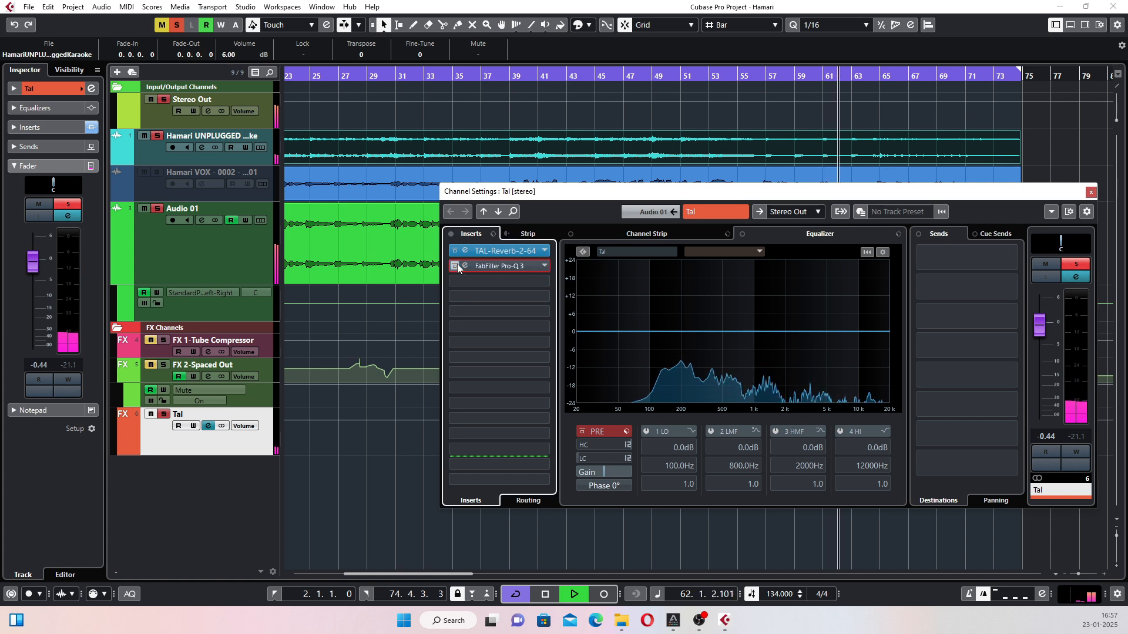
{"action": "key", "text": "space"}
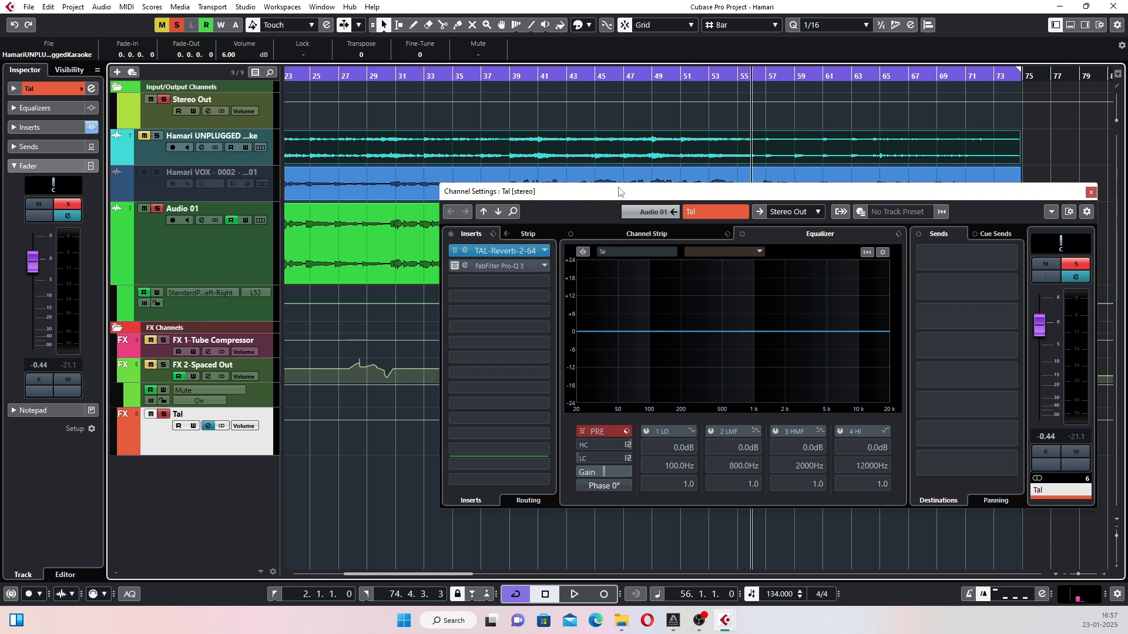
{"action": "left_click_drag", "start_coordinate": [808, 195], "coordinate": [672, 211]}
{"action": "key", "text": "space"}
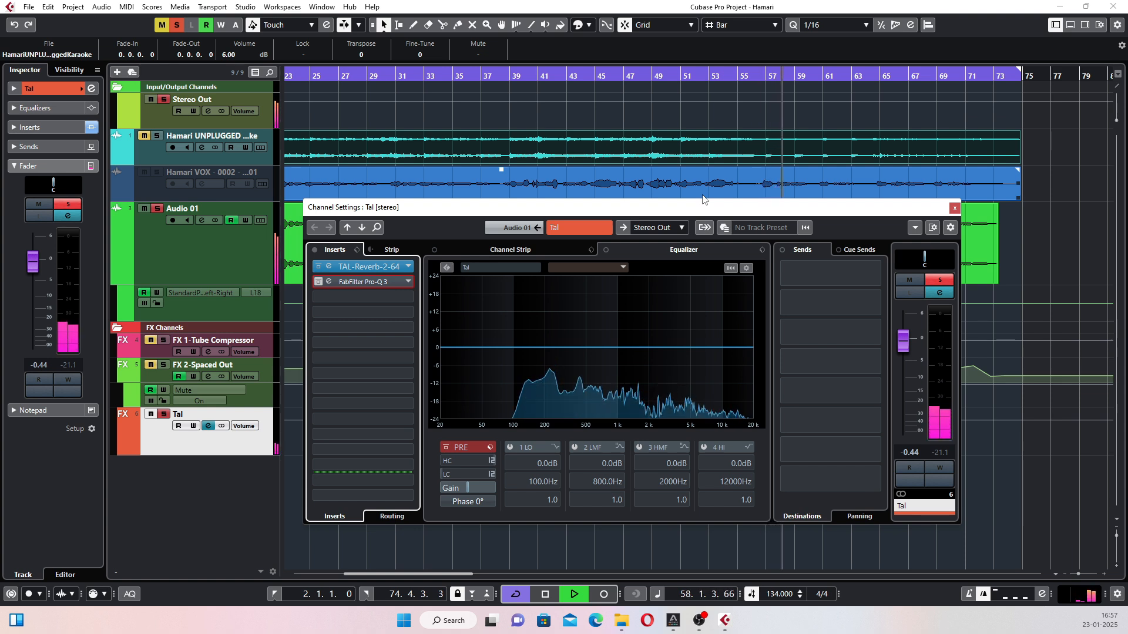
{"action": "left_click", "coordinate": [319, 281]}
{"action": "left_click", "coordinate": [329, 281]}
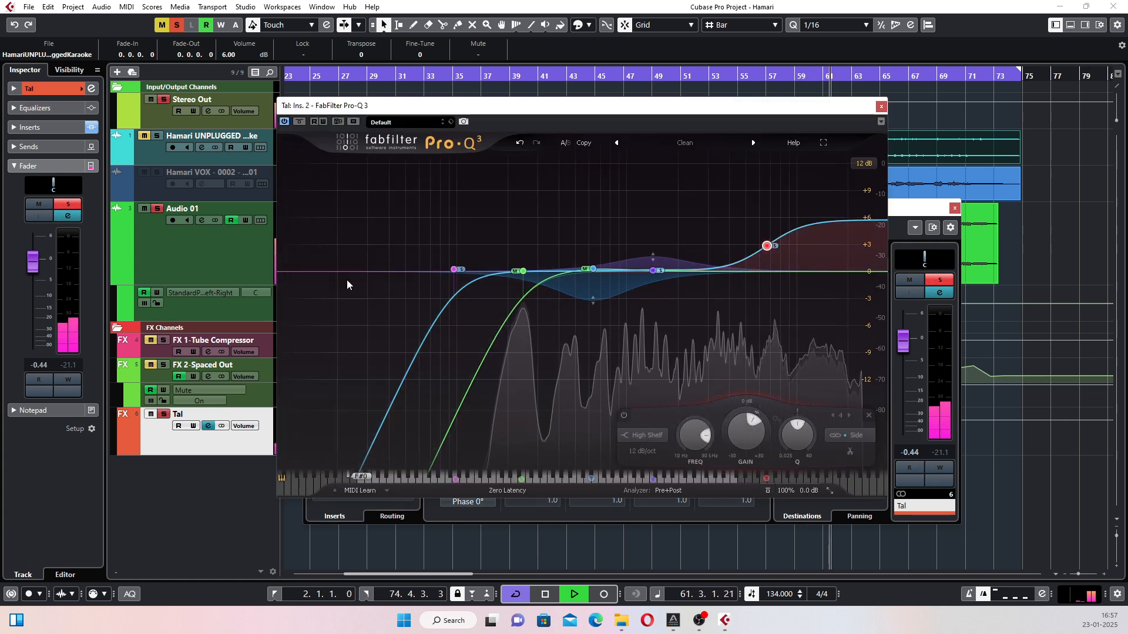
{"action": "key", "text": "space"}
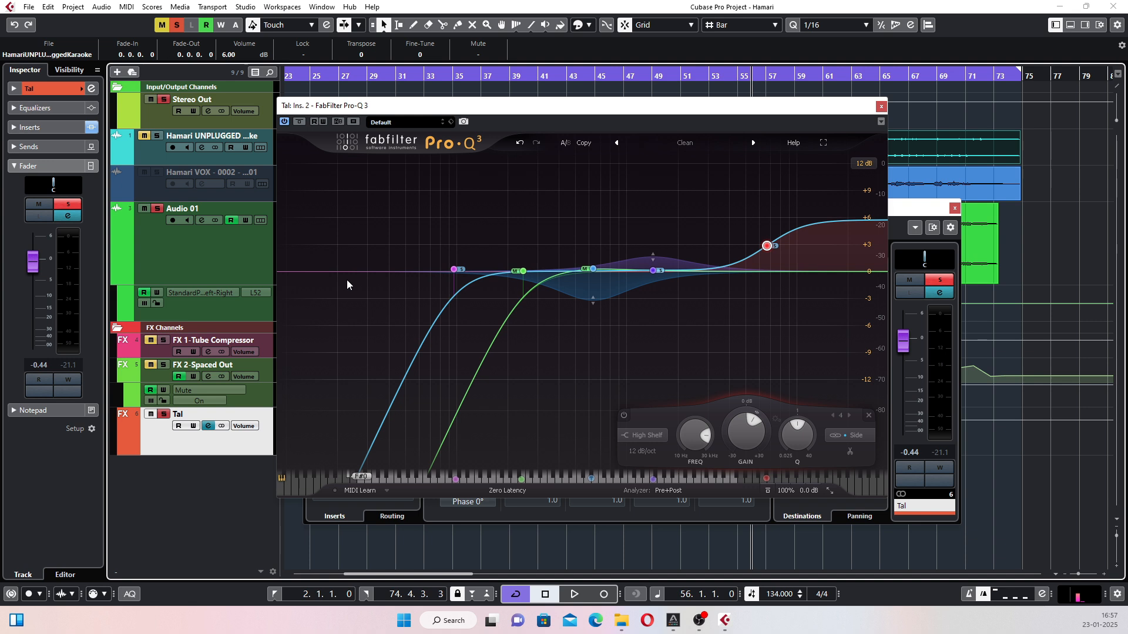
Step: Inspect the side high-shelf band in Pro-Q 3 and compare the passage with the equalizer active and bypassed
{"action": "mouse_move", "coordinate": [770, 245]}
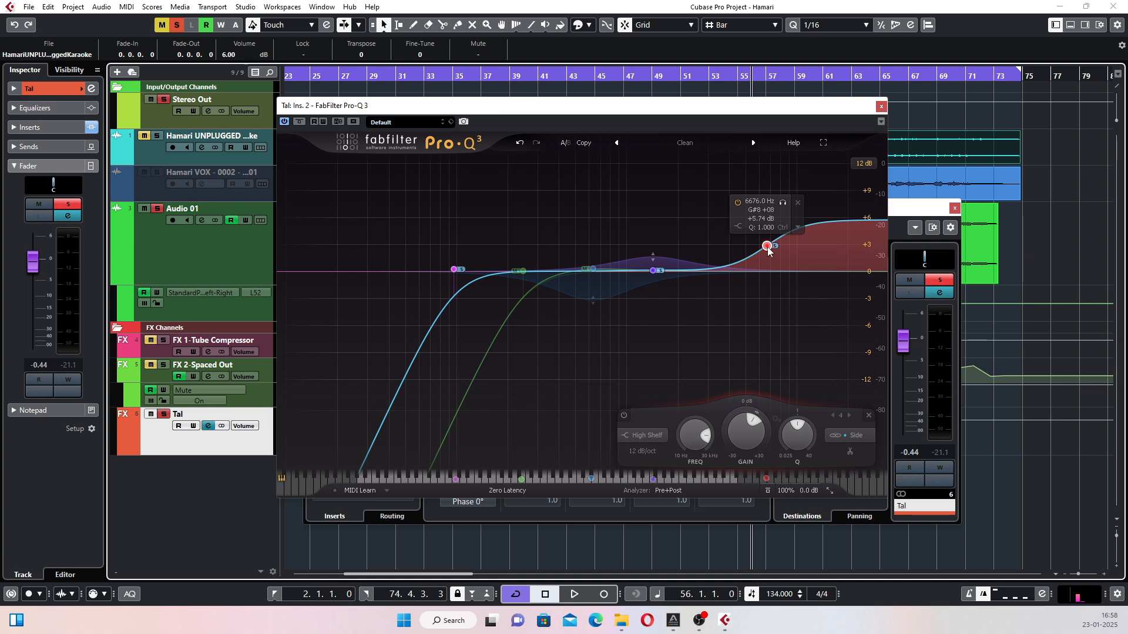
{"action": "left_click_drag", "start_coordinate": [782, 112], "coordinate": [725, 116]}
{"action": "key", "text": "space"}
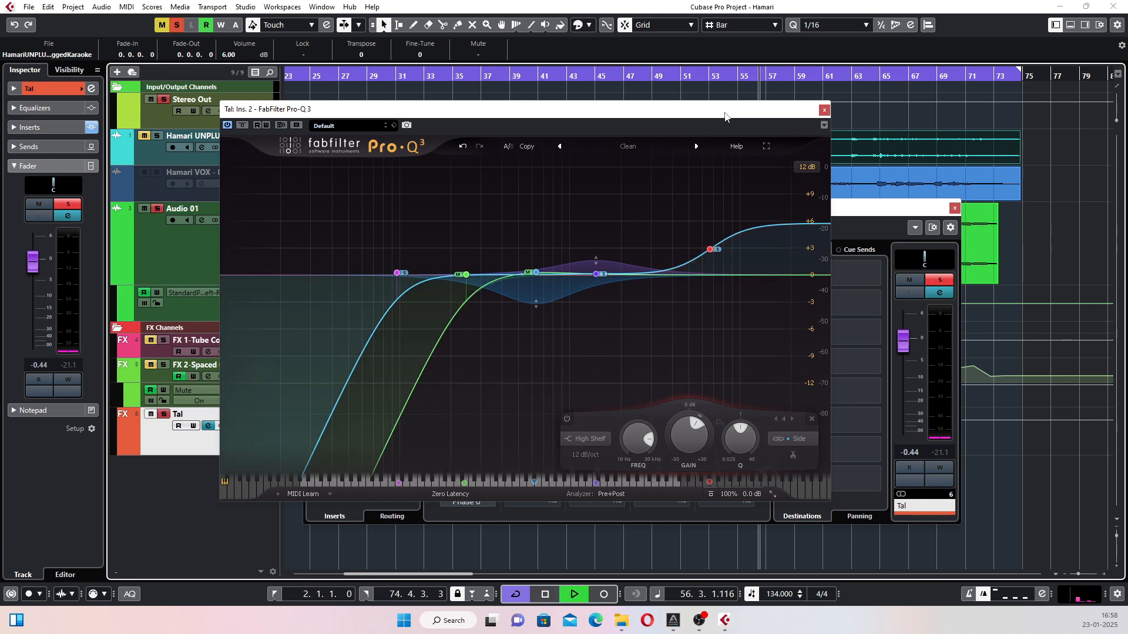
{"action": "key", "text": "space"}
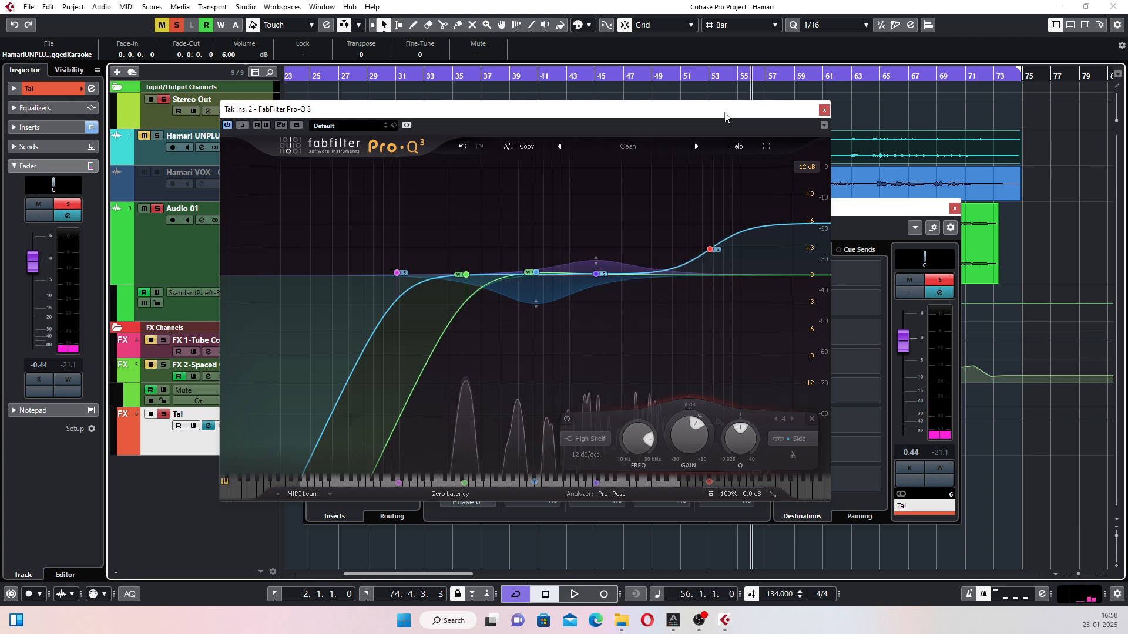
{"action": "key", "text": "space"}
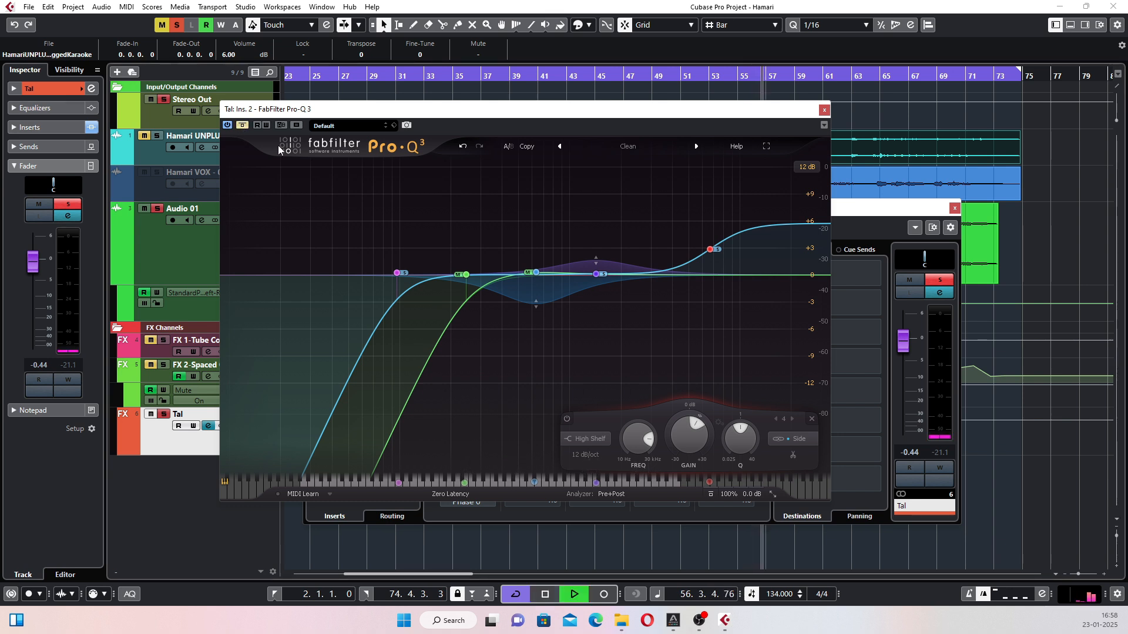
{"action": "key", "text": "space"}
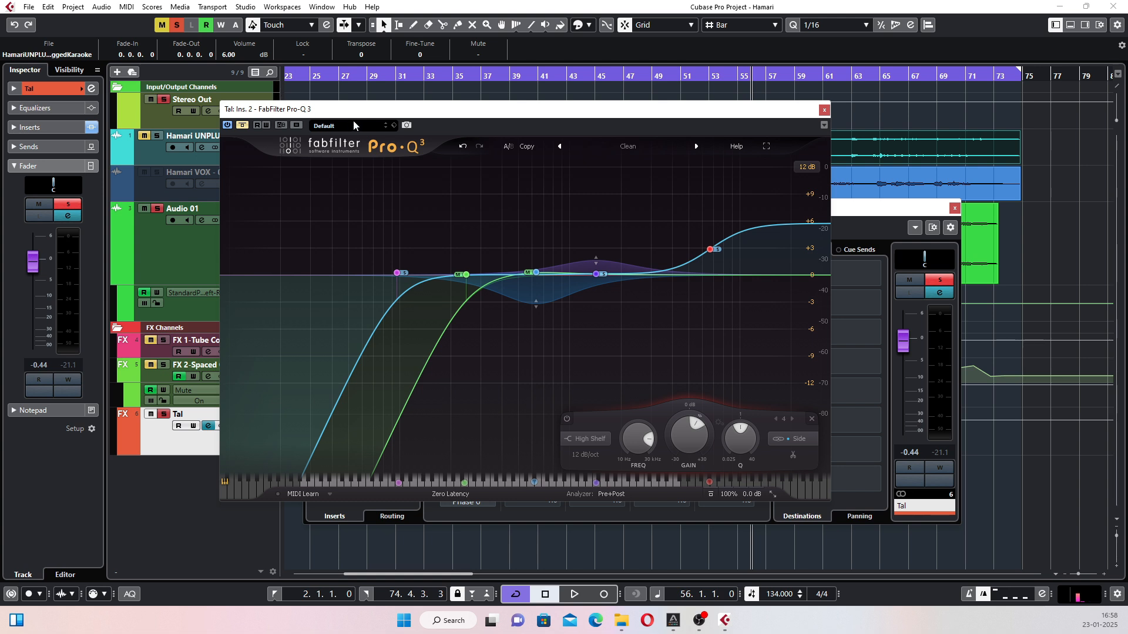
Step: Move the Tal channel's existing Pro-Q 3 insert down to slot 4 and load a new FabFilter Pro-Q 3 in slot 2
{"action": "left_click_drag", "start_coordinate": [361, 116], "coordinate": [520, 332]}
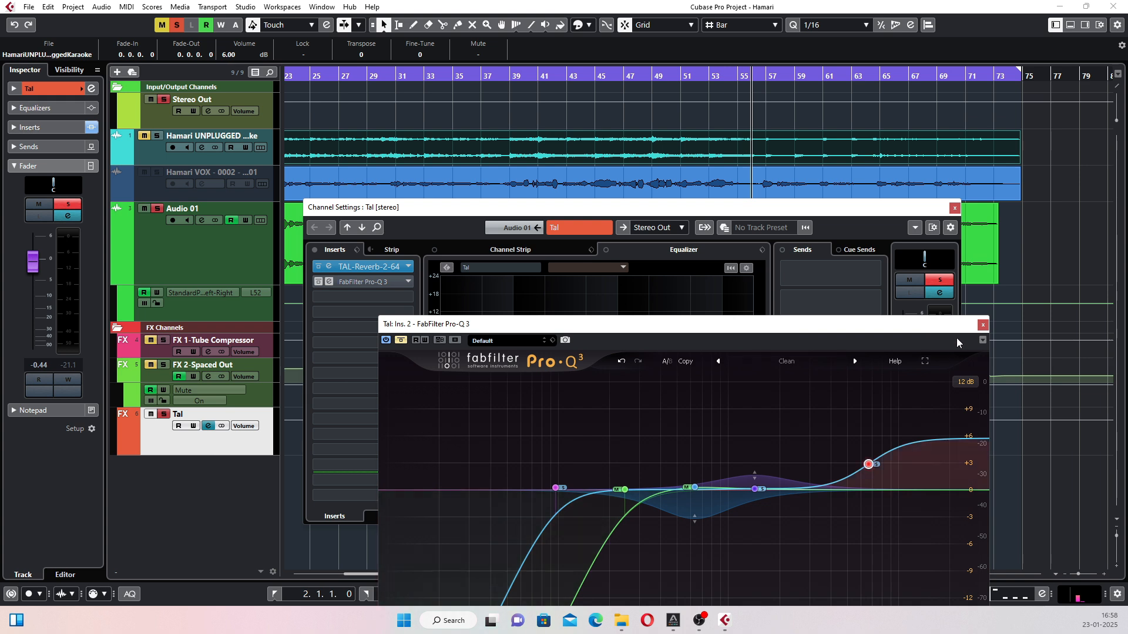
{"action": "left_click", "coordinate": [982, 325]}
{"action": "left_click_drag", "start_coordinate": [359, 285], "coordinate": [354, 310]}
{"action": "left_click", "coordinate": [361, 283]}
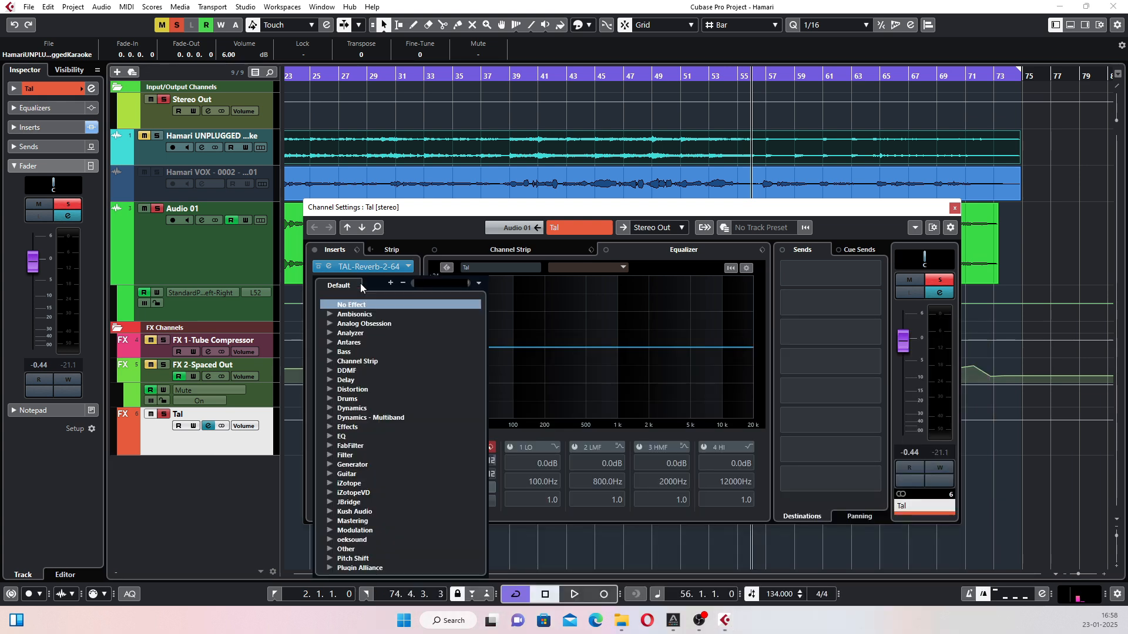
{"action": "type", "text": "pro"}
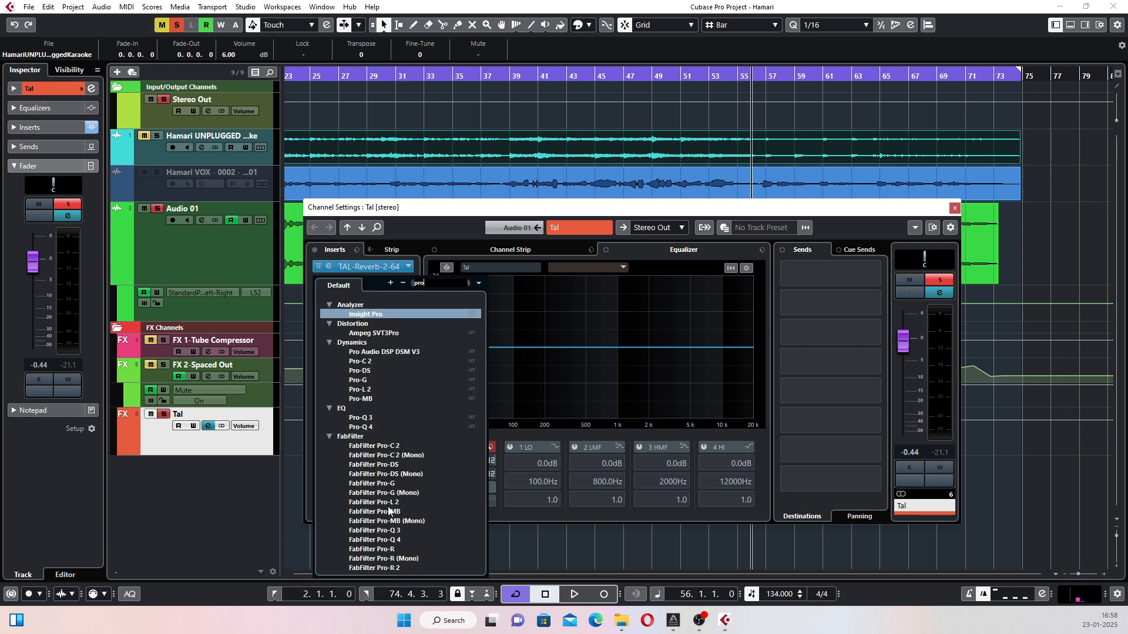
{"action": "left_click", "coordinate": [400, 532]}
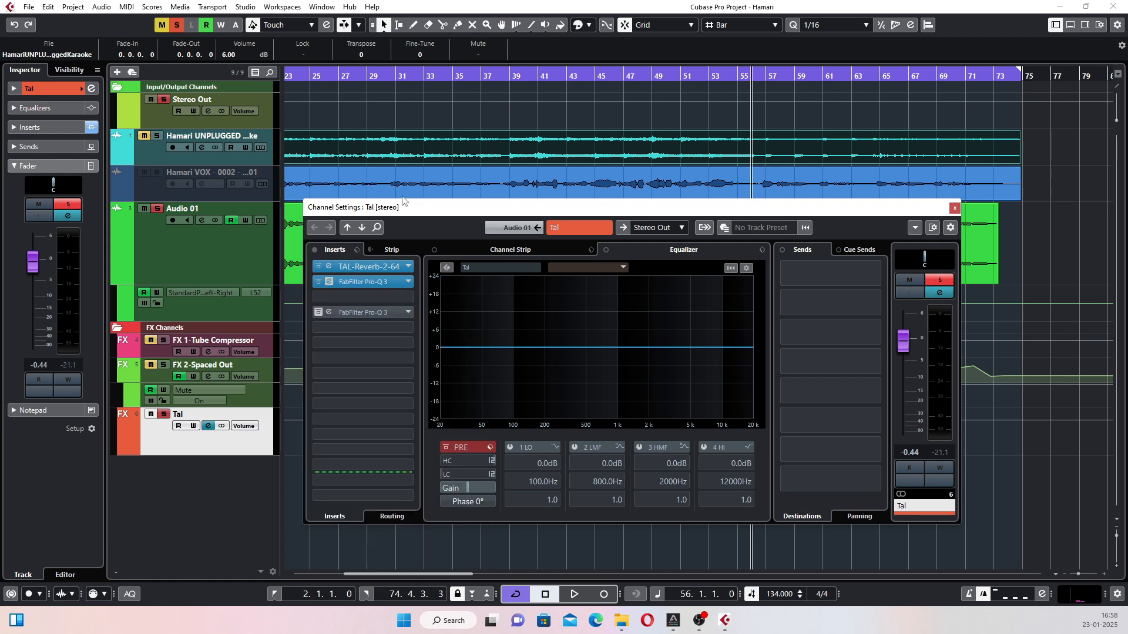
Step: Shape the new Pro-Q 3 with an 18 dB/oct low cut at about 713 Hz and a 36 dB/oct high cut at about 11646 Hz
{"action": "key", "text": "space"}
{"action": "left_click_drag", "start_coordinate": [205, 275], "coordinate": [307, 283]}
{"action": "scroll", "coordinate": [300, 276], "scroll_direction": "up", "scroll_amount": 1}
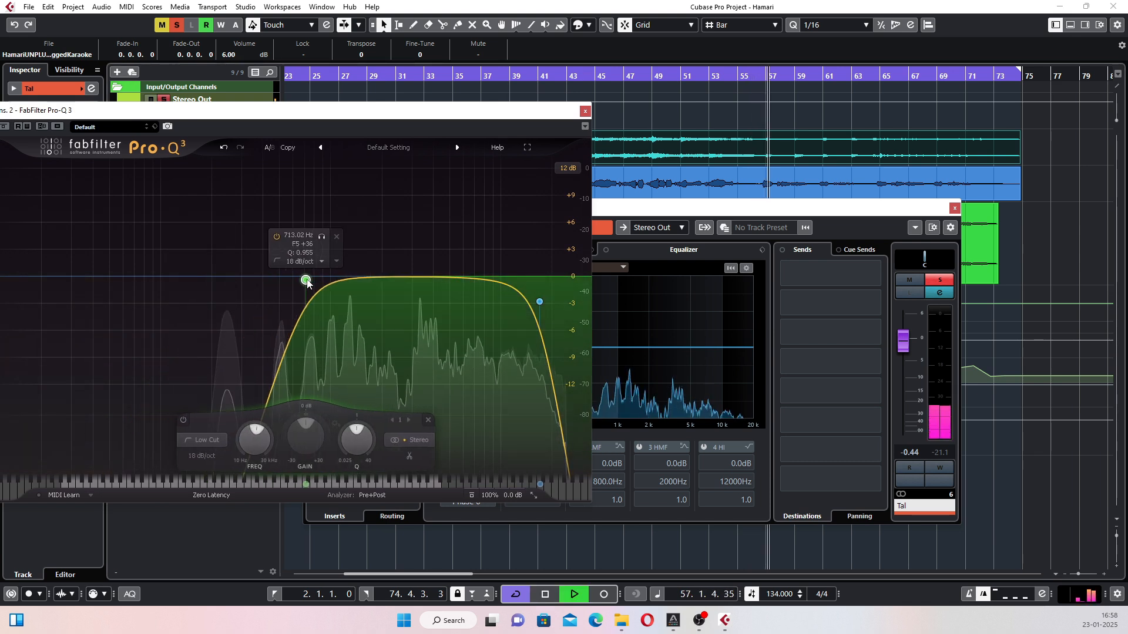
{"action": "key", "text": "space"}
{"action": "left_click_drag", "start_coordinate": [537, 304], "coordinate": [510, 290]}
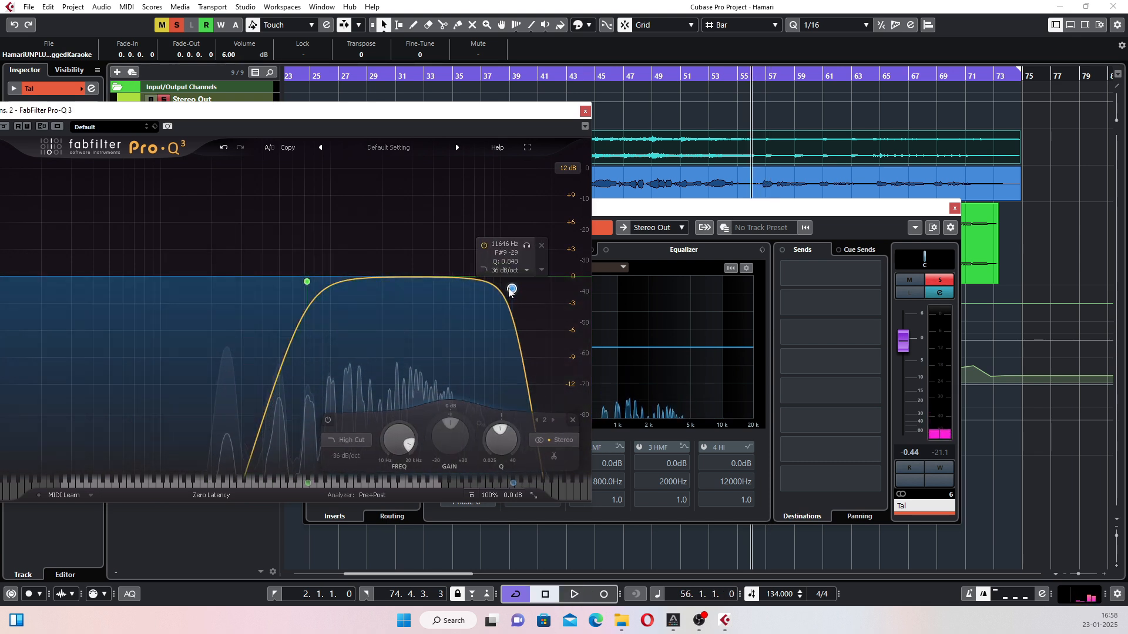
Step: Audition the reverb through the new low-cut and high-cut filters and examine its spectrum peaks
{"action": "key", "text": "space"}
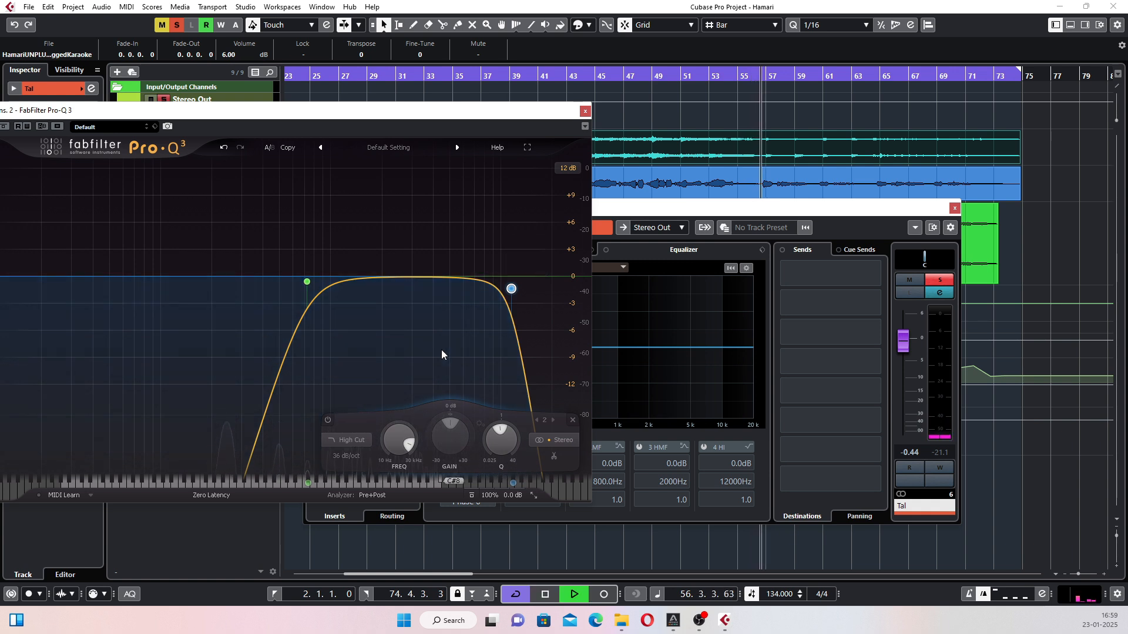
{"action": "key", "text": "space"}
{"action": "left_click", "coordinate": [442, 352]}
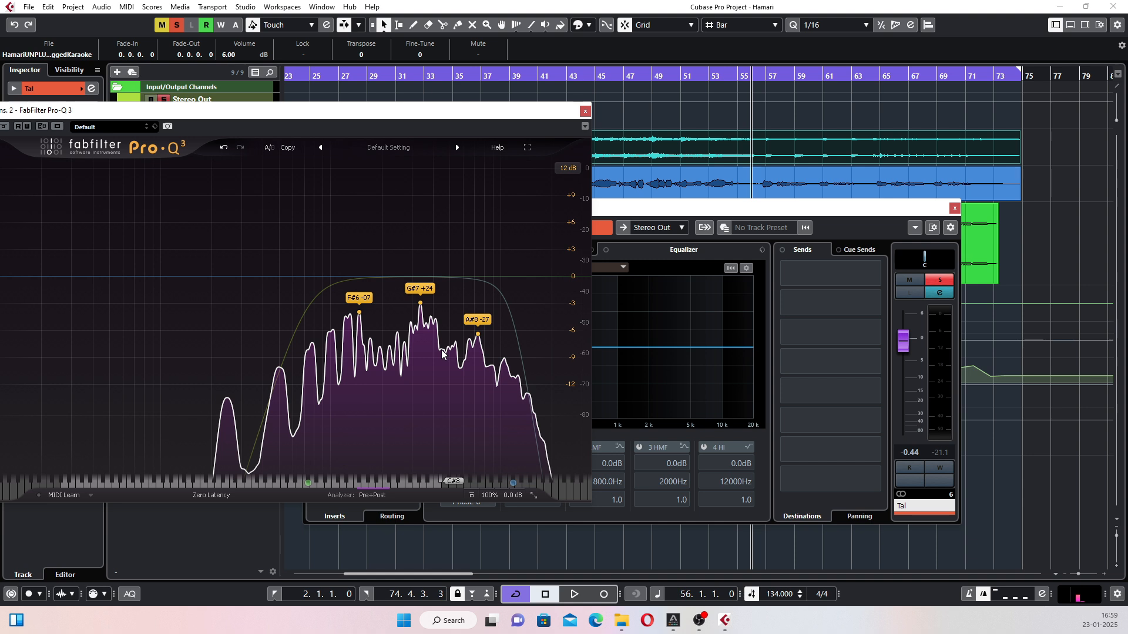
{"action": "mouse_move", "coordinate": [402, 275]}
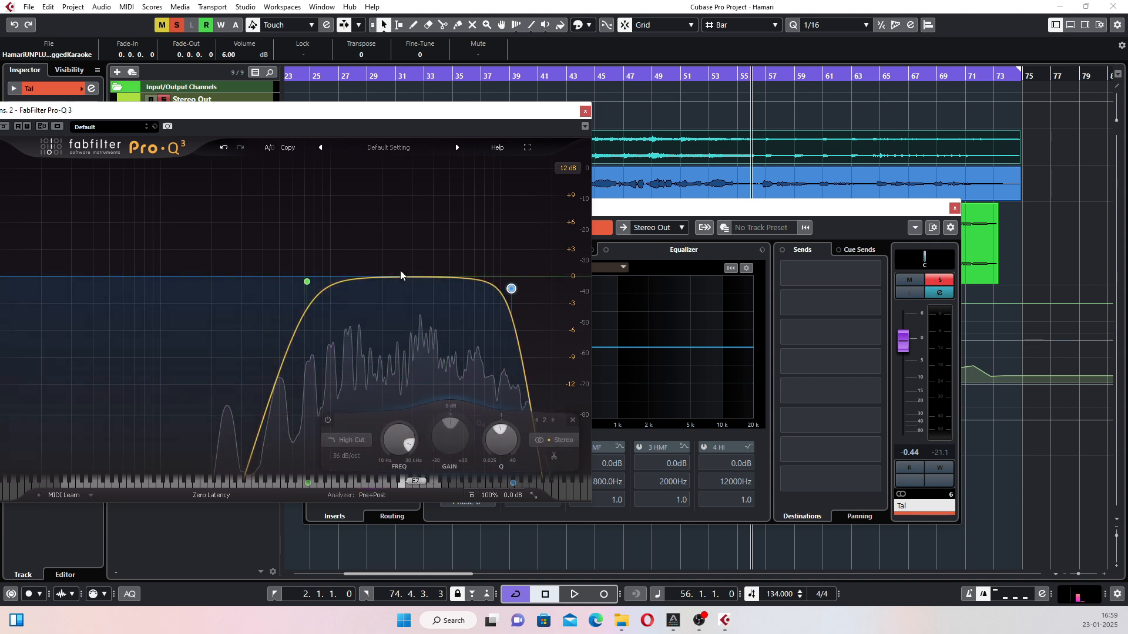
{"action": "key", "text": "space"}
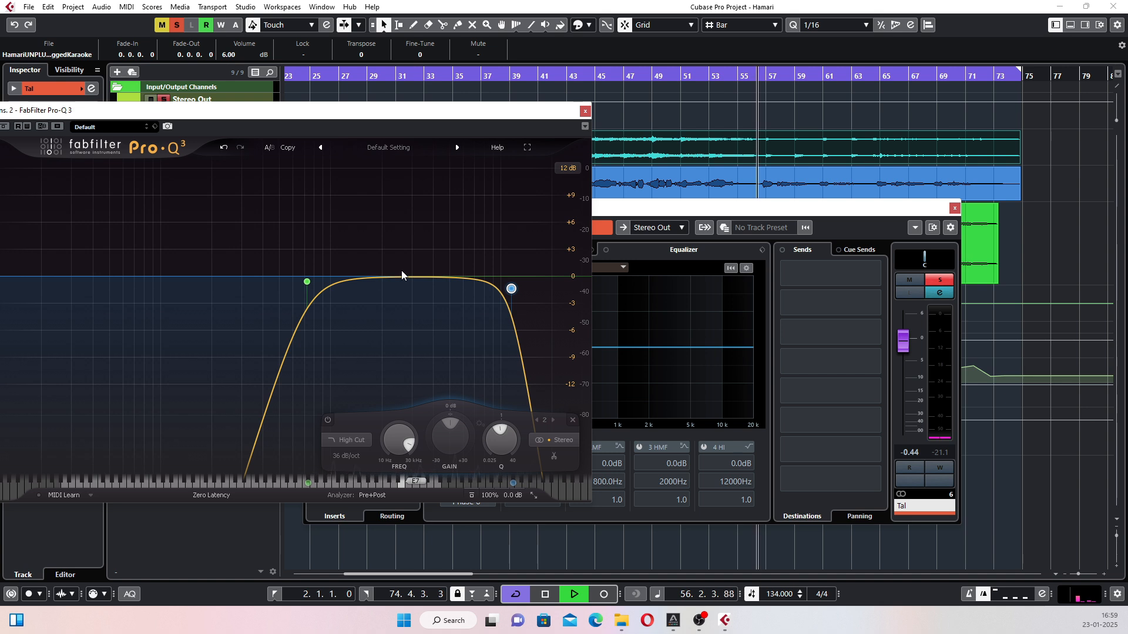
{"action": "key", "text": "space"}
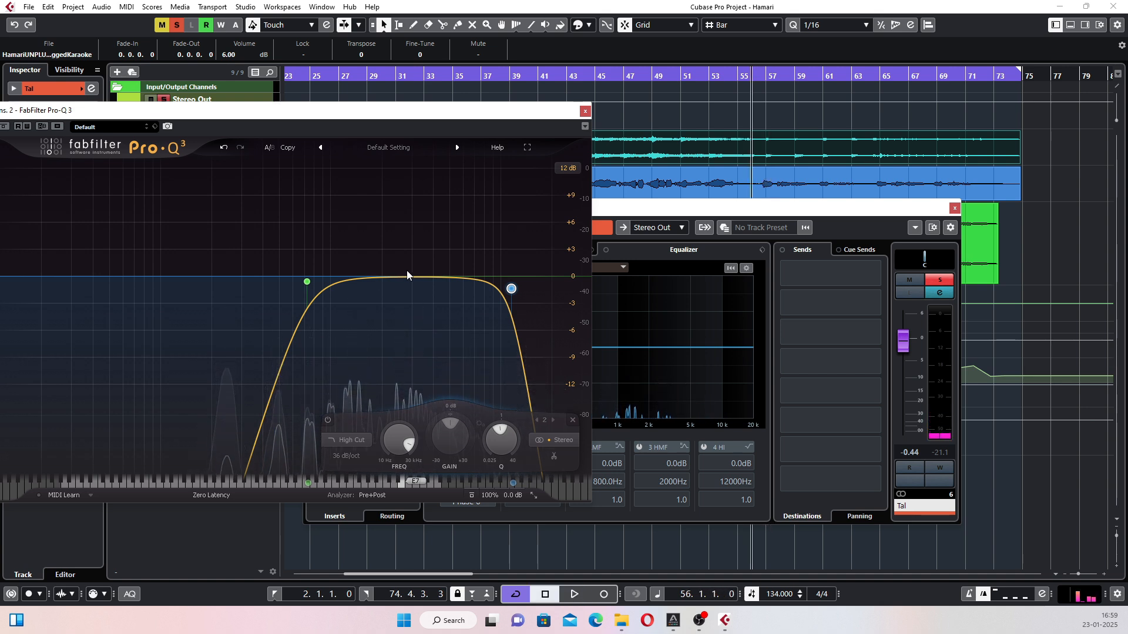
Step: Bypass the new Pro-Q 3 in slot 2, enable the original one in slot 4, and audition the passage for comparison
{"action": "left_click", "coordinate": [585, 112]}
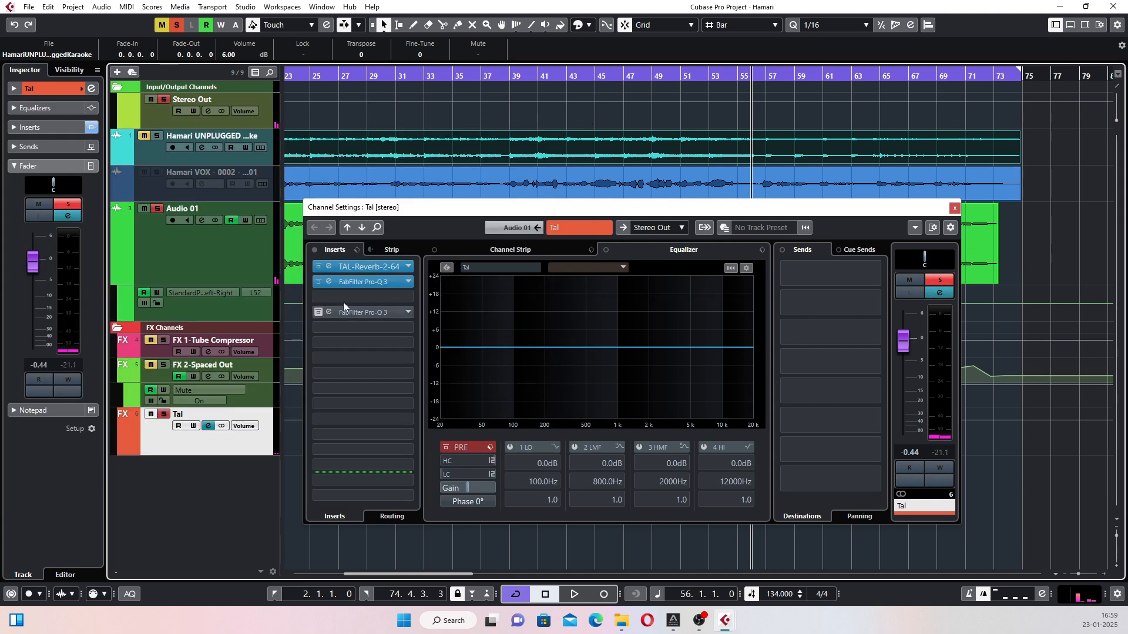
{"action": "left_click", "coordinate": [320, 281]}
{"action": "key", "text": "space"}
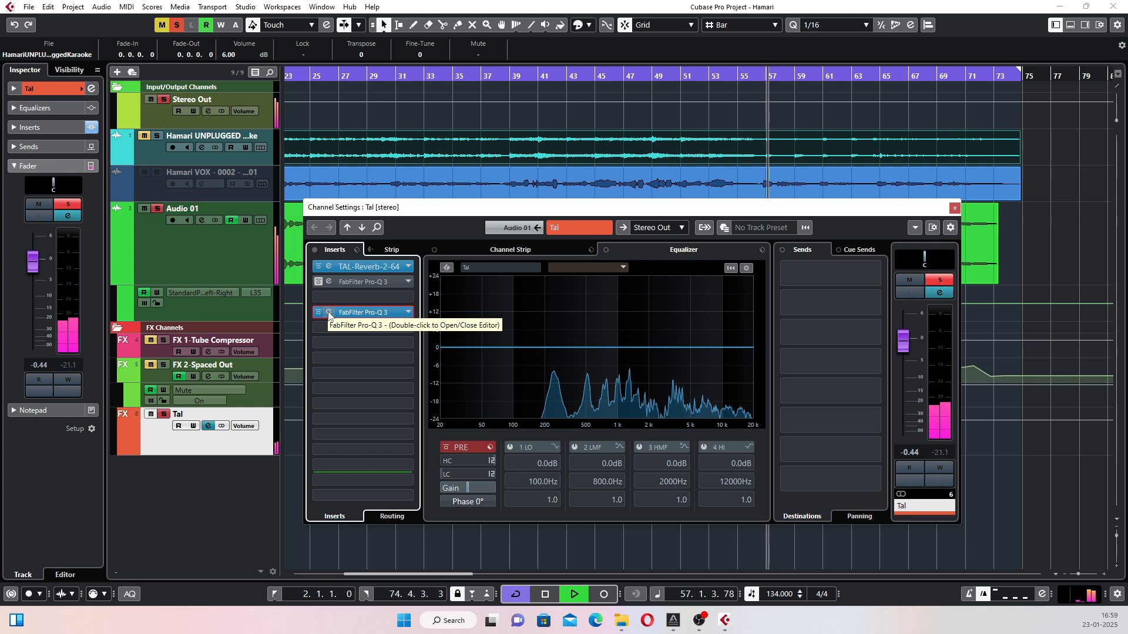
{"action": "key", "text": "space"}
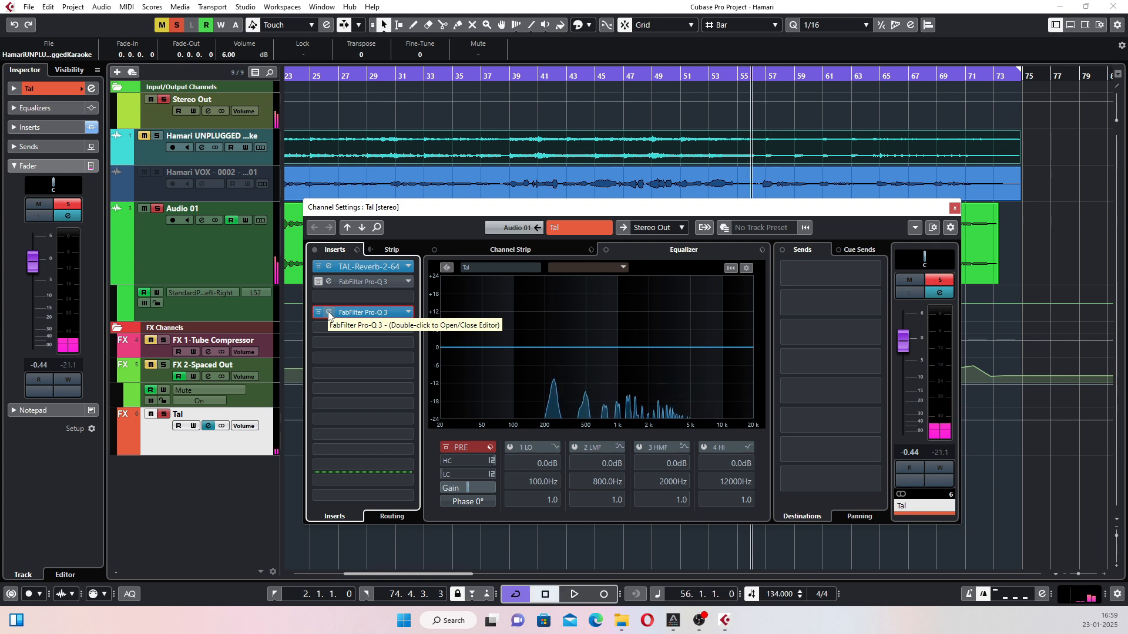